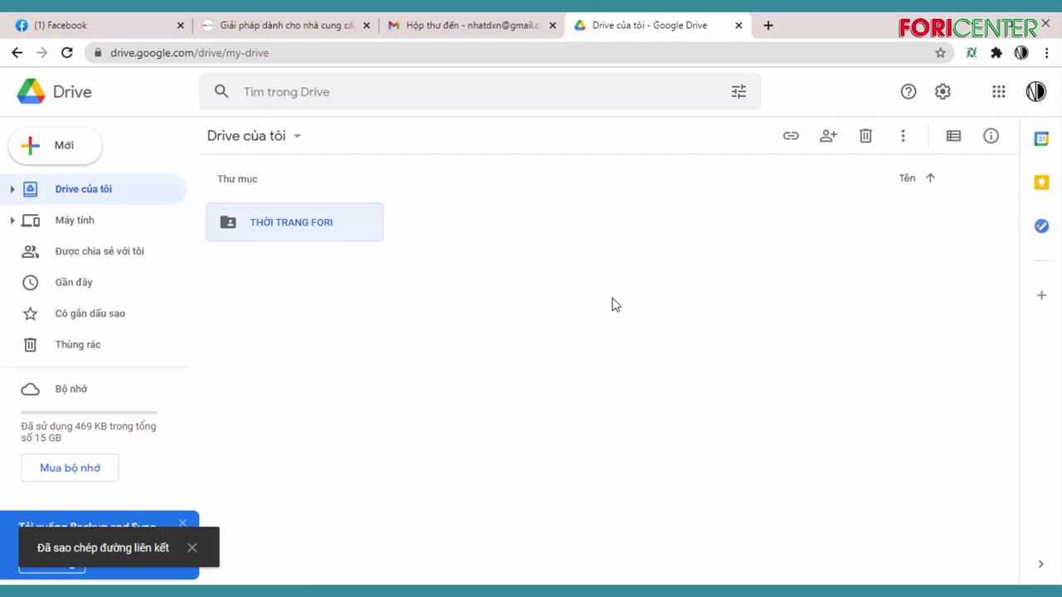
# Create a My Drive folder named 'BẢNG GIÁ DROPSHIP FORI' beside THỜI TRANG FORI
pyautogui.click(98, 188)
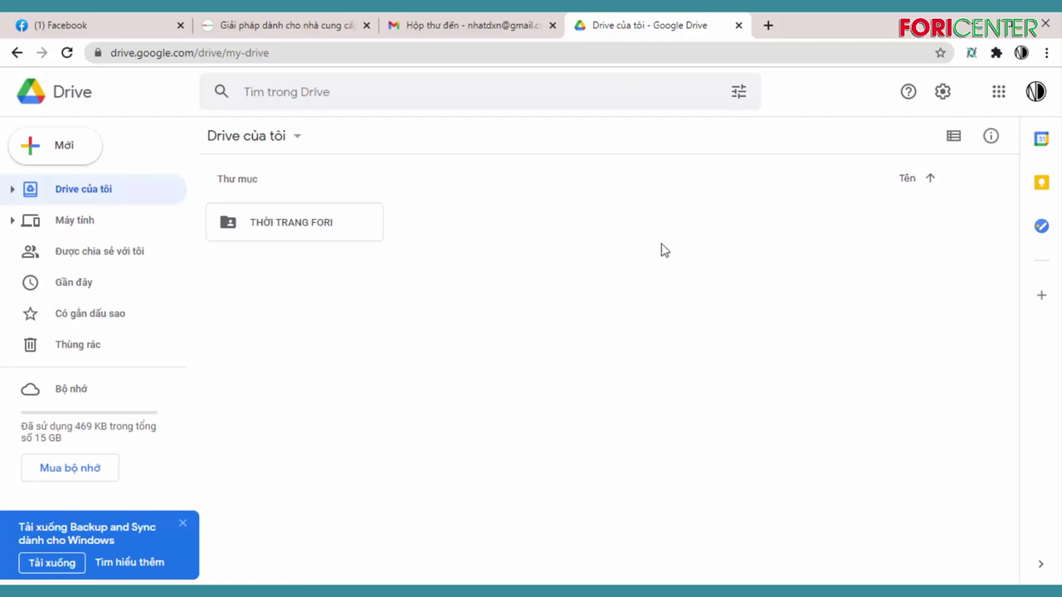
pyautogui.rightClick(595, 238)
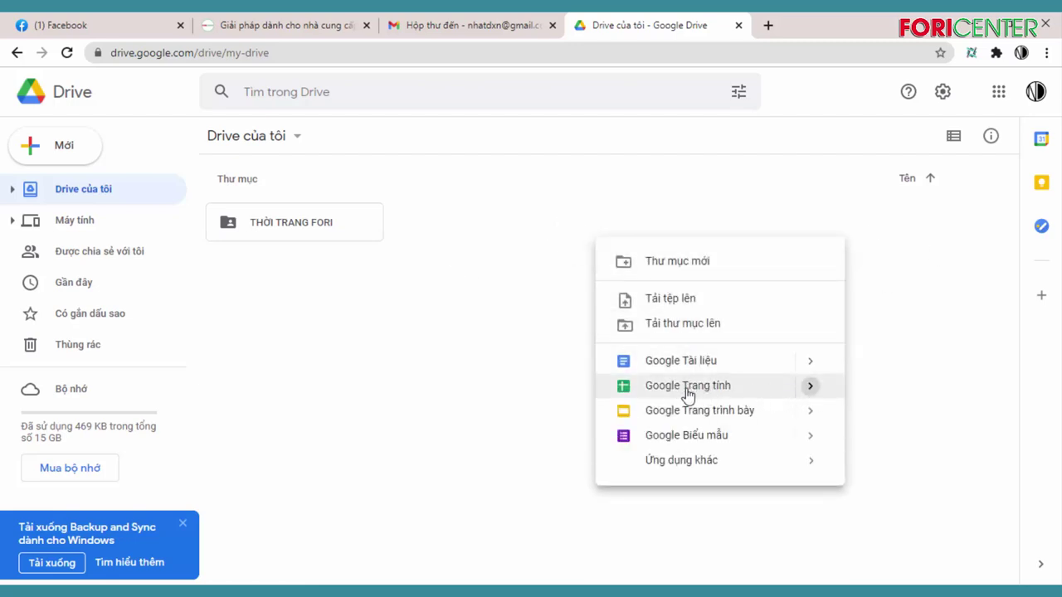
pyautogui.moveTo(685, 393)
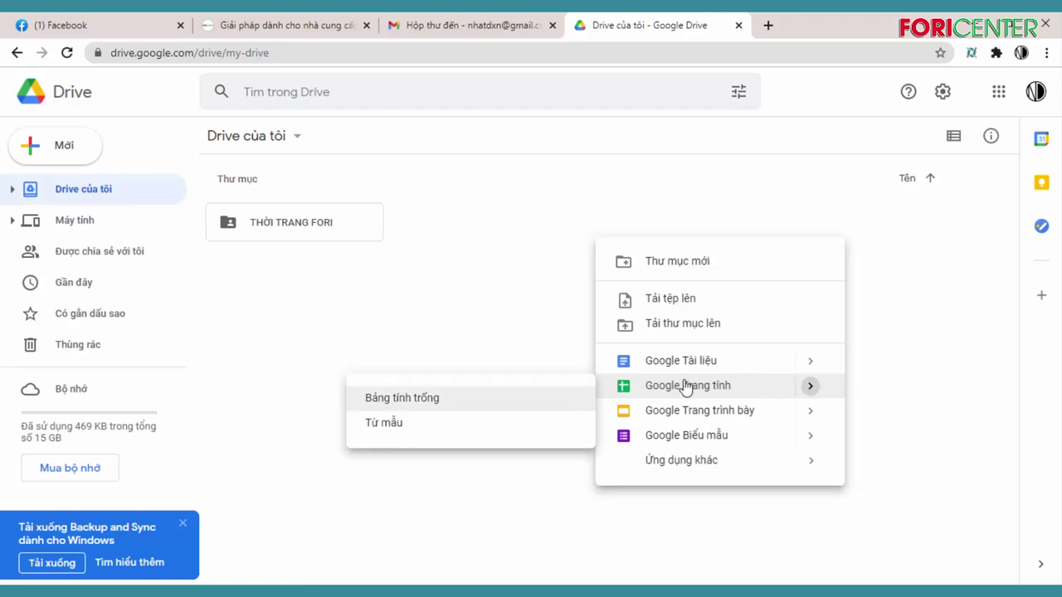
pyautogui.rightClick(532, 203)
pyautogui.click(640, 232)
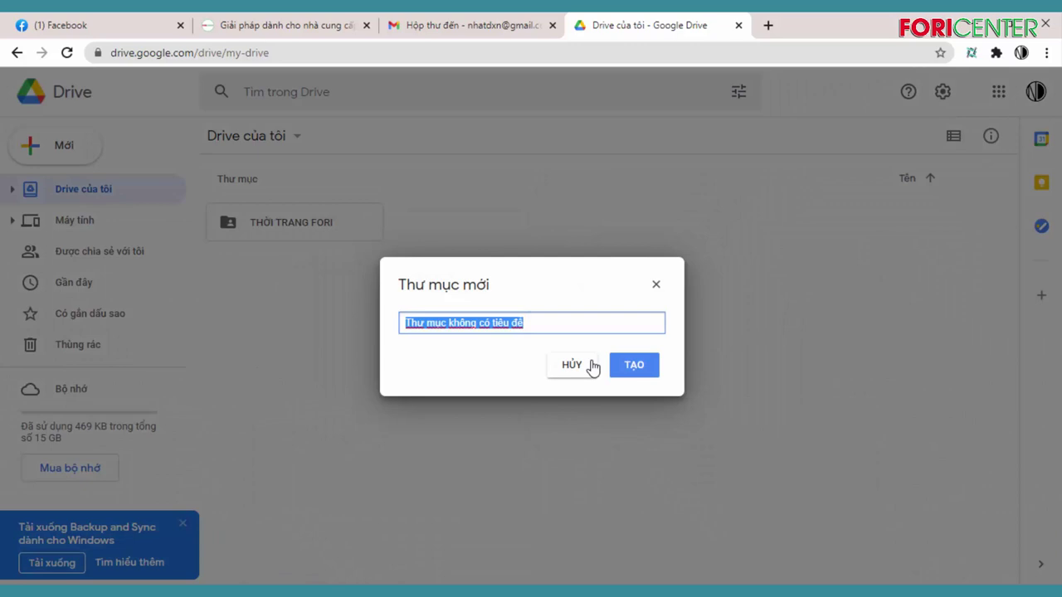
pyautogui.write('BANG GIÁ FORI')
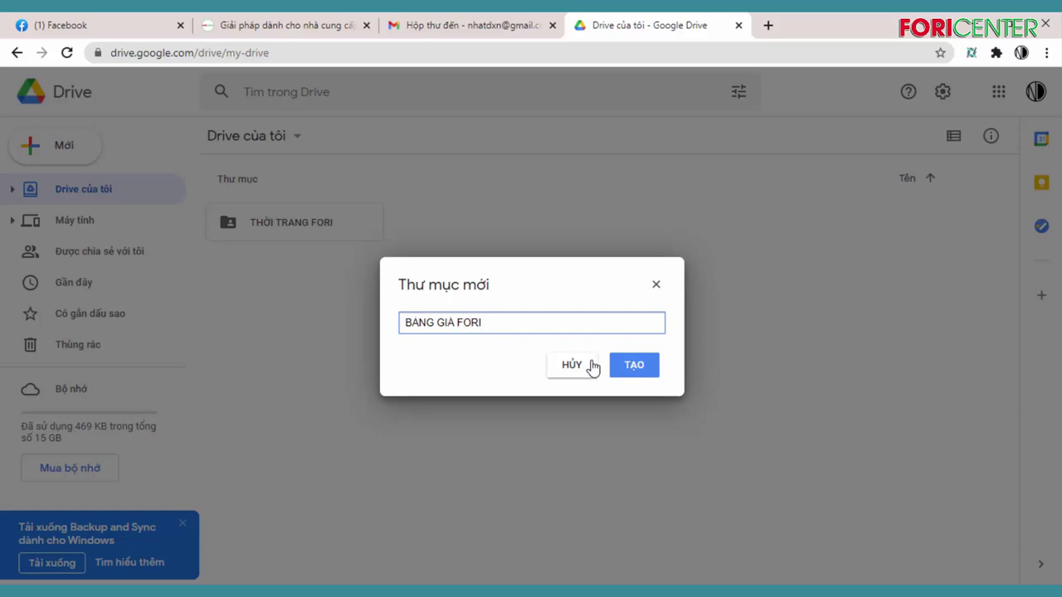
pyautogui.write('DROPSHIP')
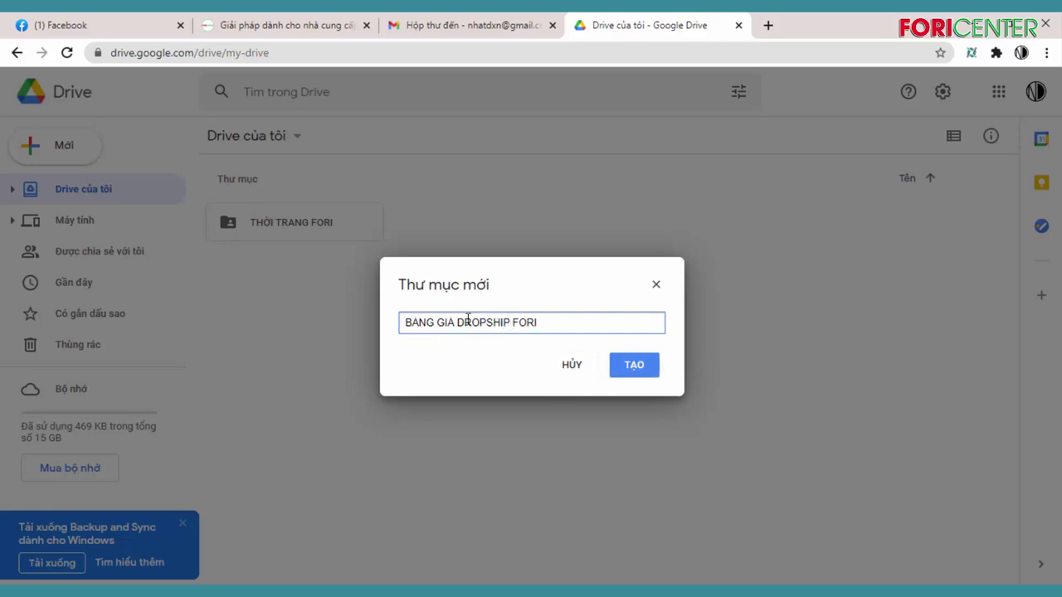
pyautogui.click(633, 365)
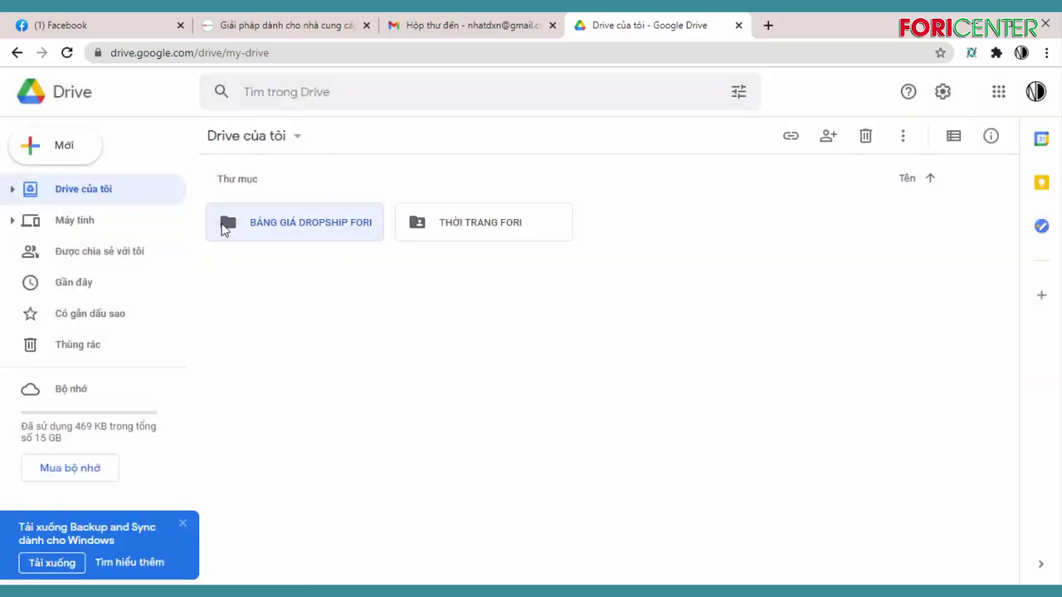
# Open the BẢNG GIÁ DROPSHIP FORI folder and create a blank Google Sheets spreadsheet in it
pyautogui.doubleClick(292, 230)
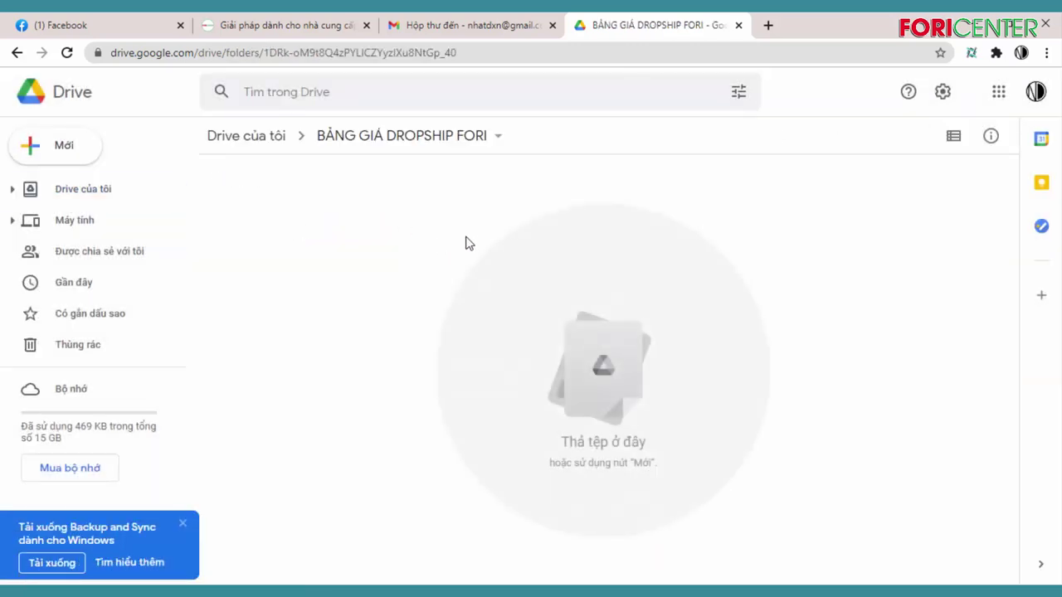
pyautogui.rightClick(408, 236)
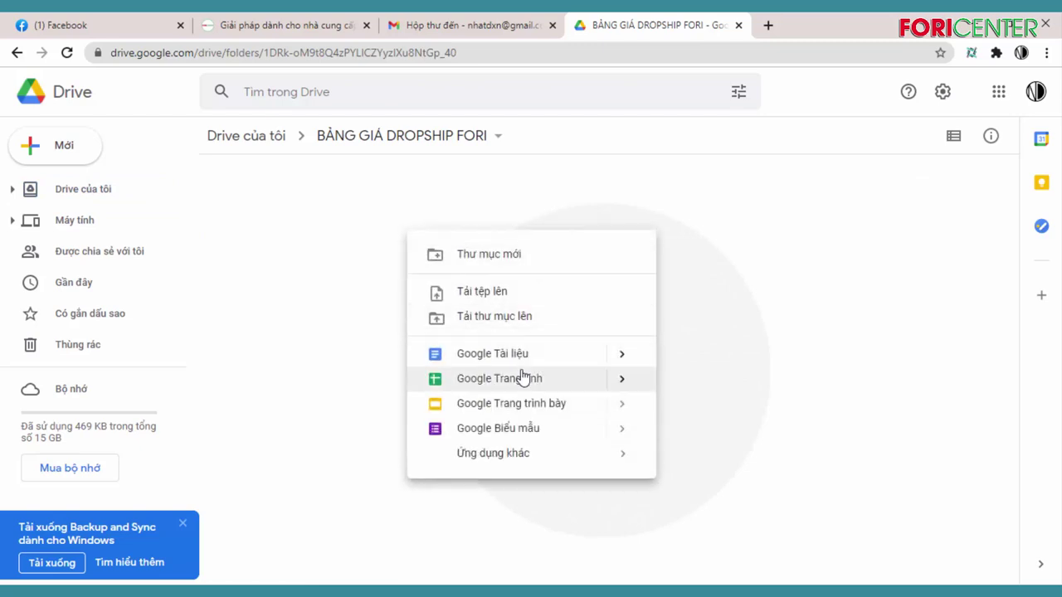
pyautogui.moveTo(604, 385)
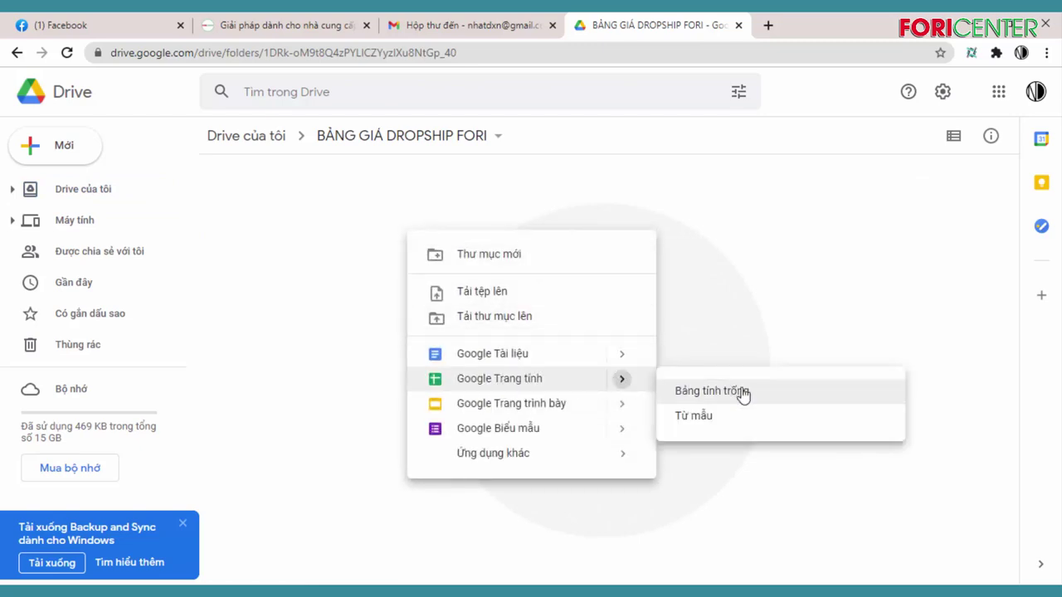
pyautogui.click(741, 393)
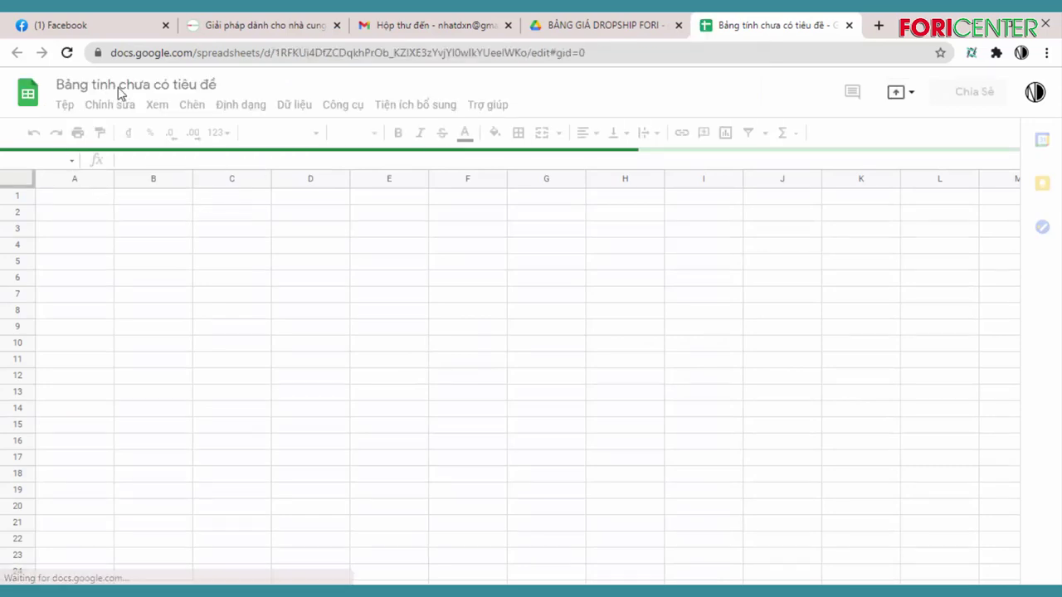
# Title the new spreadsheet 'DROP FORI 20-5' and return to cell A1
pyautogui.click(165, 86)
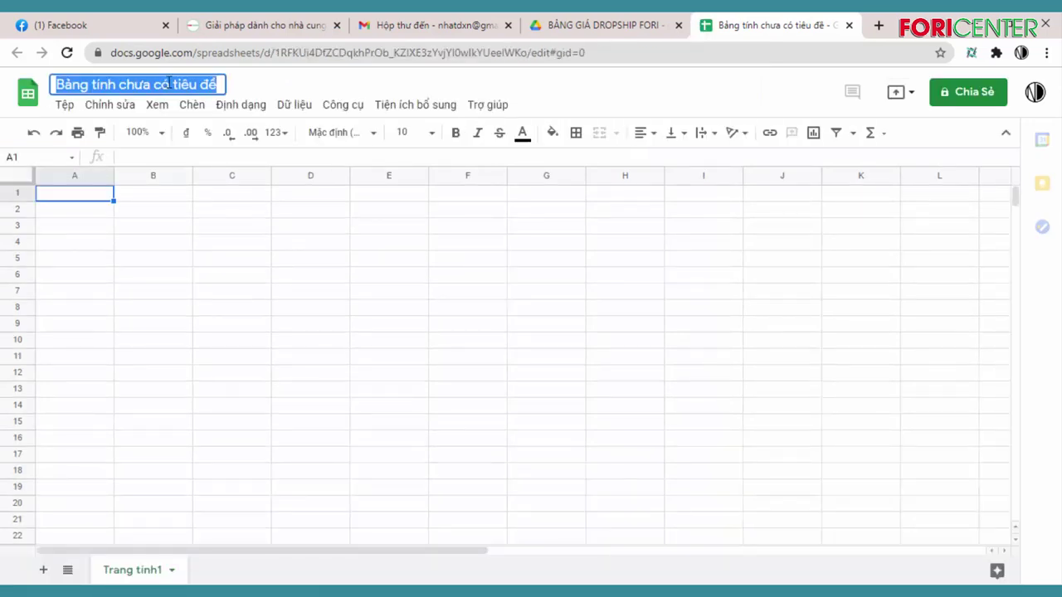
pyautogui.write('DROP')
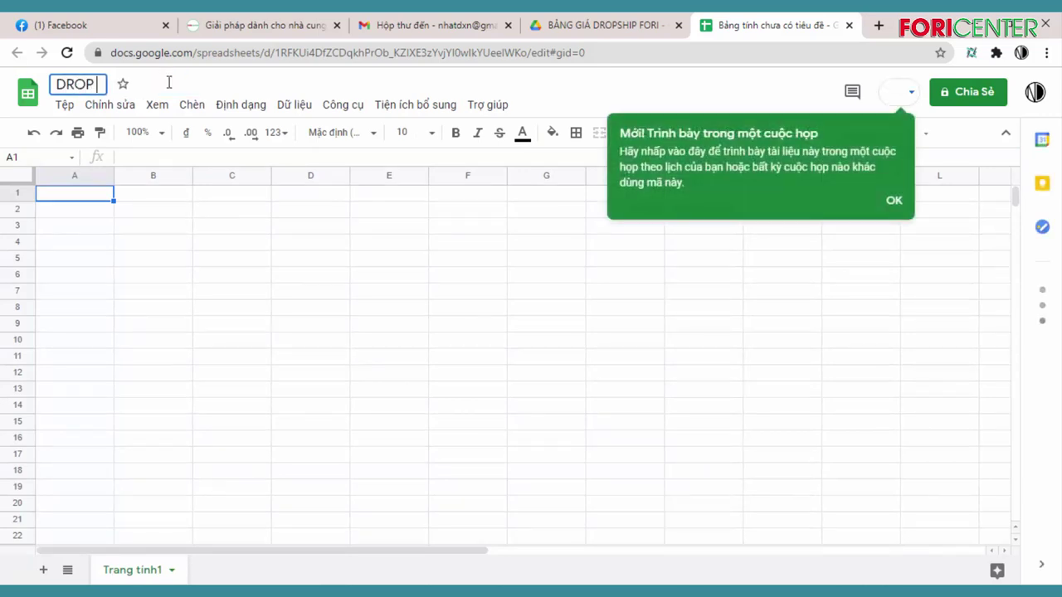
pyautogui.write(' FORI')
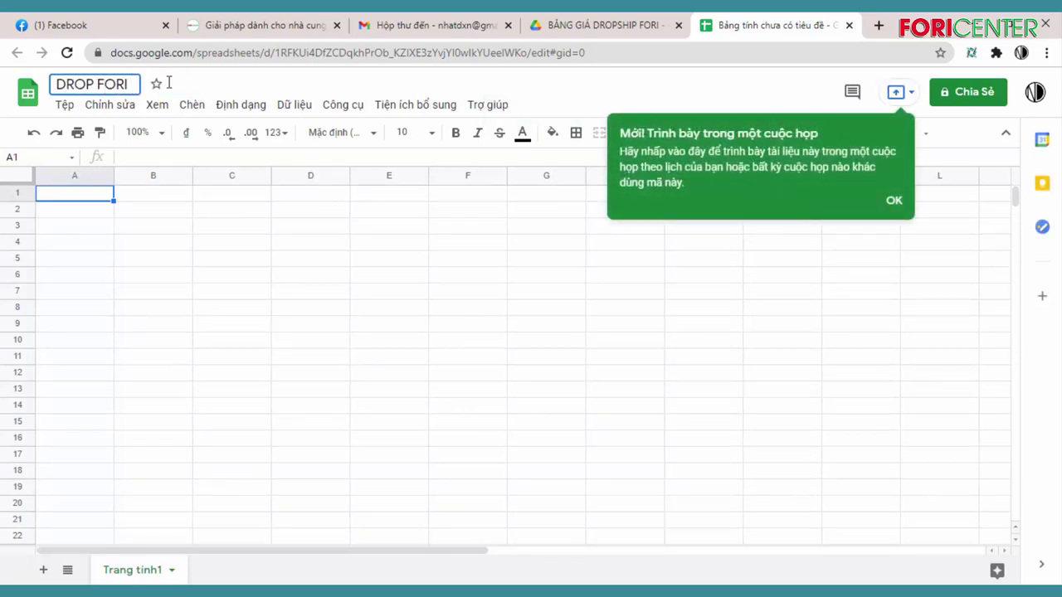
pyautogui.press('Return')
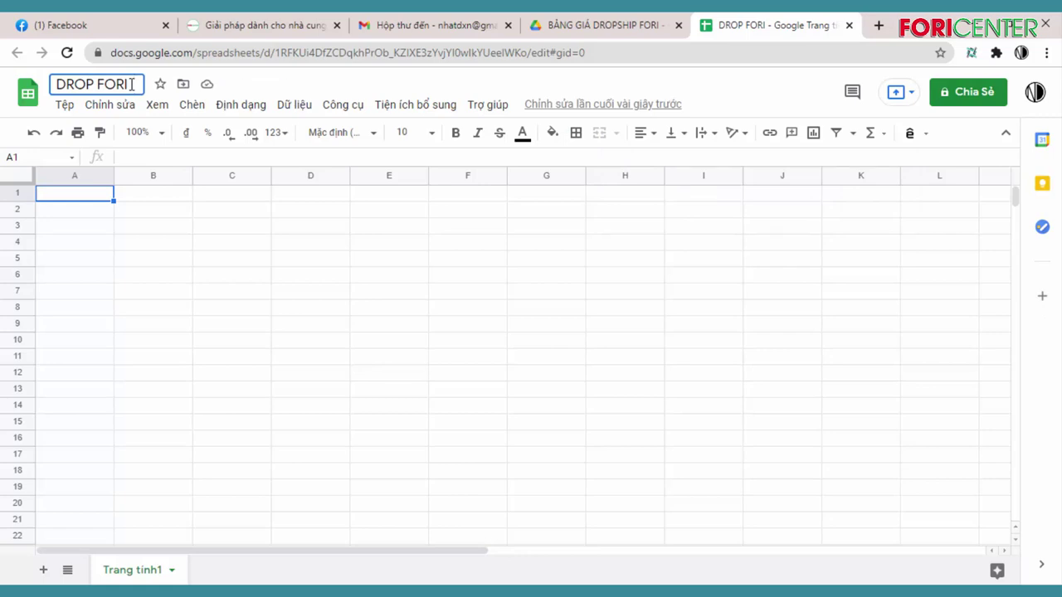
pyautogui.write('20')
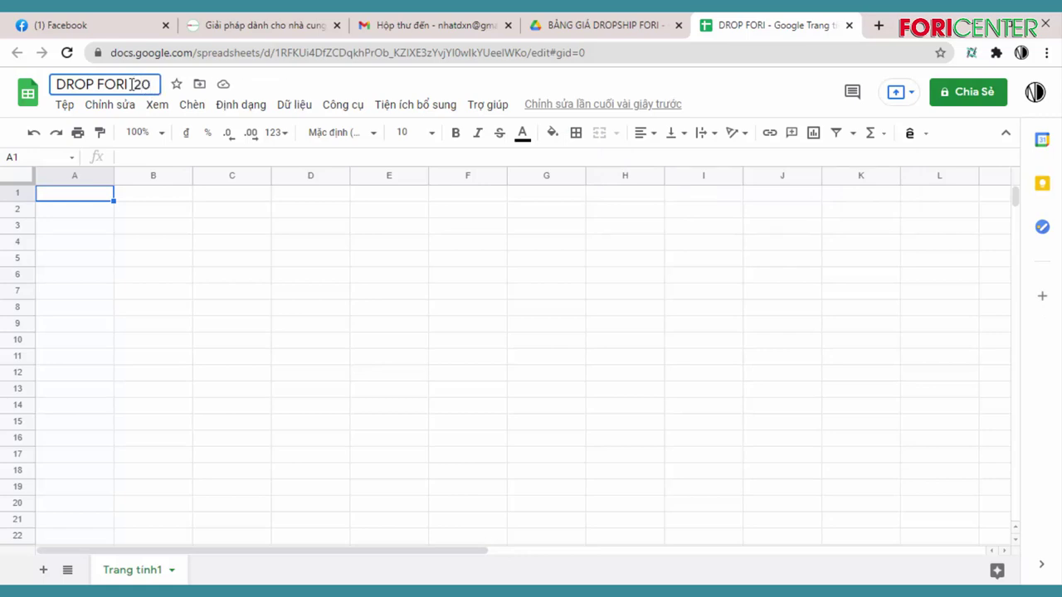
pyautogui.write('-5')
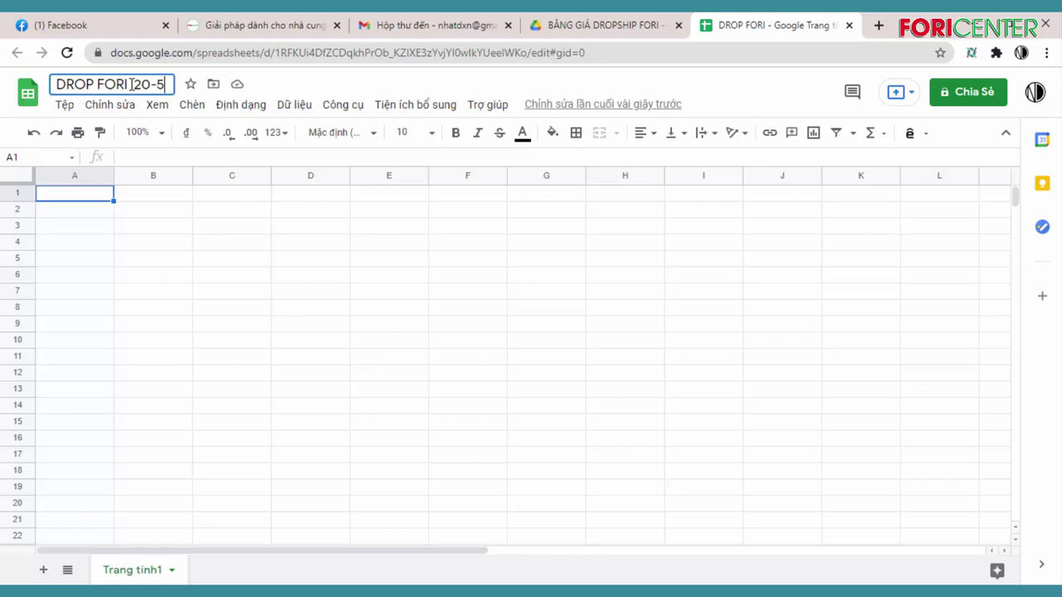
pyautogui.click(230, 260)
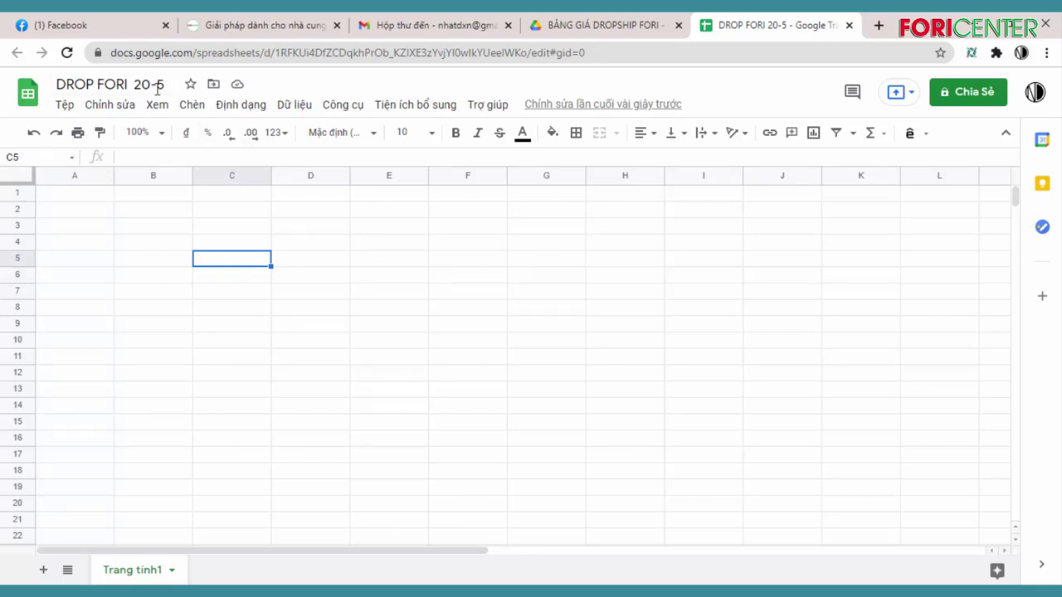
pyautogui.click(82, 196)
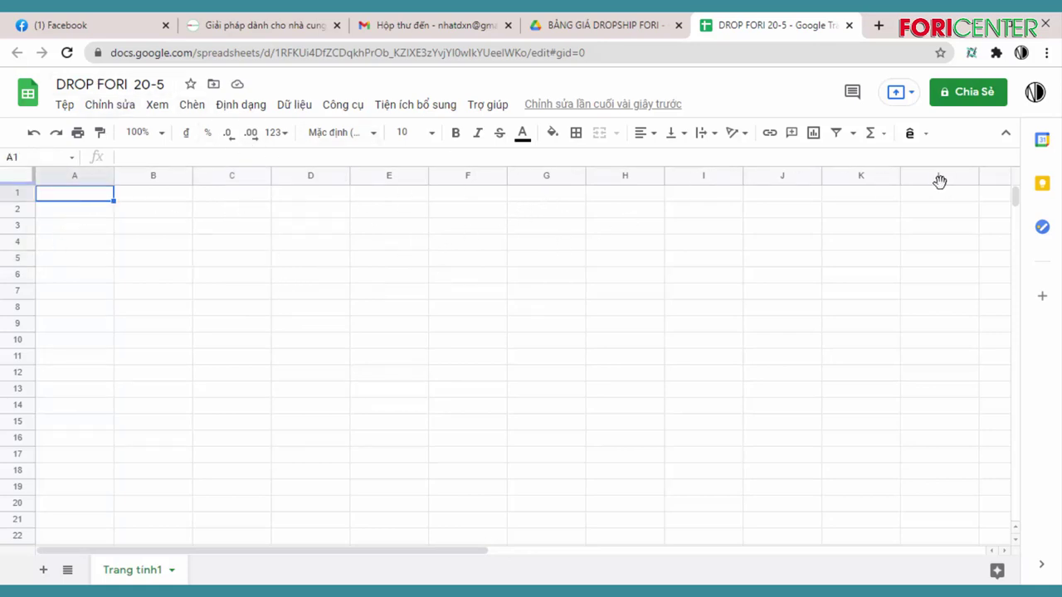
# Enter the header 'MÃ SẢN PHẨM - MÀU SẮC' in A3 and widen column A to fit
pyautogui.click(81, 225)
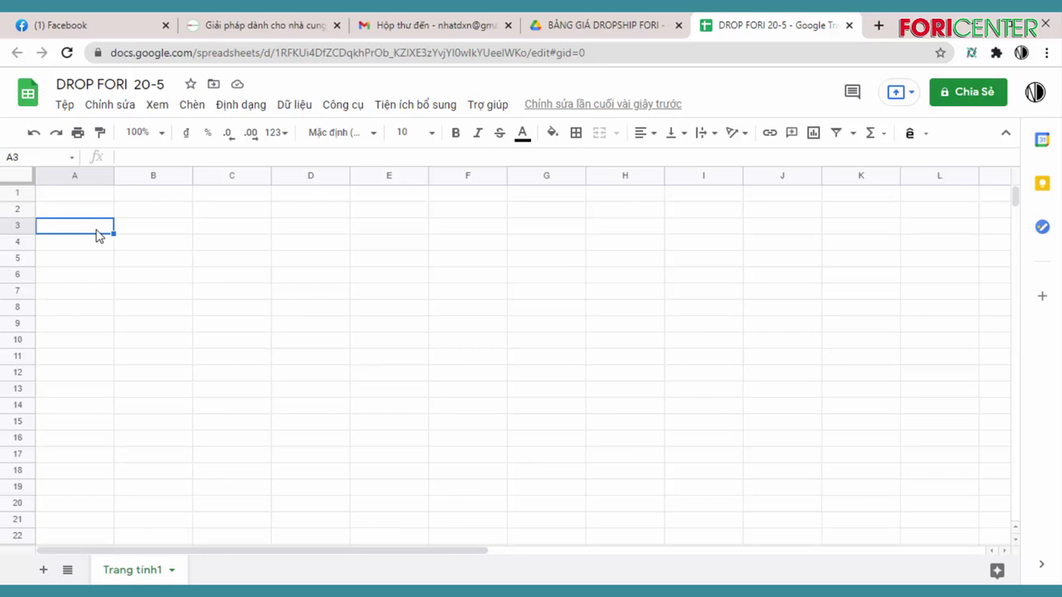
pyautogui.write('STT')
pyautogui.press('BackSpace')
pyautogui.press('BackSpace')
pyautogui.press('BackSpace')
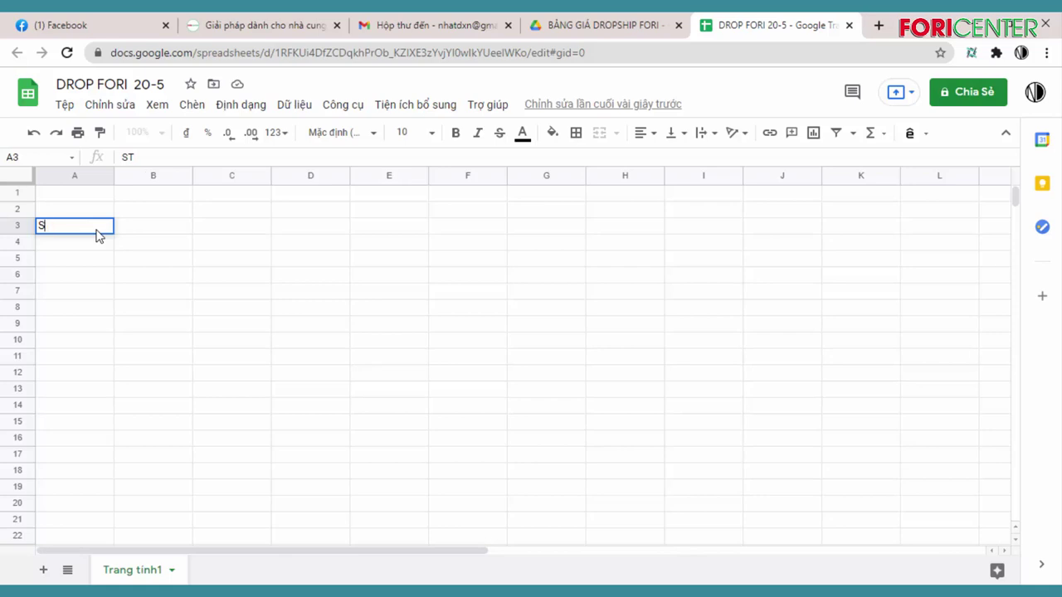
pyautogui.write('MA')
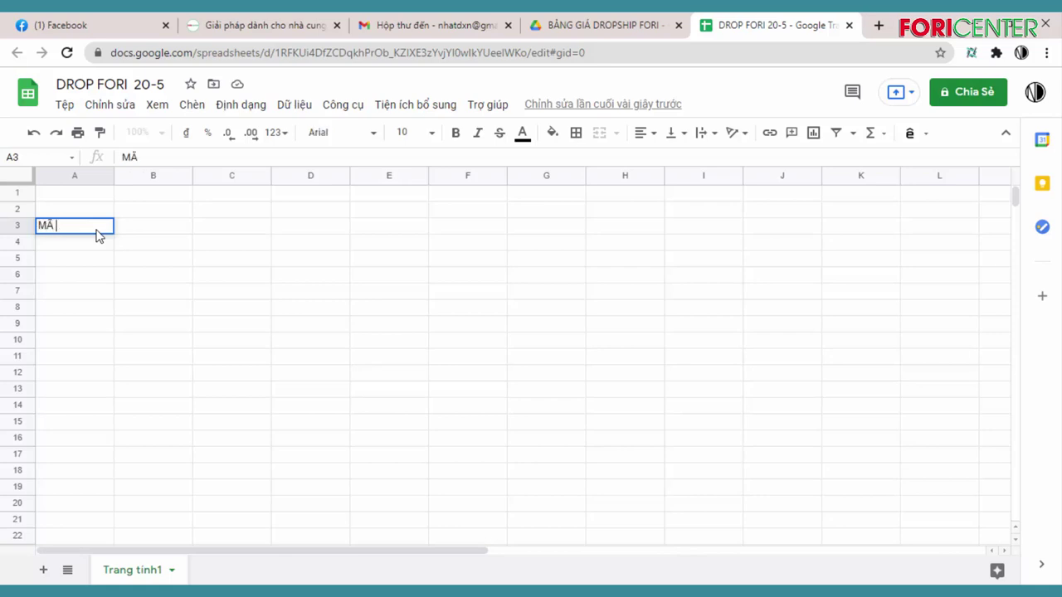
pyautogui.write(' SAN')
pyautogui.write(' PHA')
pyautogui.write('M - MÀU ')
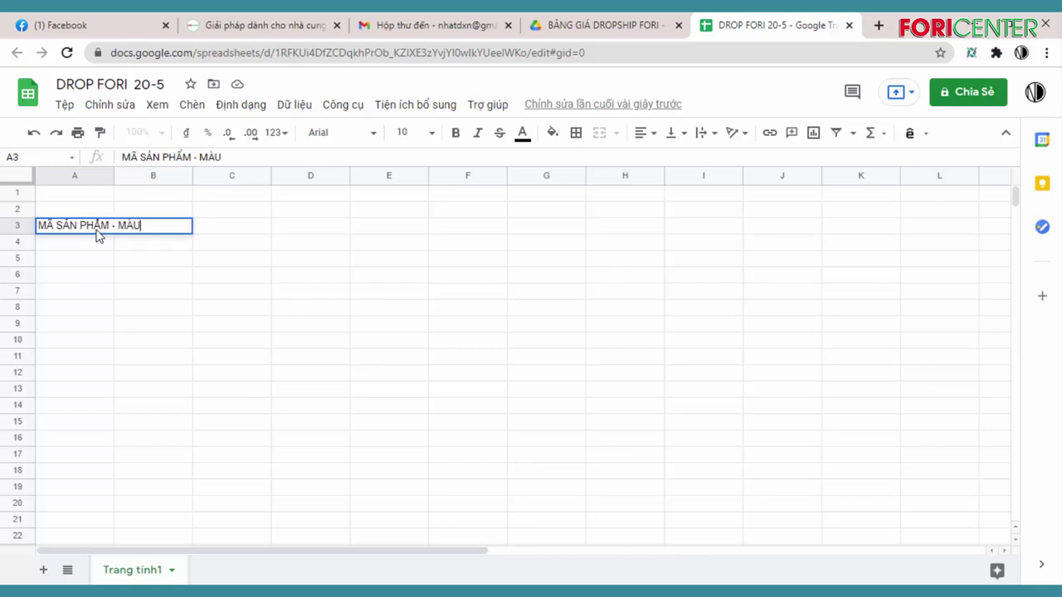
pyautogui.write('SẮC')
pyautogui.click(232, 307)
pyautogui.moveTo(114, 175); pyautogui.dragTo(170, 182)
# Add headers TÊN SẢN PHẨM in B3 and GIÁ DROP in C3, resizing columns B and C
pyautogui.click(225, 233)
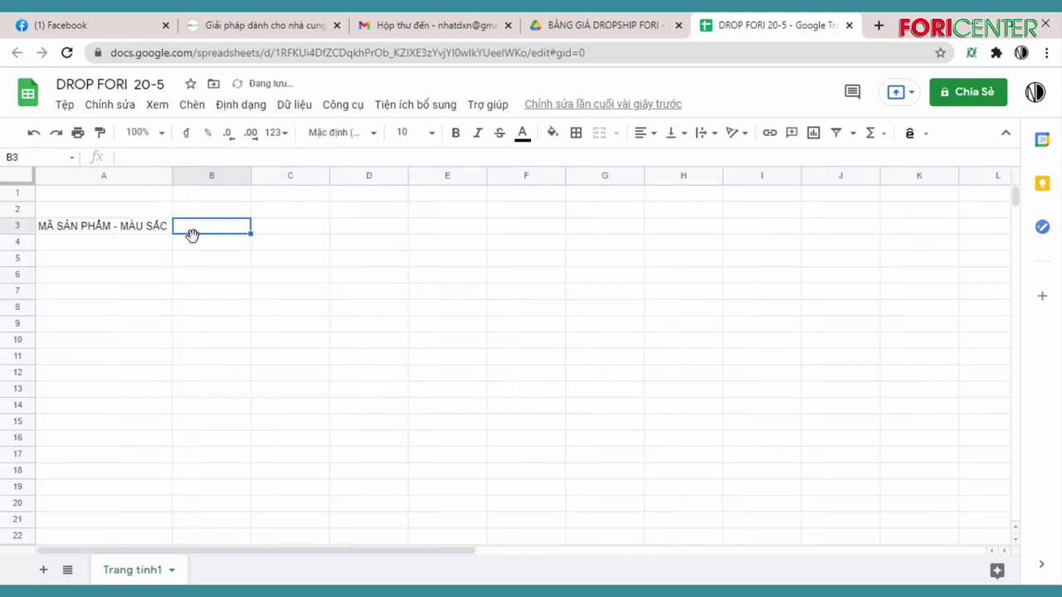
pyautogui.write('TÊN SẢN')
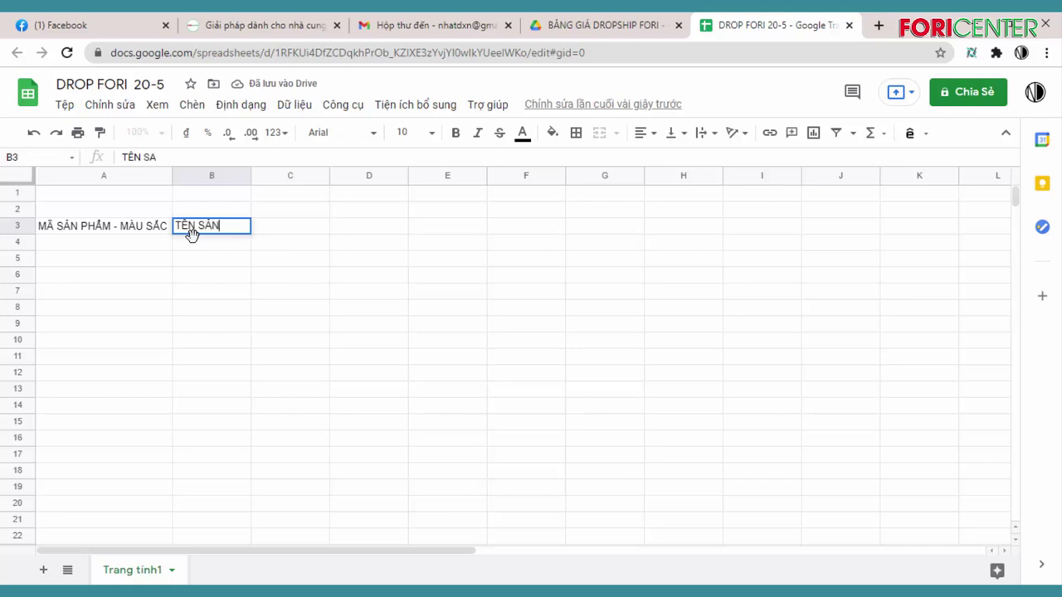
pyautogui.write(' PHẨM')
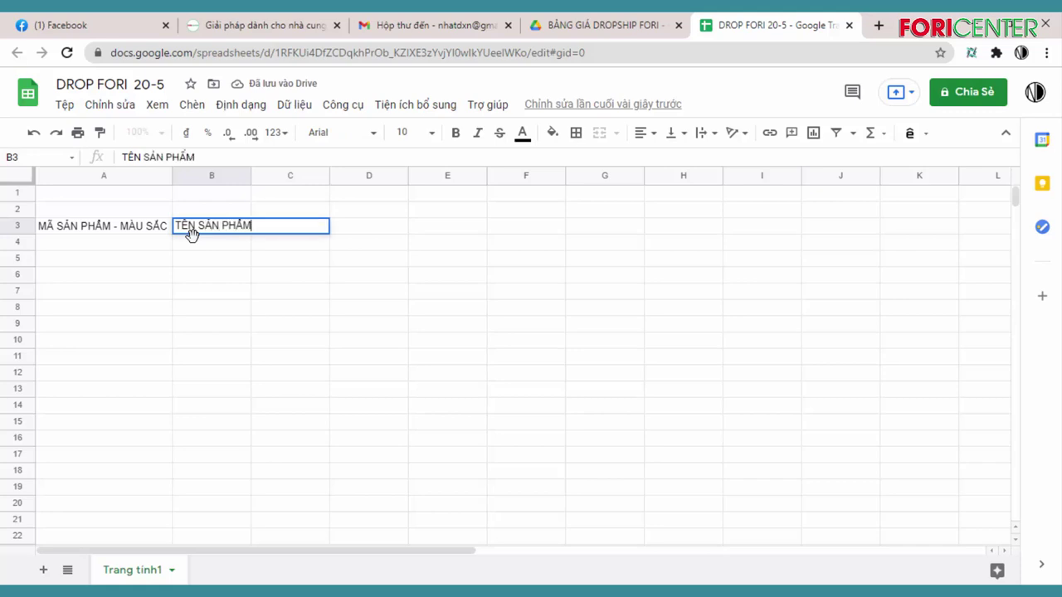
pyautogui.click(280, 325)
pyautogui.click(249, 177)
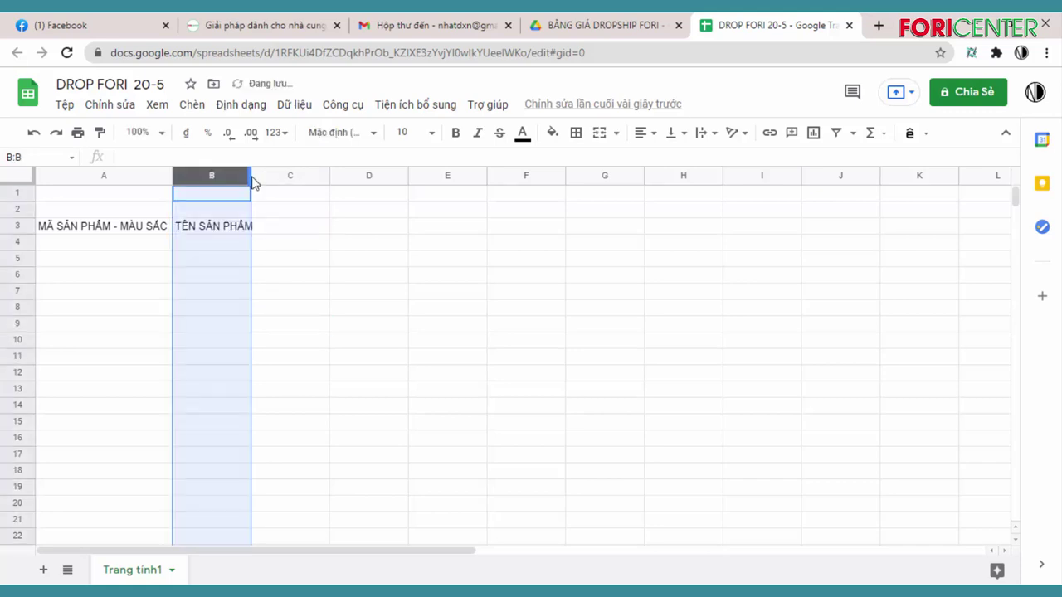
pyautogui.moveTo(252, 176); pyautogui.dragTo(280, 177)
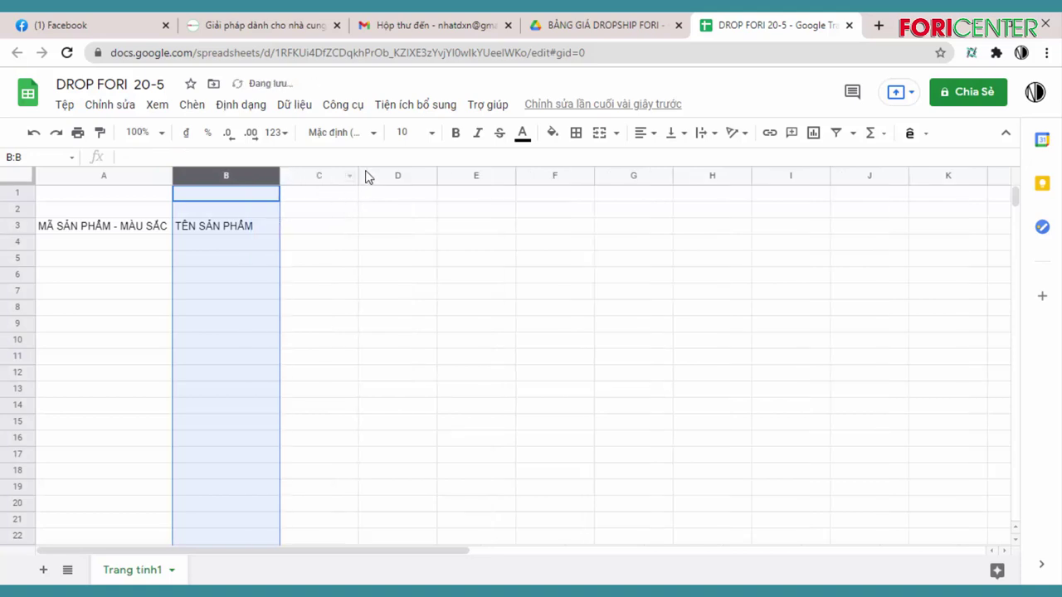
pyautogui.moveTo(358, 175); pyautogui.dragTo(447, 175)
pyautogui.click(315, 231)
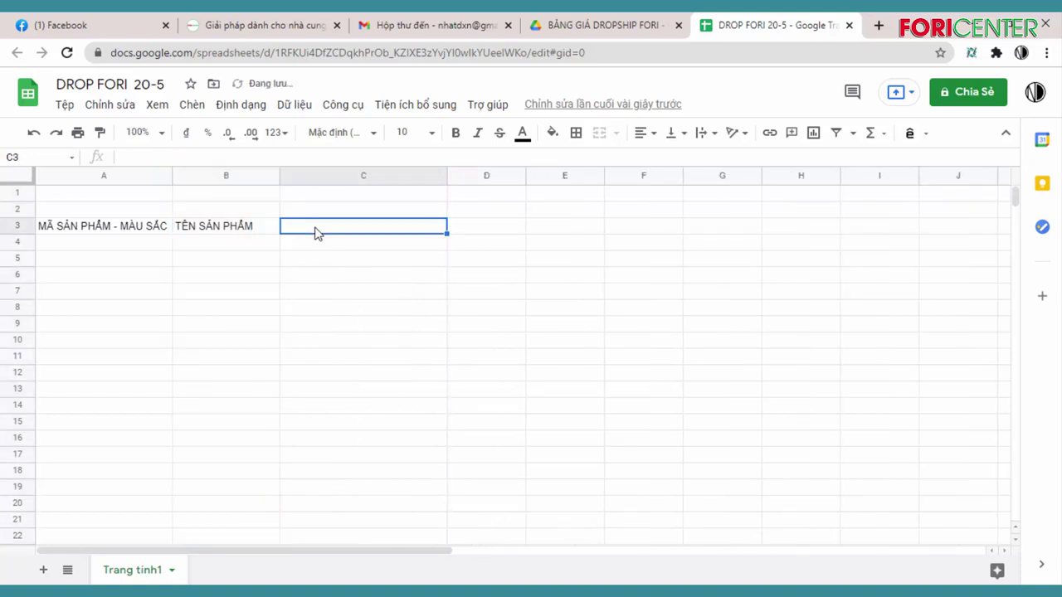
pyautogui.write('GIA')
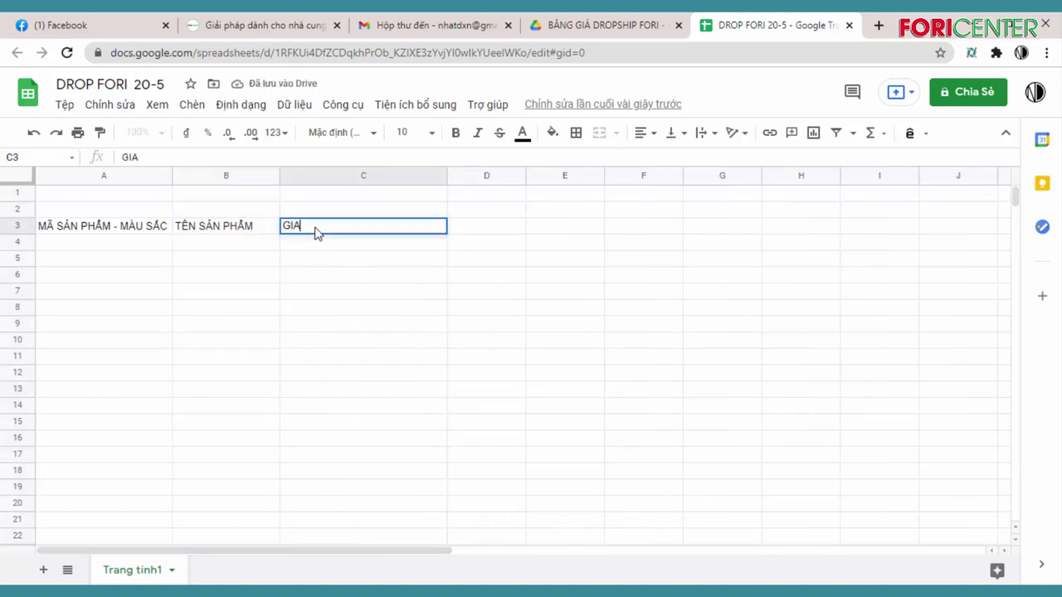
pyautogui.write(' DROP')
pyautogui.click(452, 263)
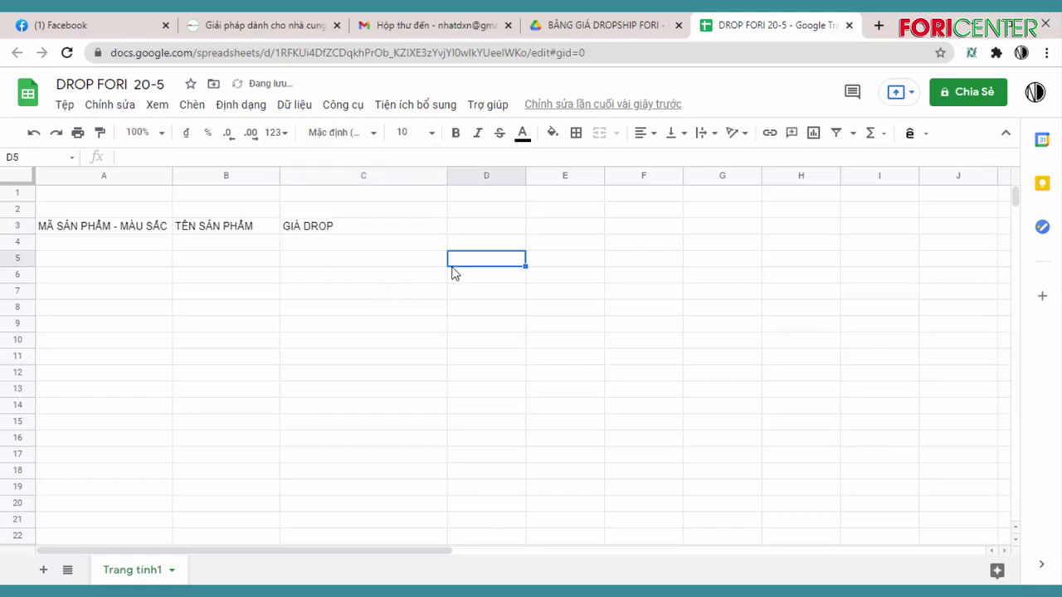
pyautogui.moveTo(447, 177); pyautogui.dragTo(359, 175)
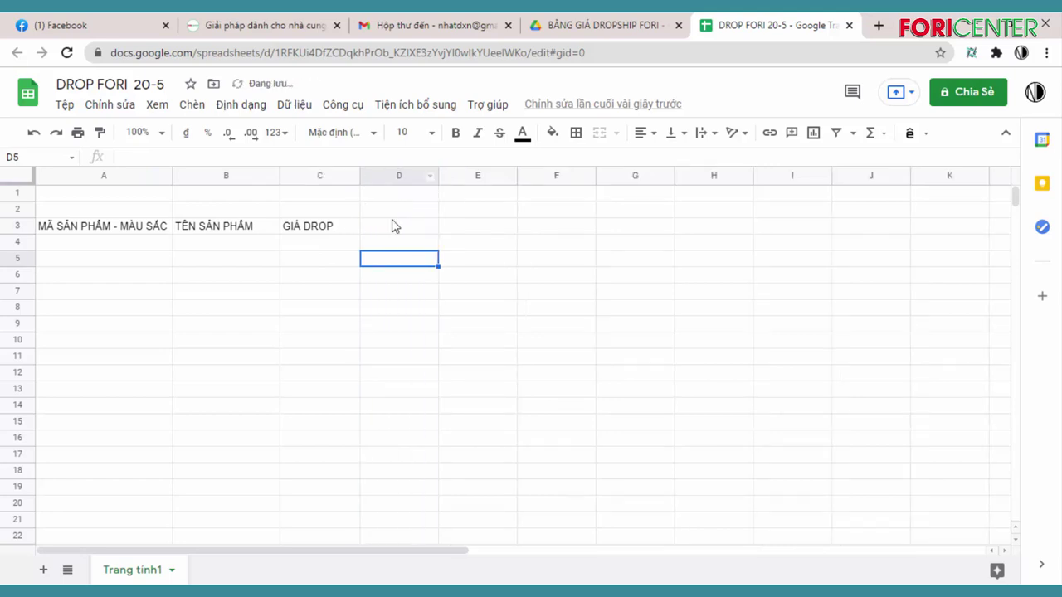
# Add GIÁ BÁN LẺ DỰ KIẾN in a widened D3 and ẢNH in E3
pyautogui.click(386, 235)
pyautogui.write('GIÁ BAN')
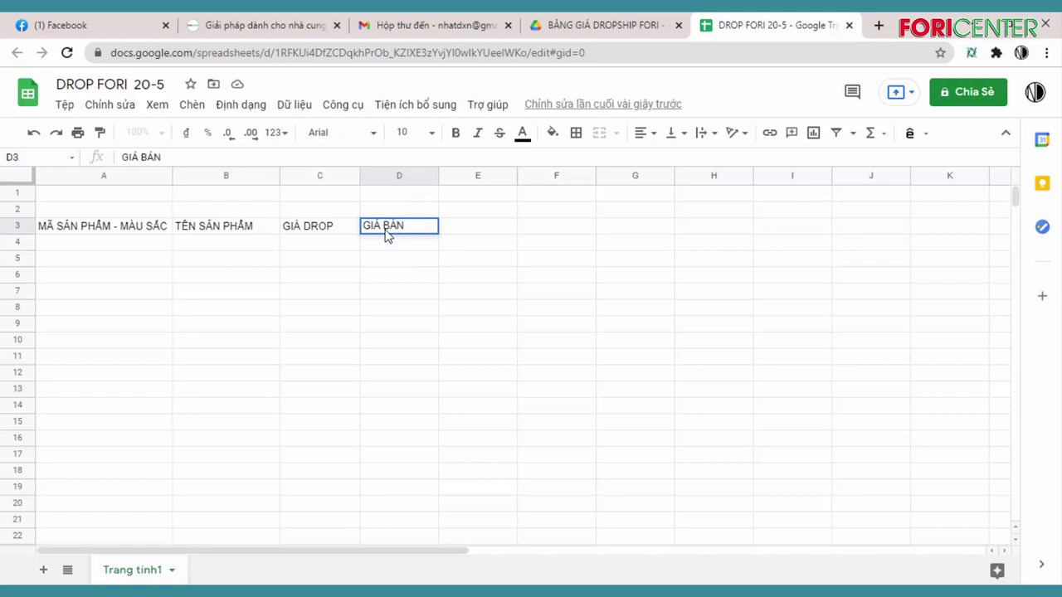
pyautogui.write(' LE')
pyautogui.write(' DƯ KIE')
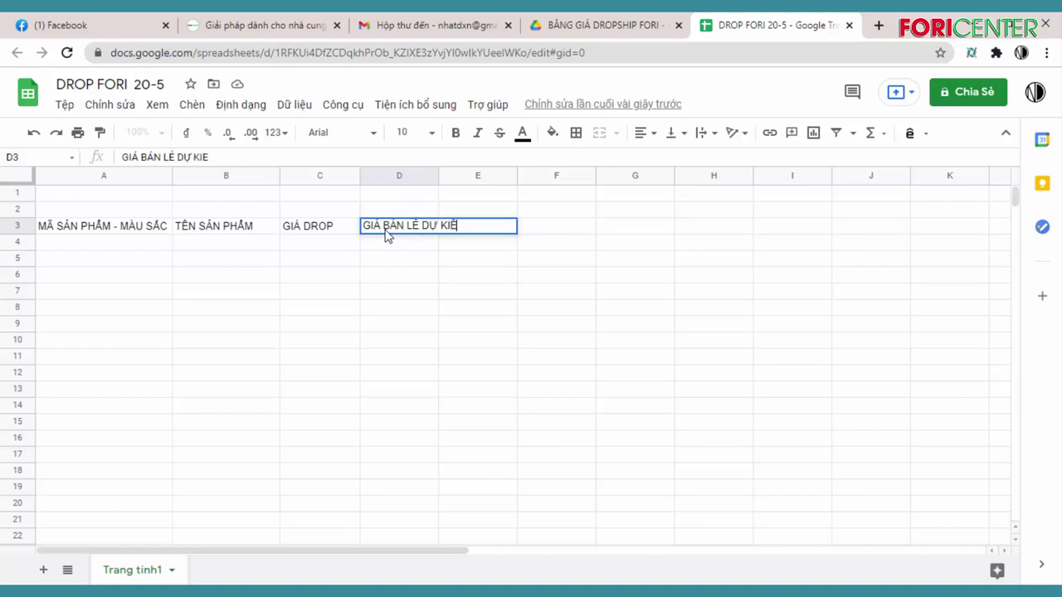
pyautogui.press('BackSpace')
pyautogui.write('ẾN')
pyautogui.moveTo(438, 177); pyautogui.dragTo(487, 249)
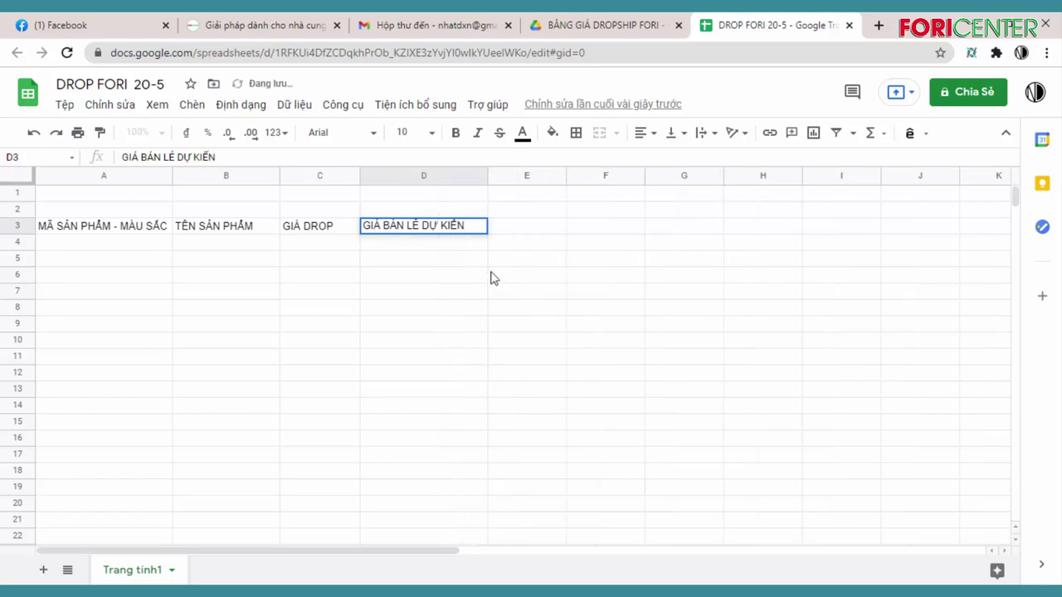
pyautogui.click(556, 232)
pyautogui.write('ẢNH')
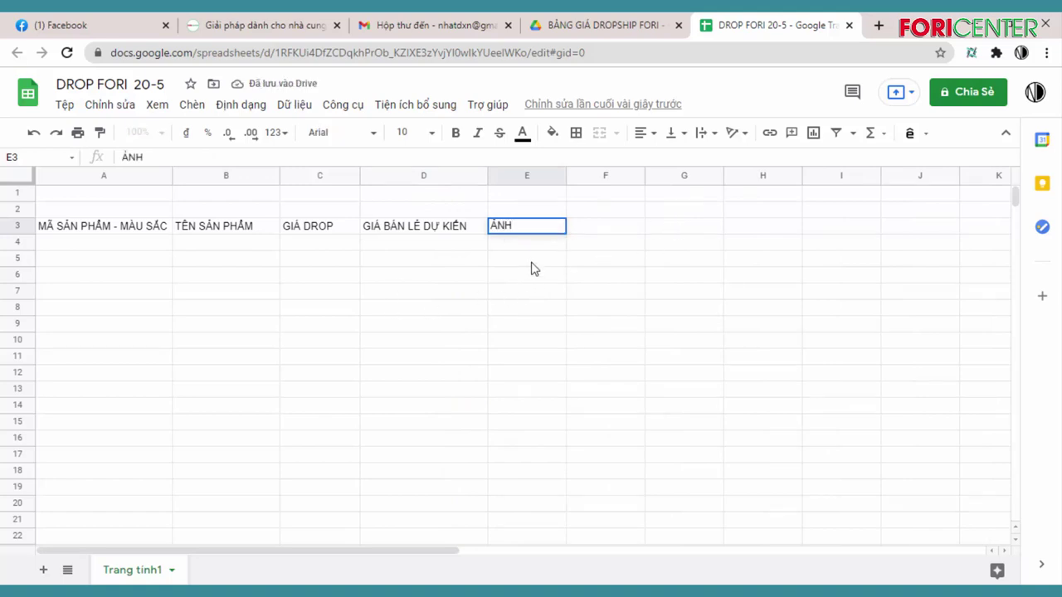
pyautogui.click(531, 262)
pyautogui.click(528, 232)
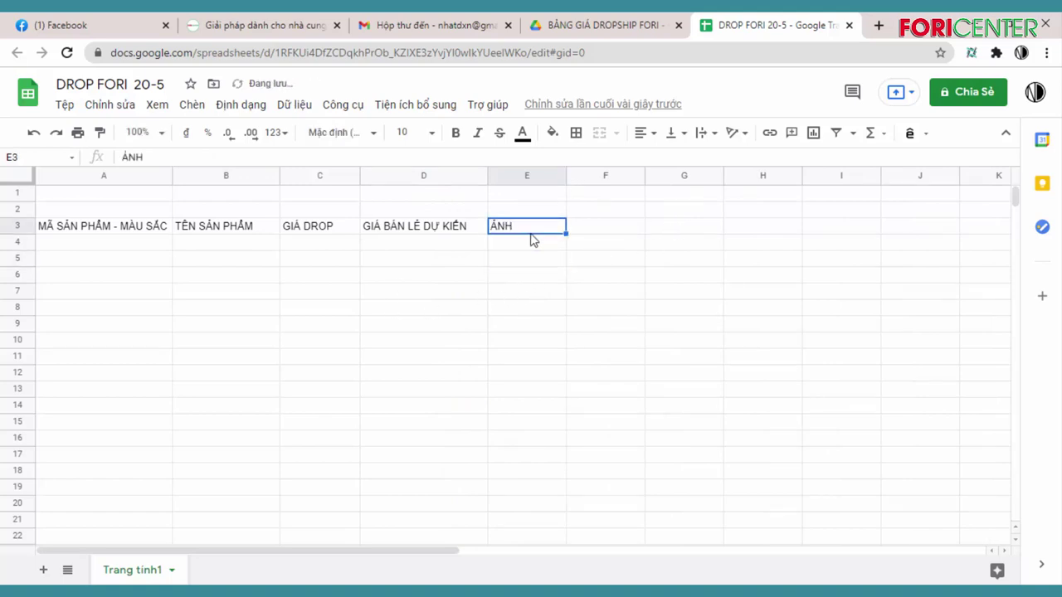
# Widen column F and enter the header TỒN KHO in F3
pyautogui.moveTo(644, 176); pyautogui.dragTo(694, 189)
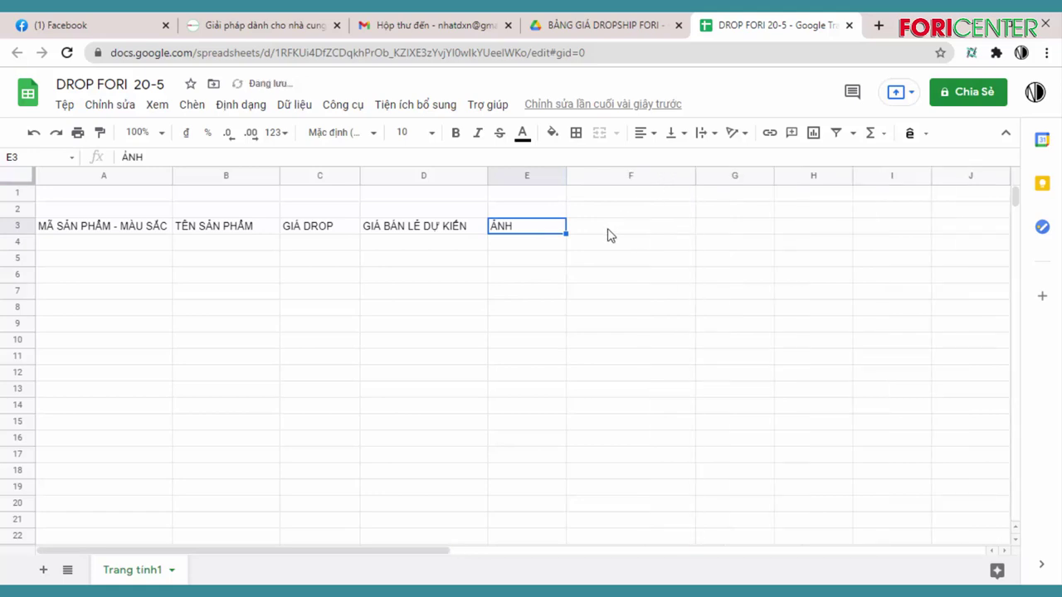
pyautogui.click(608, 234)
pyautogui.write('S')
pyautogui.write('G')
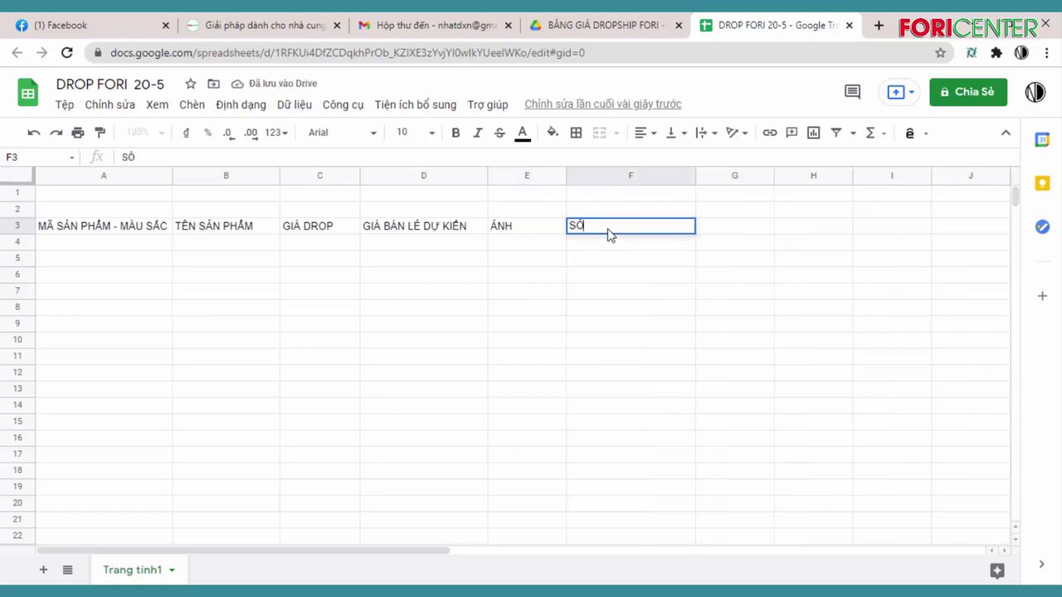
pyautogui.press('BackSpace')
pyautogui.press('BackSpace')
pyautogui.write('TÔN KHO')
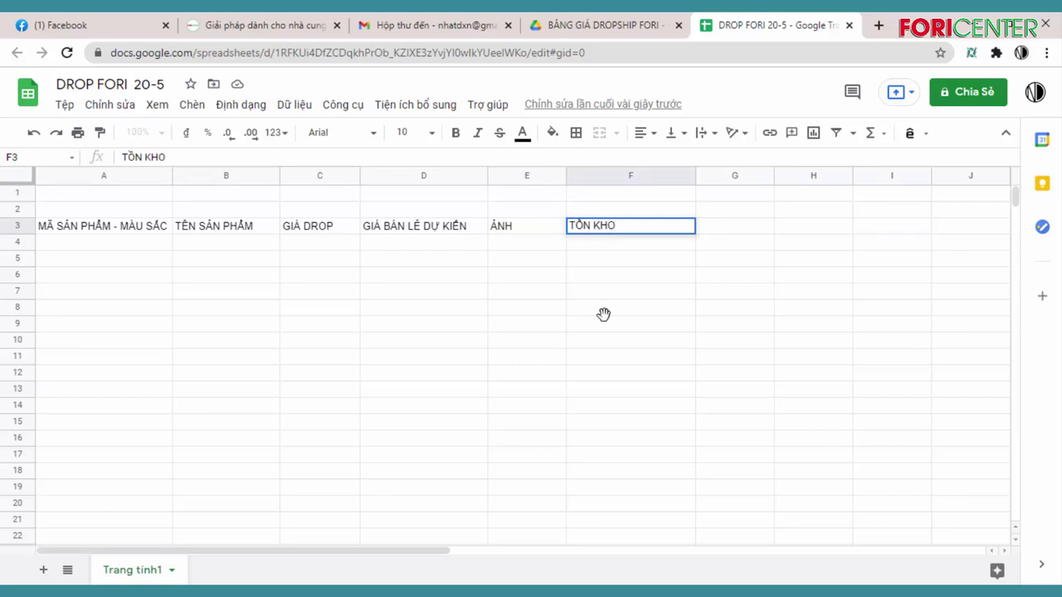
pyautogui.click(605, 312)
# Enter THÔNG TIN MÔ TẢ in G3 and widen column G to fit it
pyautogui.click(743, 232)
pyautogui.write('MÔ ')
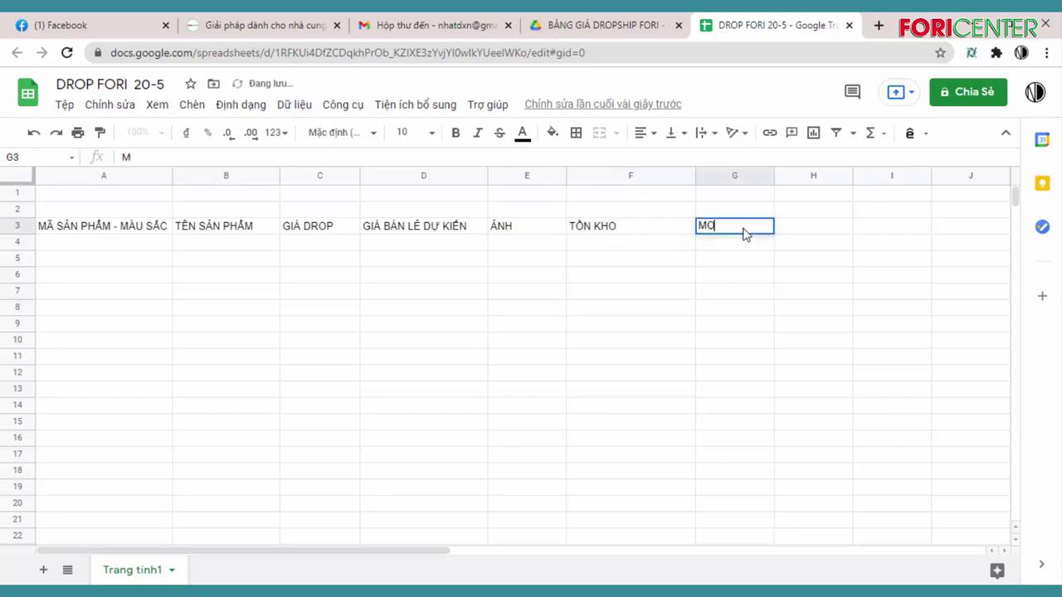
pyautogui.write('TAR')
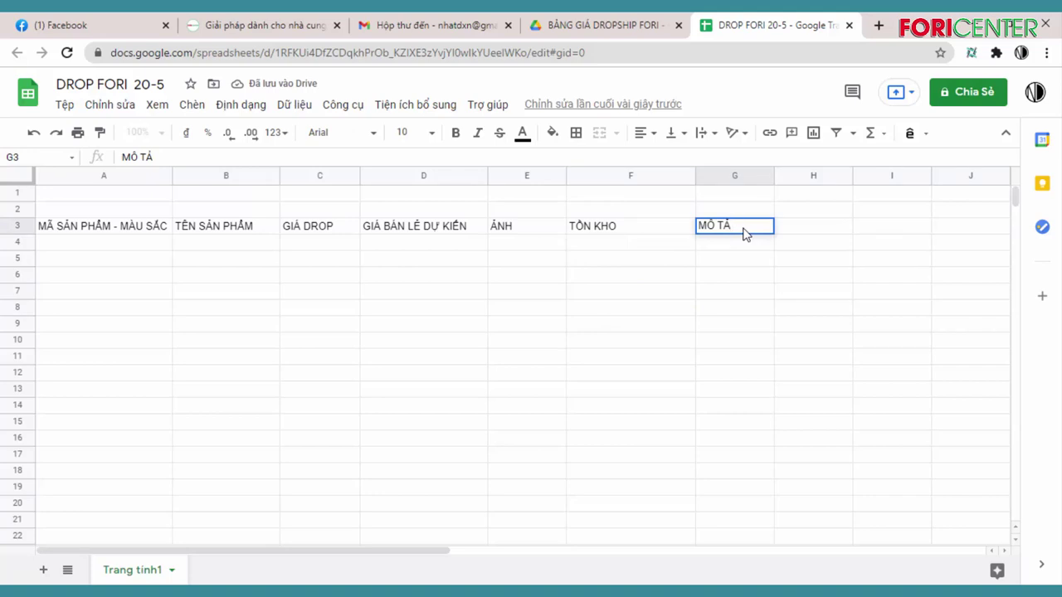
pyautogui.press('Left')
pyautogui.press('Left')
pyautogui.press('Left')
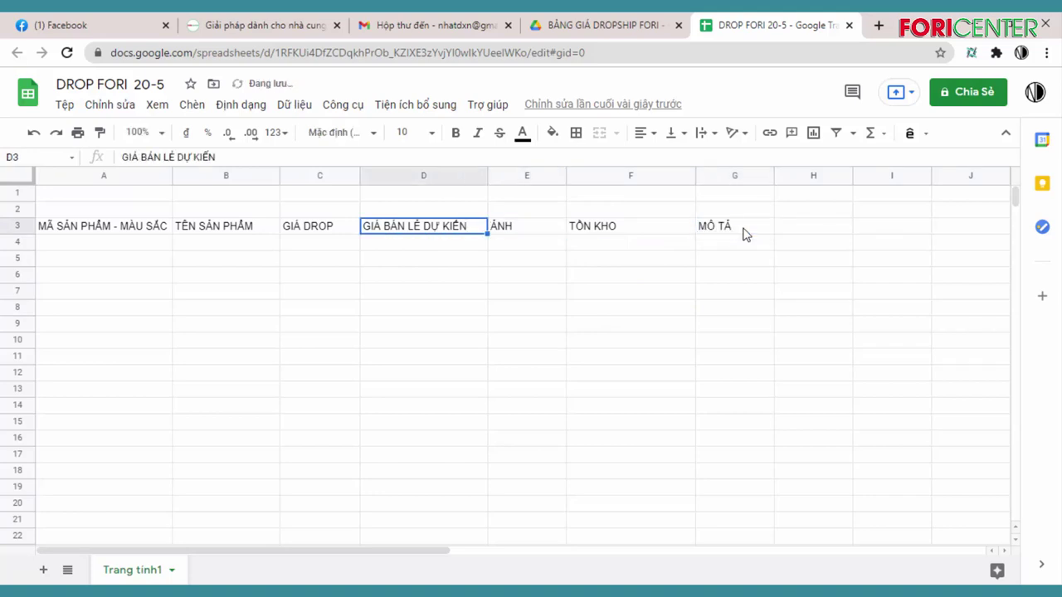
pyautogui.click(744, 234)
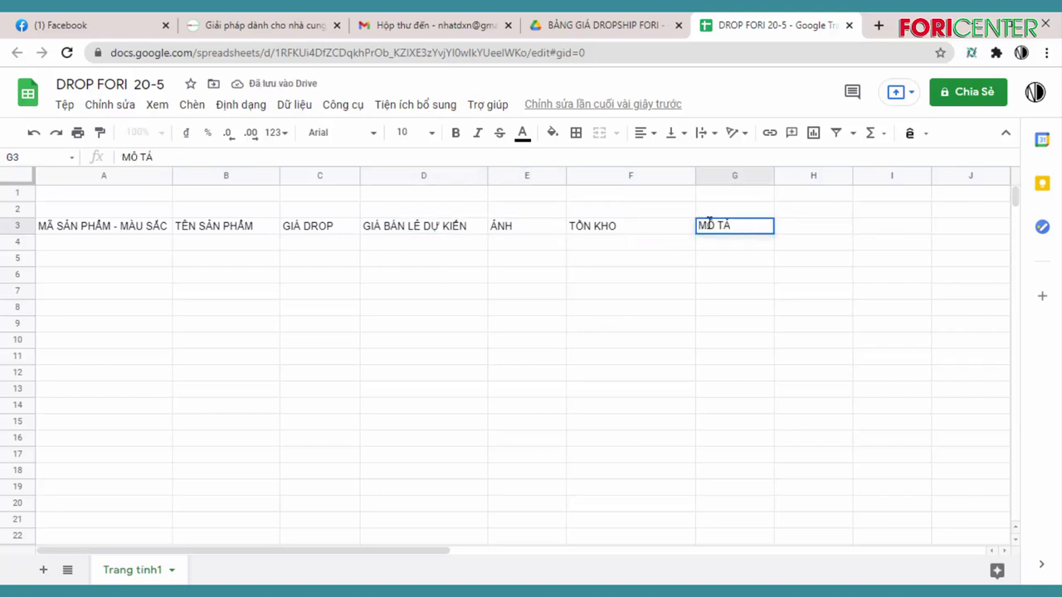
pyautogui.doubleClick(709, 222)
pyautogui.write('THÔNG TI')
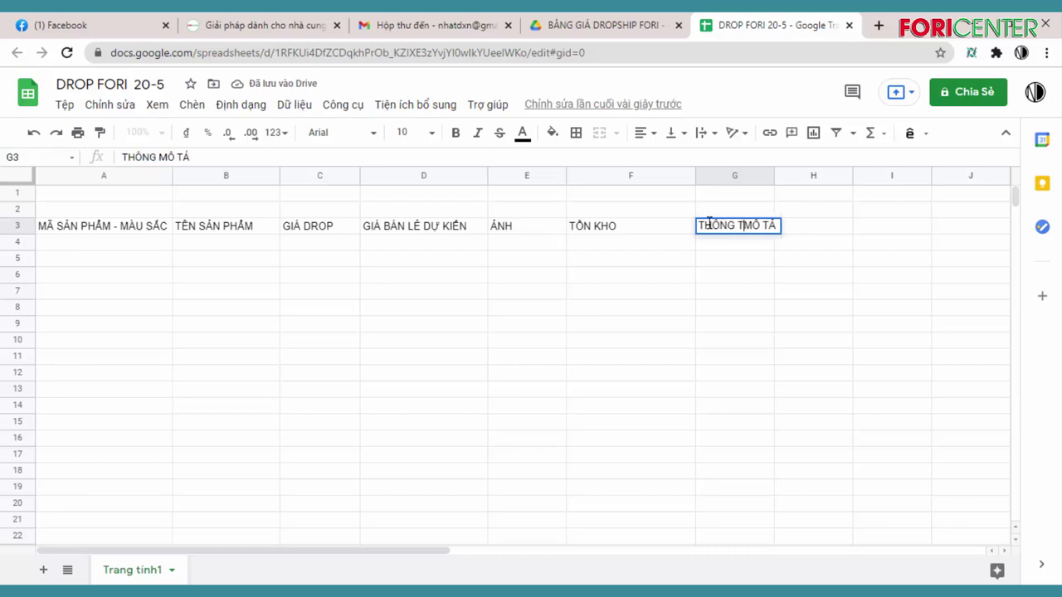
pyautogui.write('N')
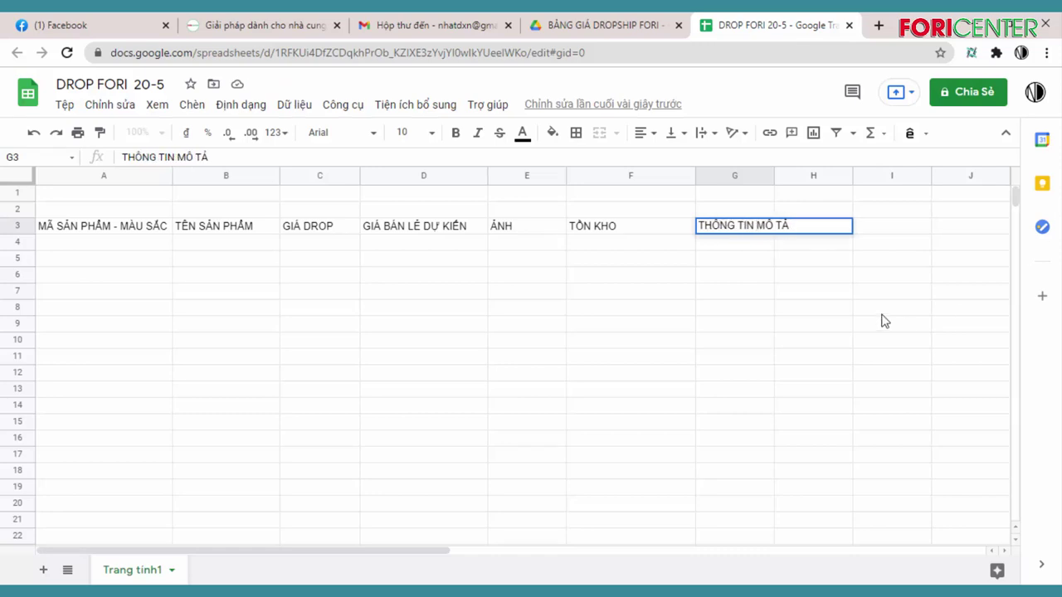
pyautogui.moveTo(734, 291); pyautogui.dragTo(738, 325)
pyautogui.moveTo(774, 175); pyautogui.dragTo(811, 175)
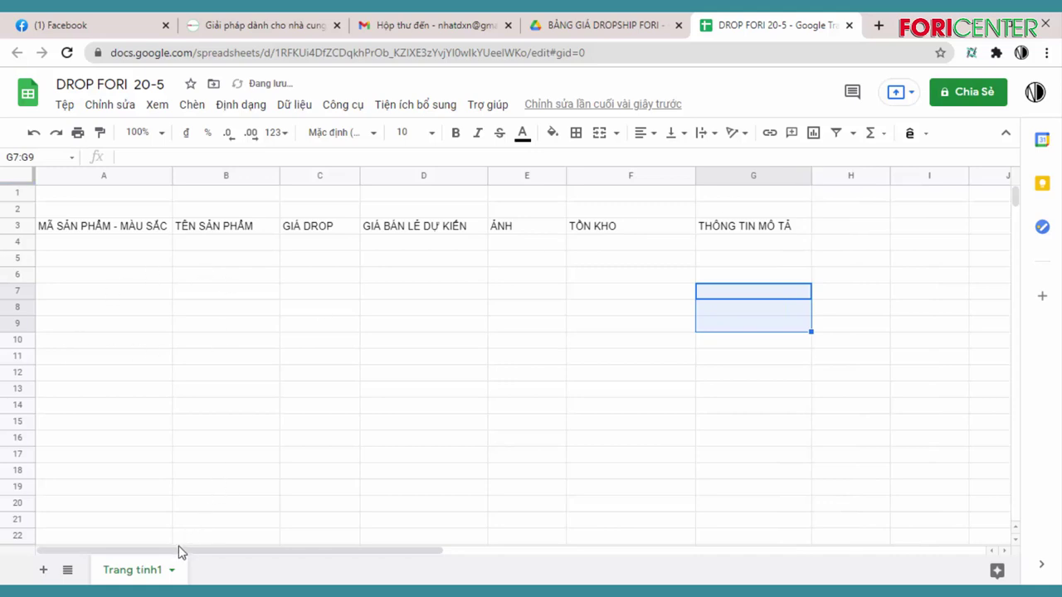
pyautogui.click(110, 248)
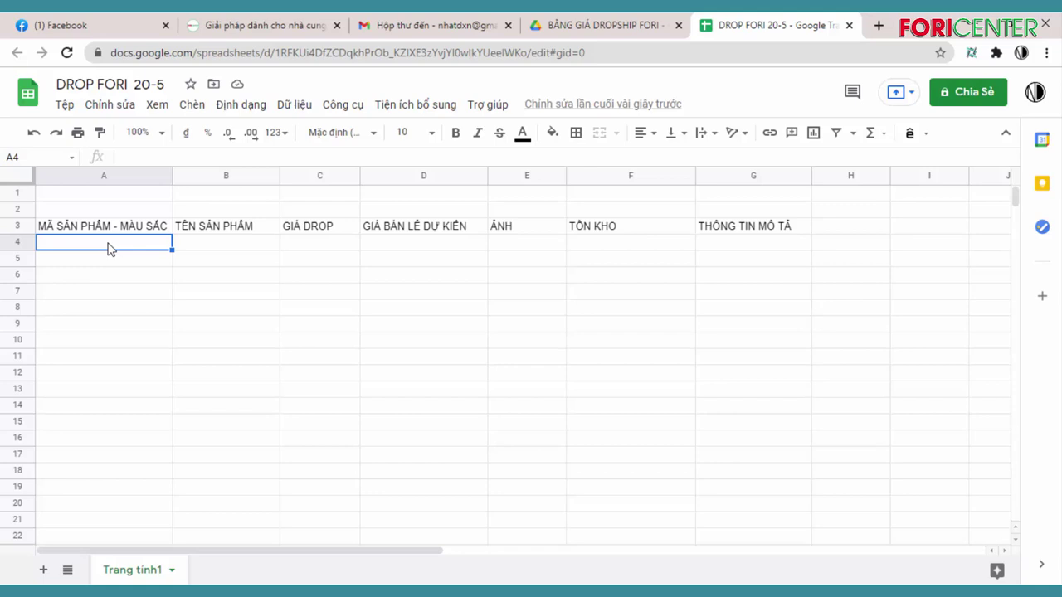
# Fill cell A4 with V1 ĐEN, V1 XANH and V1 ĐỎ on three separate lines
pyautogui.write('V1')
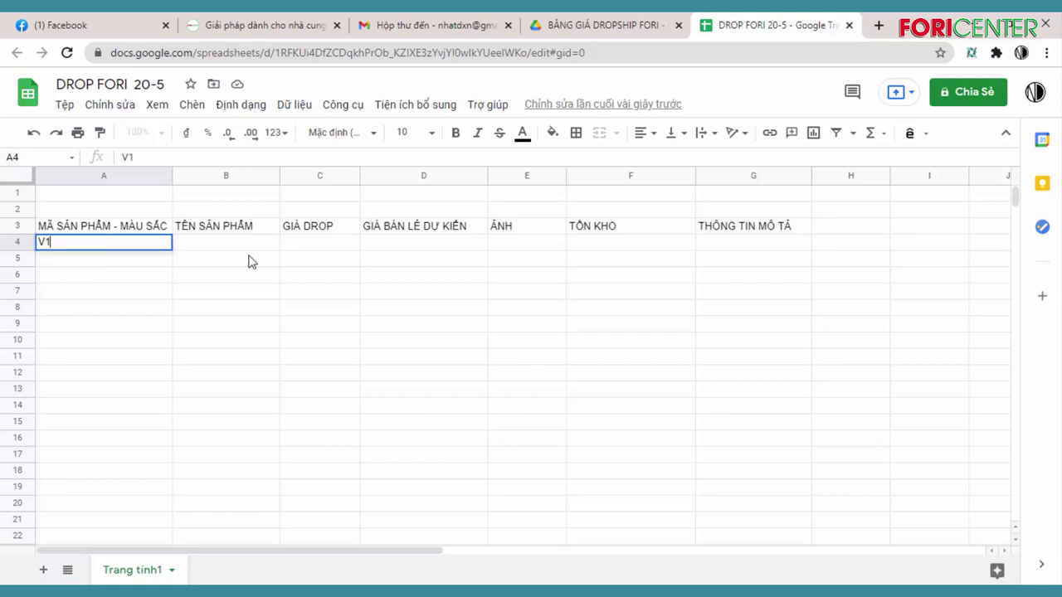
pyautogui.click(223, 251)
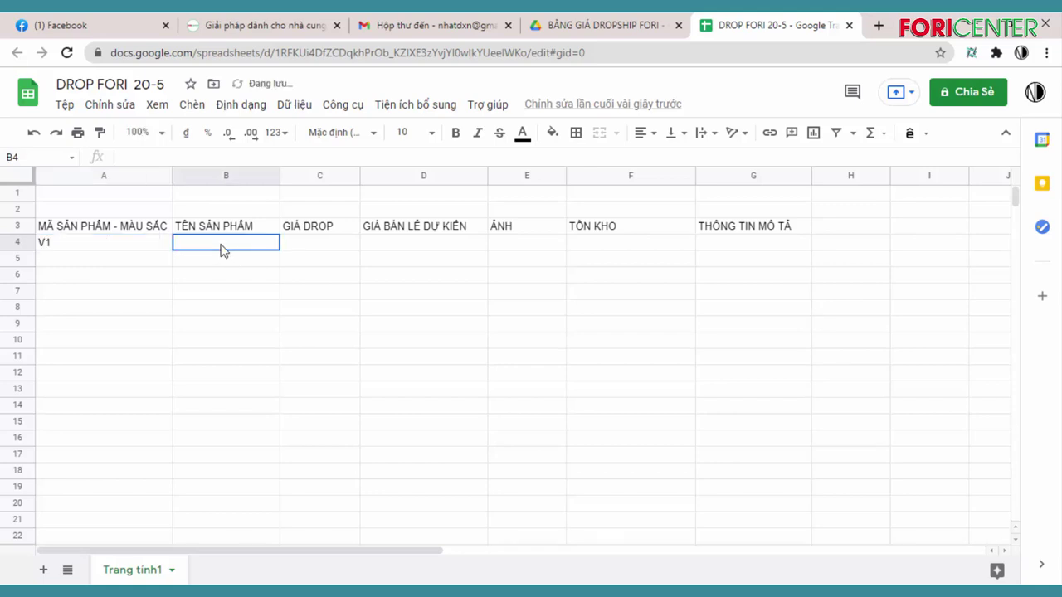
pyautogui.doubleClick(98, 249)
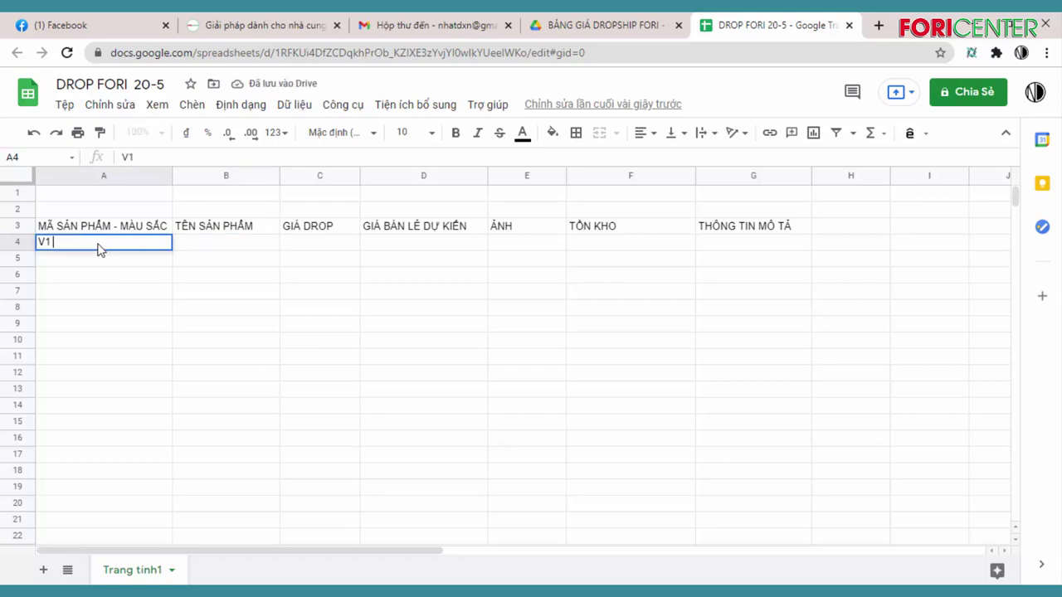
pyautogui.write('ĐEN')
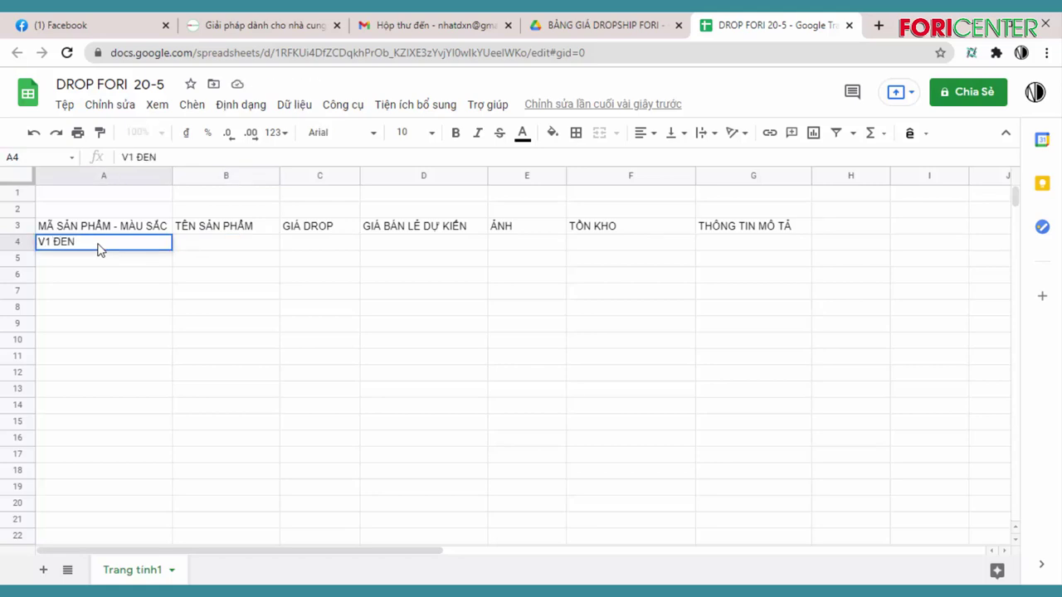
pyautogui.press('Return')
pyautogui.click(98, 245)
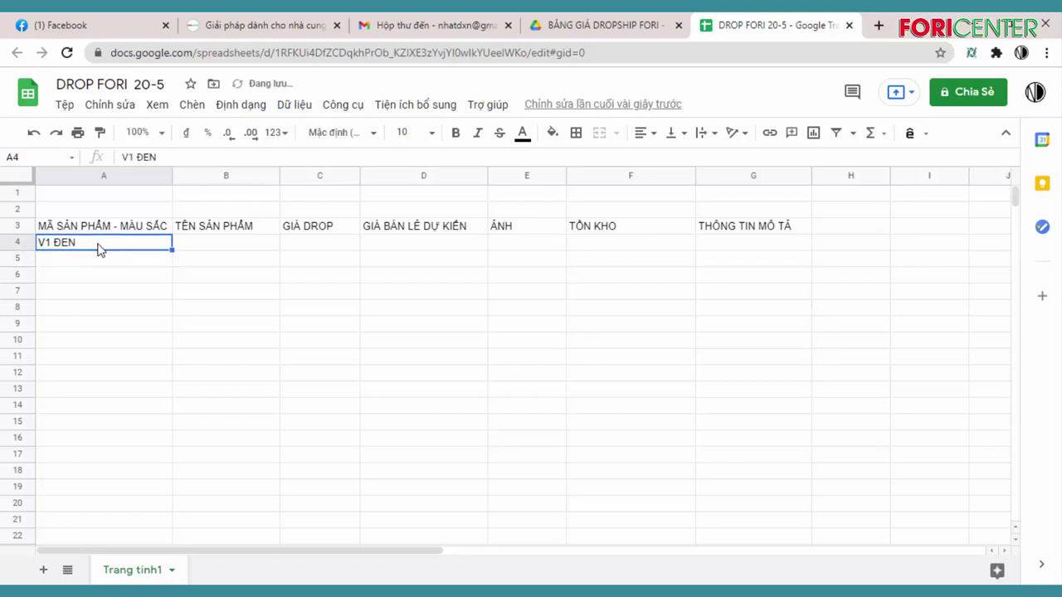
pyautogui.doubleClick(98, 243)
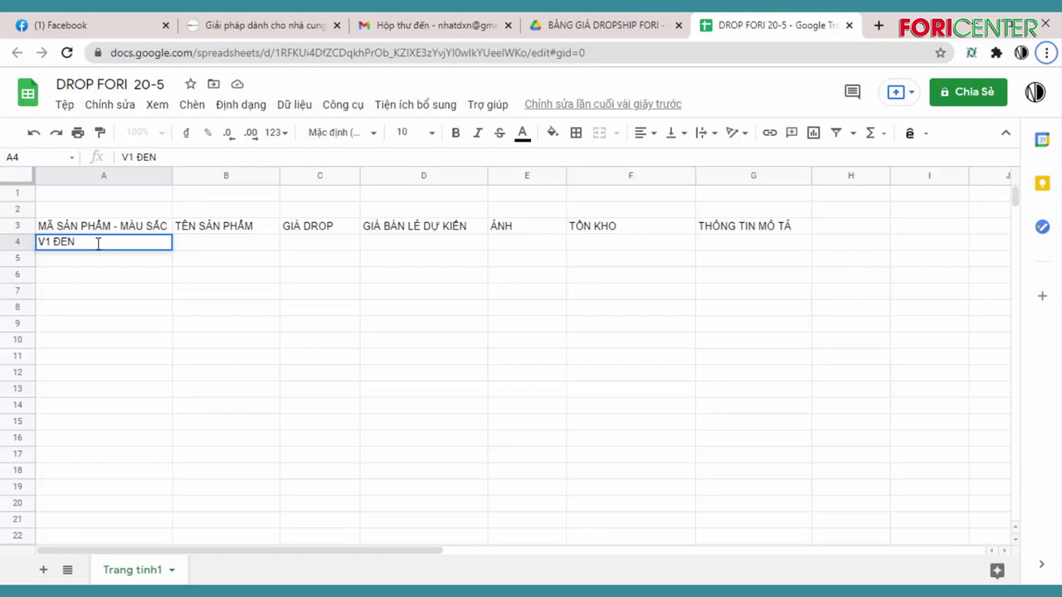
pyautogui.hotkey('alt', 'f')
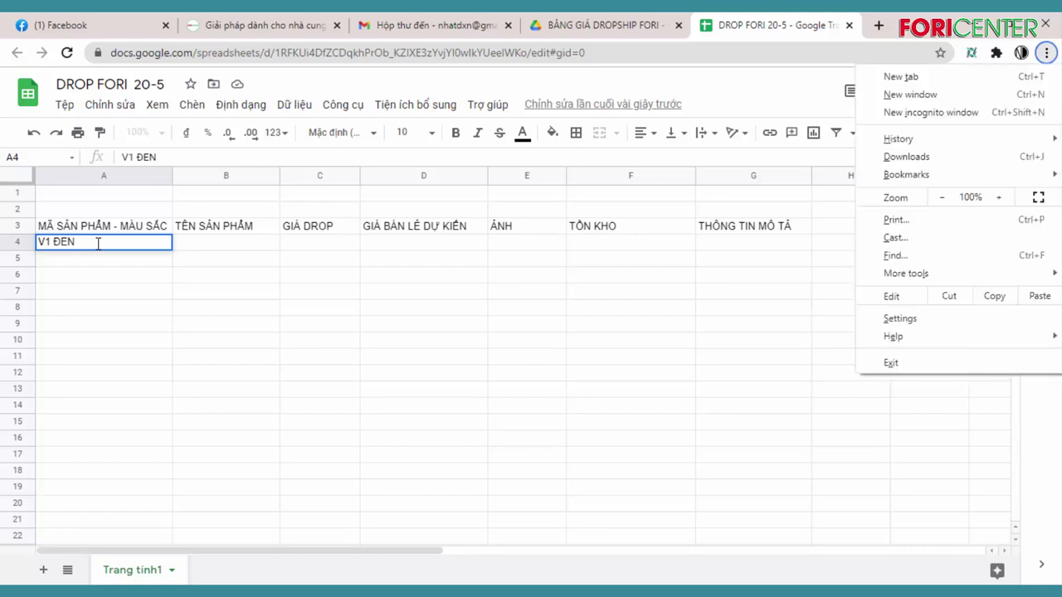
pyautogui.press('Escape')
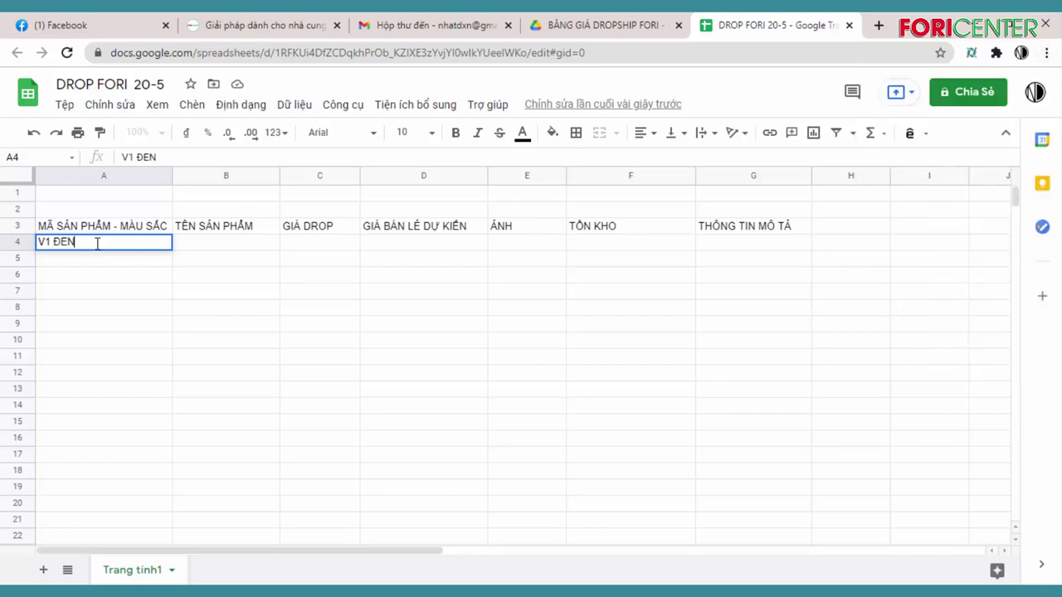
pyautogui.hotkey('alt', 'Return')
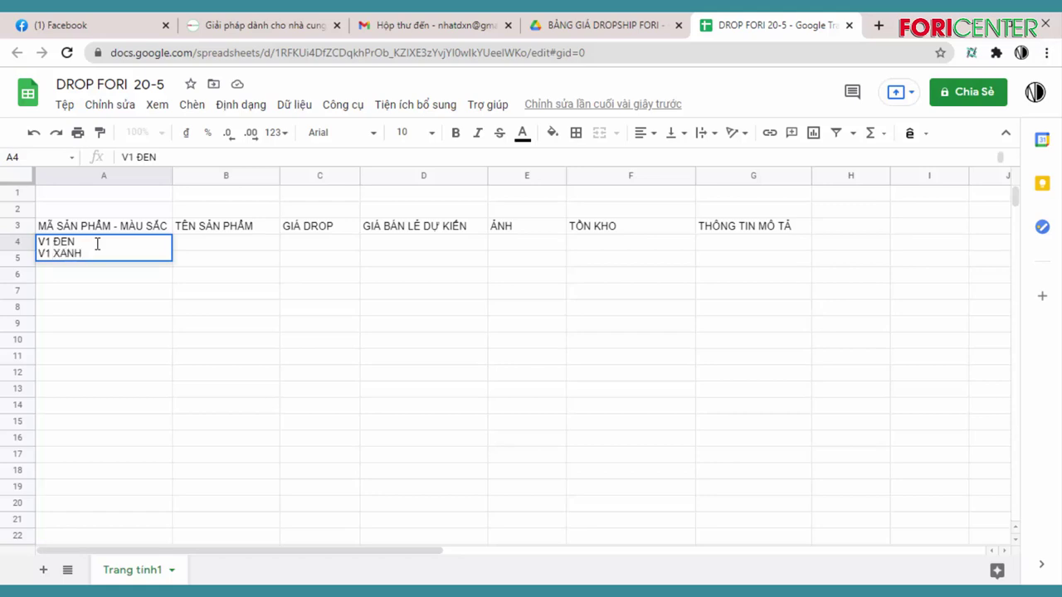
pyautogui.hotkey('alt', 'Return')
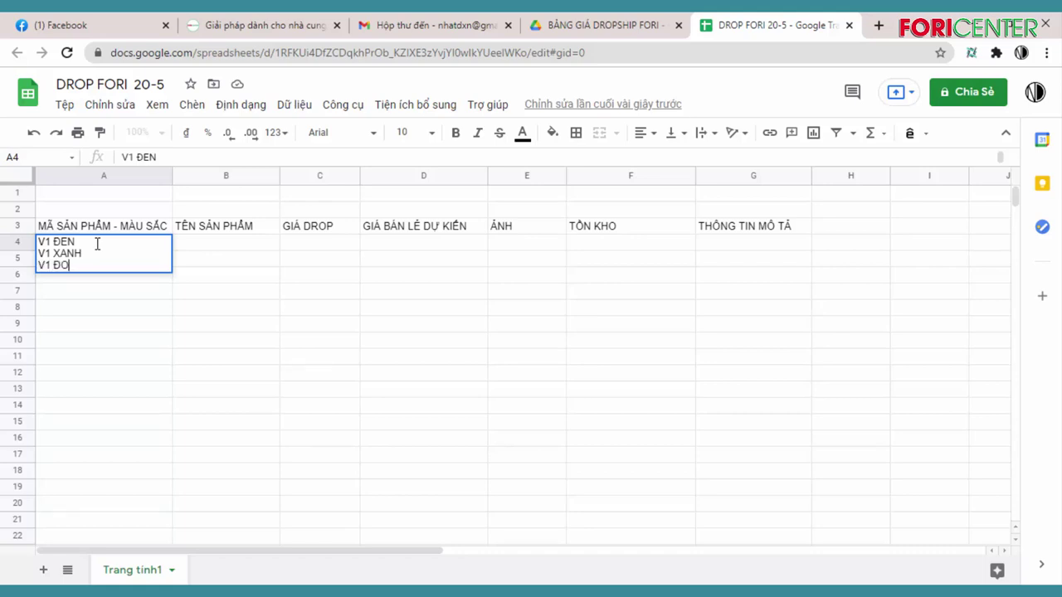
pyautogui.click(247, 263)
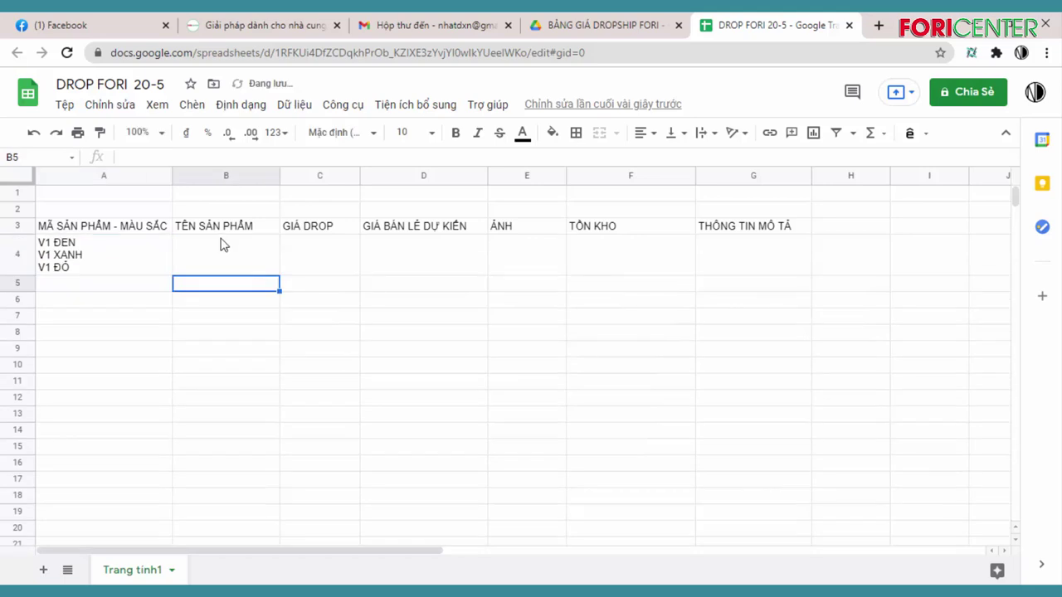
# Enter the product name VÁY MAXI in cell B4
pyautogui.click(222, 244)
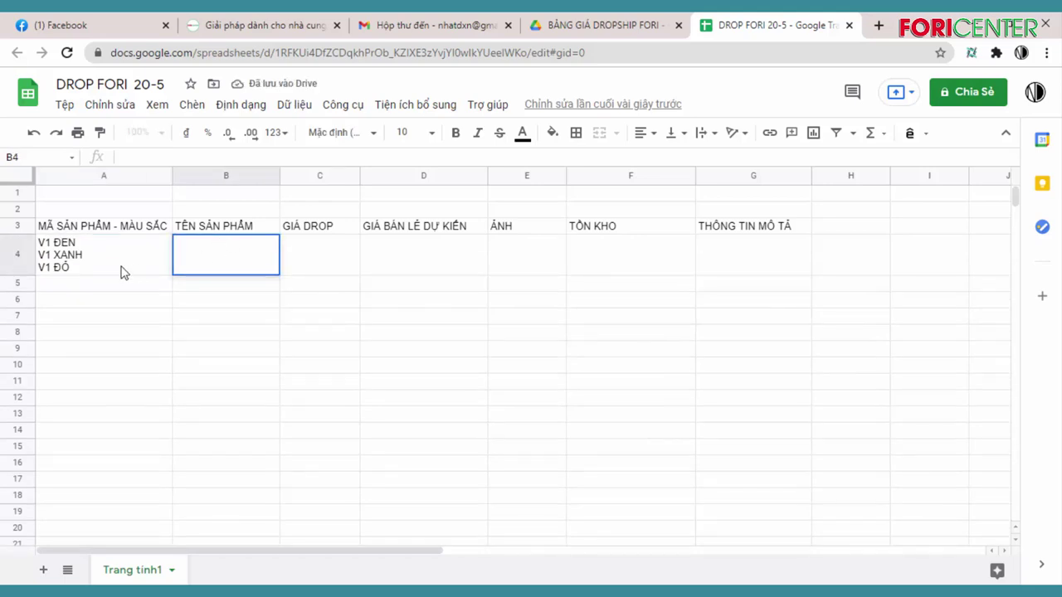
pyautogui.click(126, 269)
pyautogui.click(222, 256)
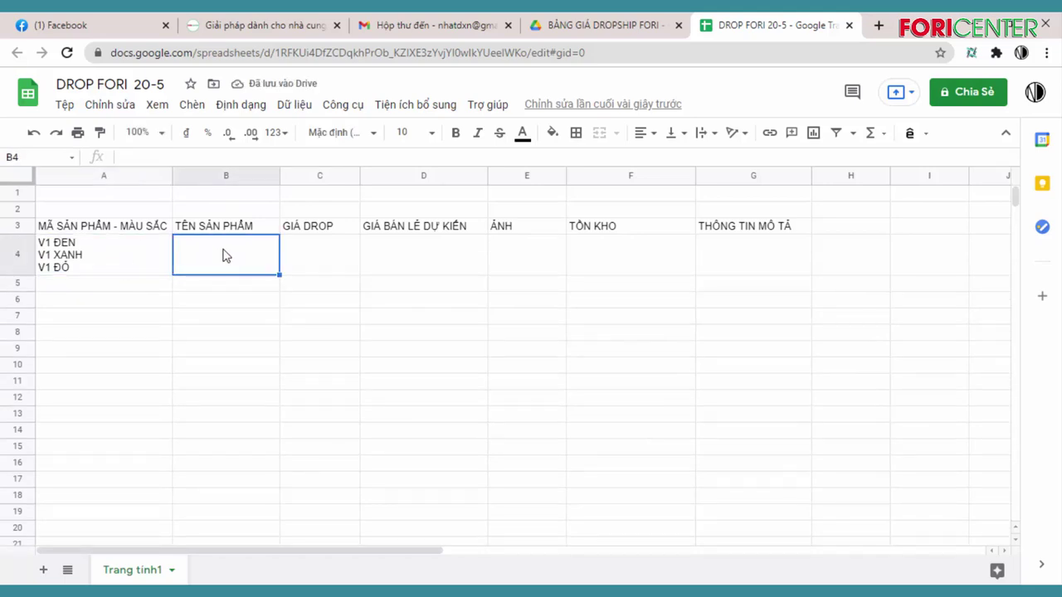
pyautogui.write('VÁY MAXI')
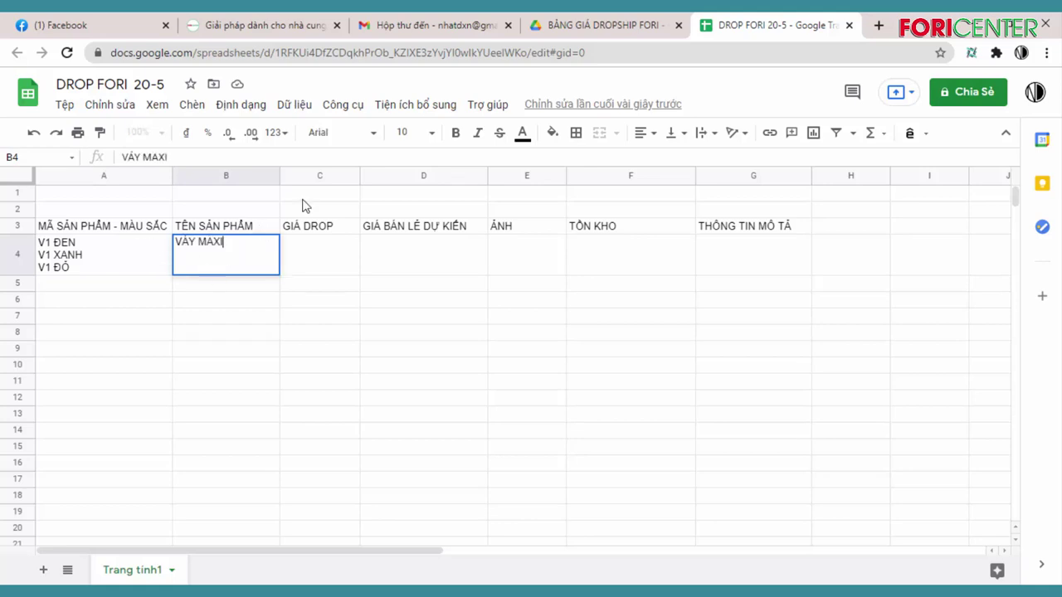
pyautogui.click(333, 245)
pyautogui.click(242, 267)
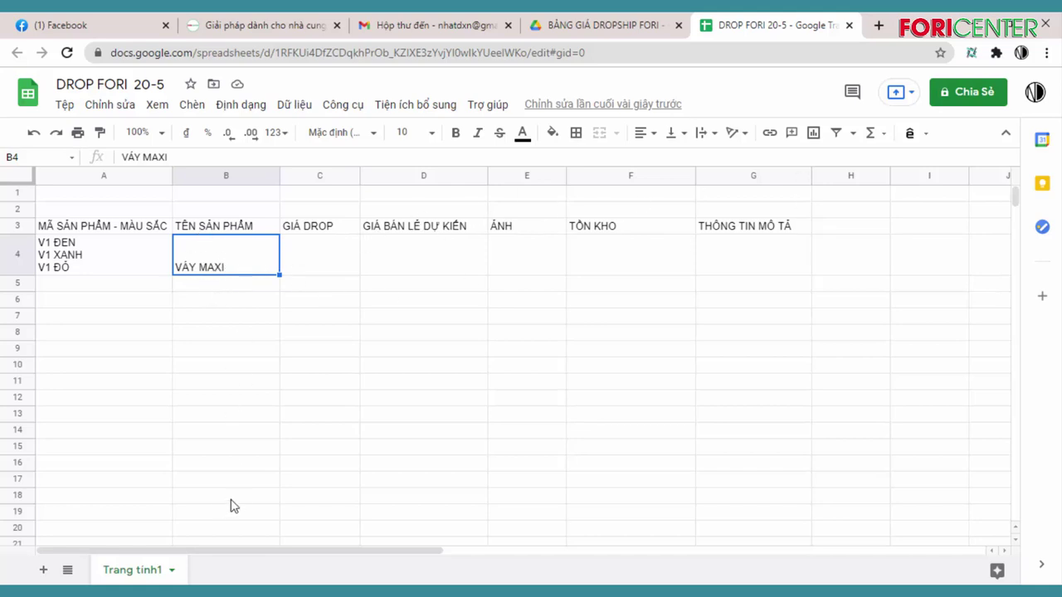
# Copy the ĐẦM HOA TIỂU THƯ folder name from Downloads and paste it into cell B4
pyautogui.moveTo(245, 590)
pyautogui.click(191, 539)
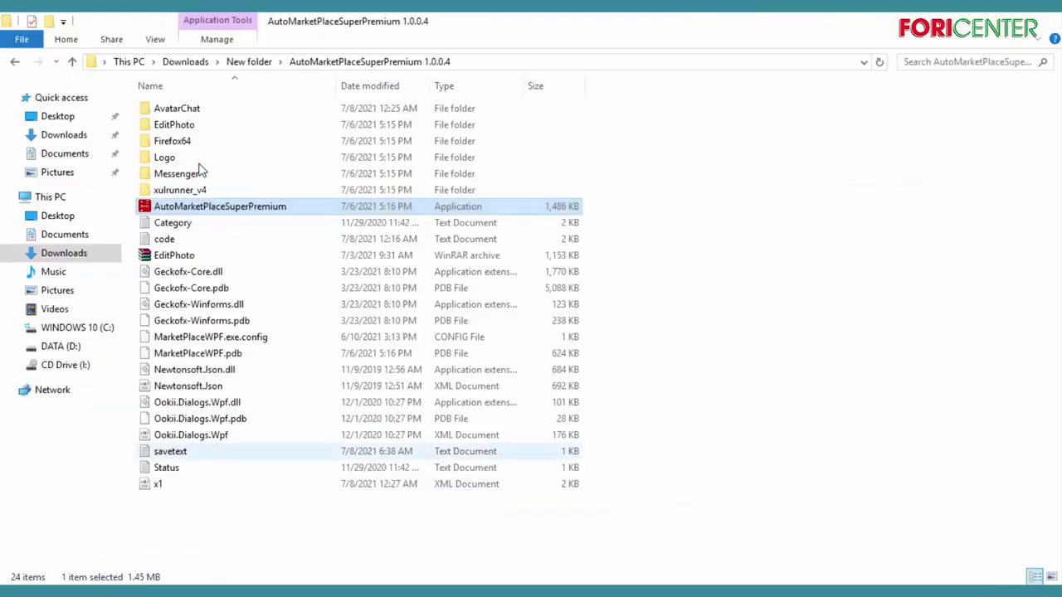
pyautogui.click(78, 138)
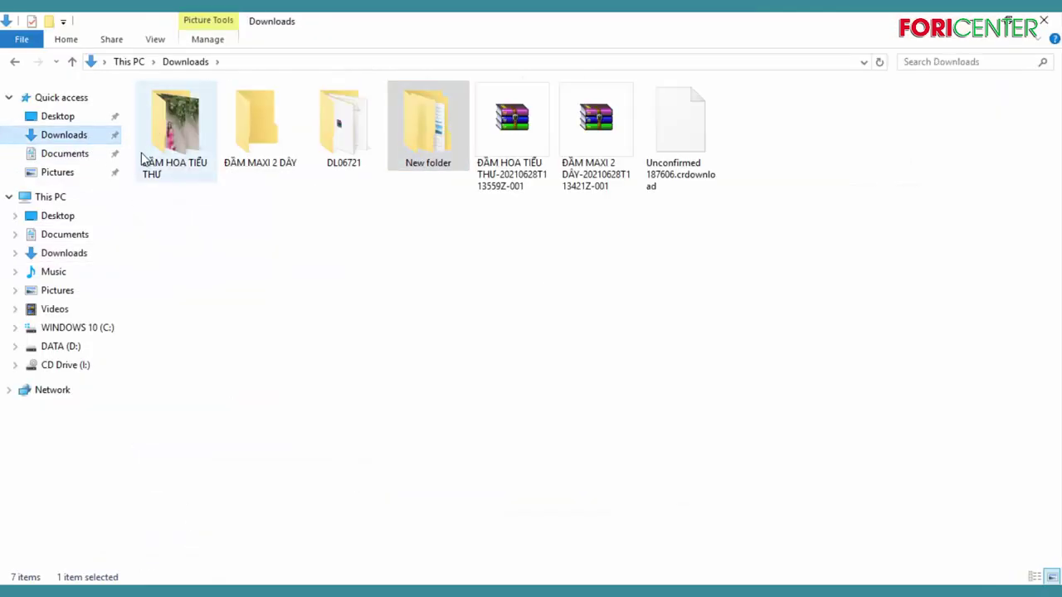
pyautogui.click(169, 143)
pyautogui.rightClick(168, 143)
pyautogui.click(233, 551)
pyautogui.hotkey('ctrl', 'c')
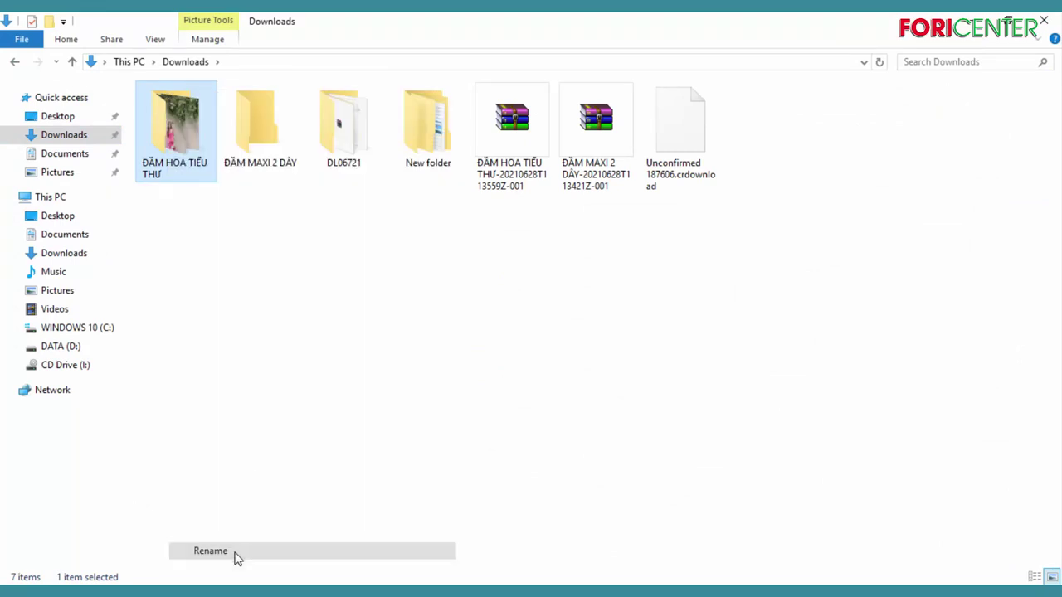
pyautogui.click(390, 258)
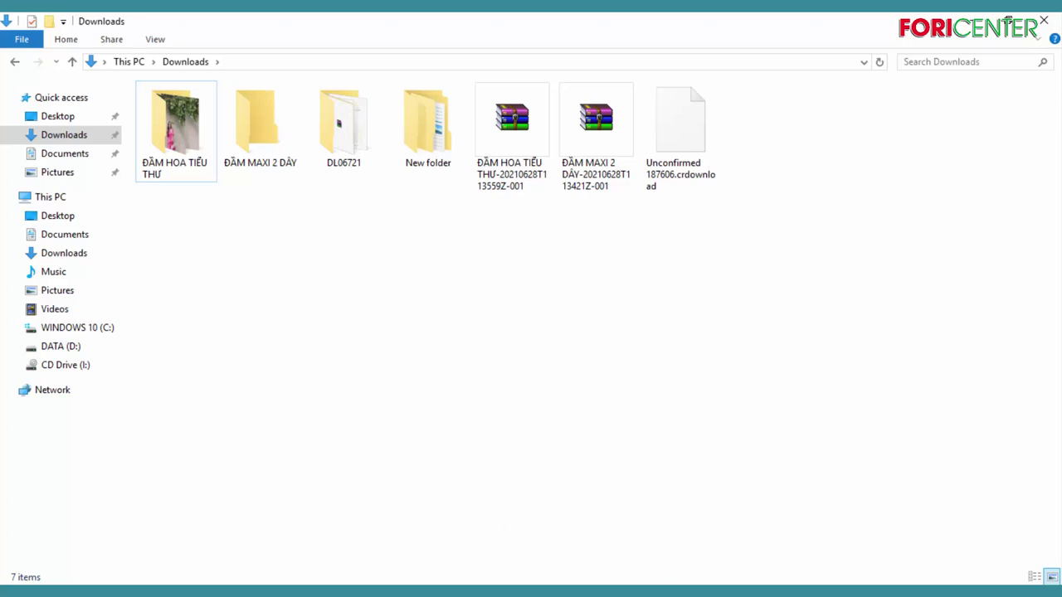
pyautogui.click(650, 531)
pyautogui.hotkey('ctrl', 'v')
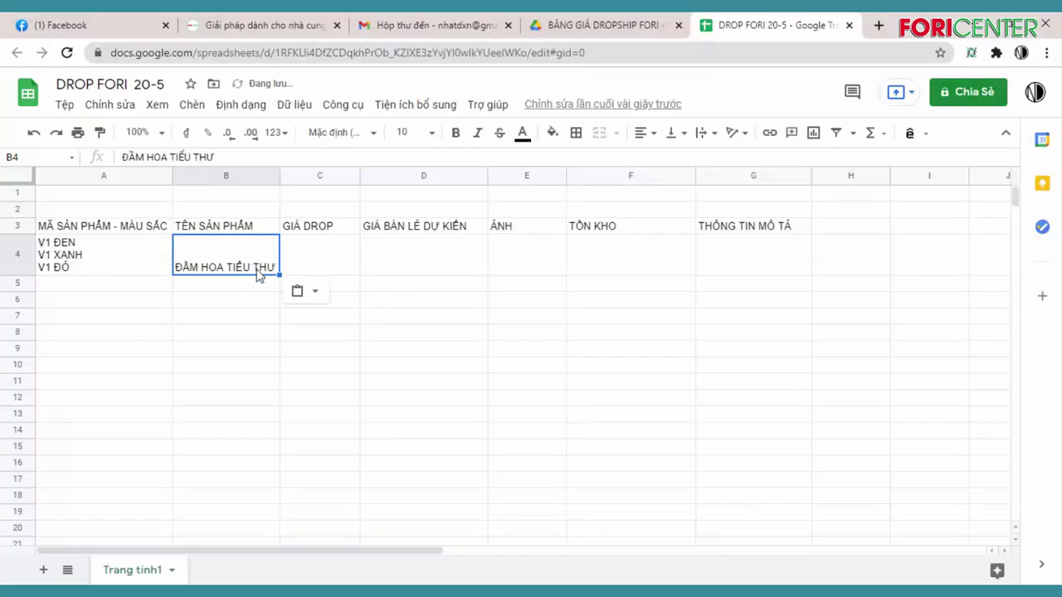
# Set drop price 100000 in C4 and enter 250 in D4, reopening D4 to extend it
pyautogui.click(336, 268)
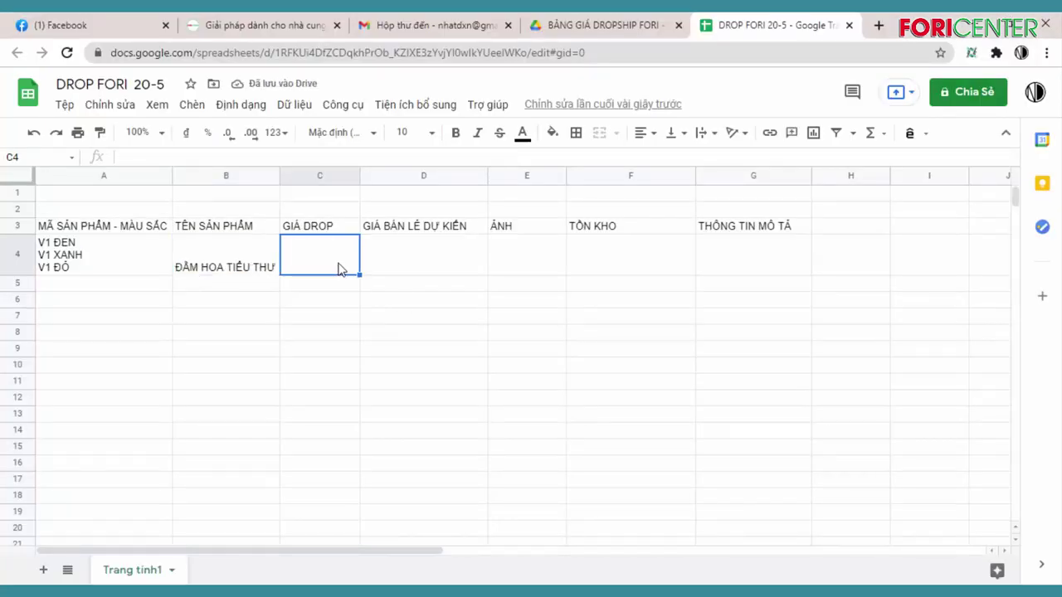
pyautogui.write('100')
pyautogui.click(322, 334)
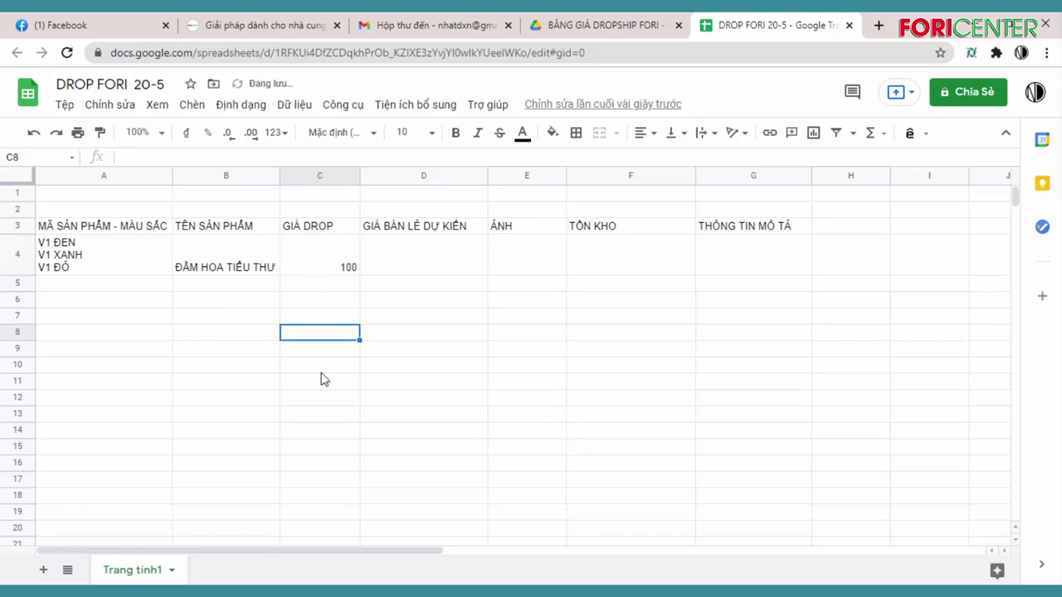
pyautogui.click(455, 250)
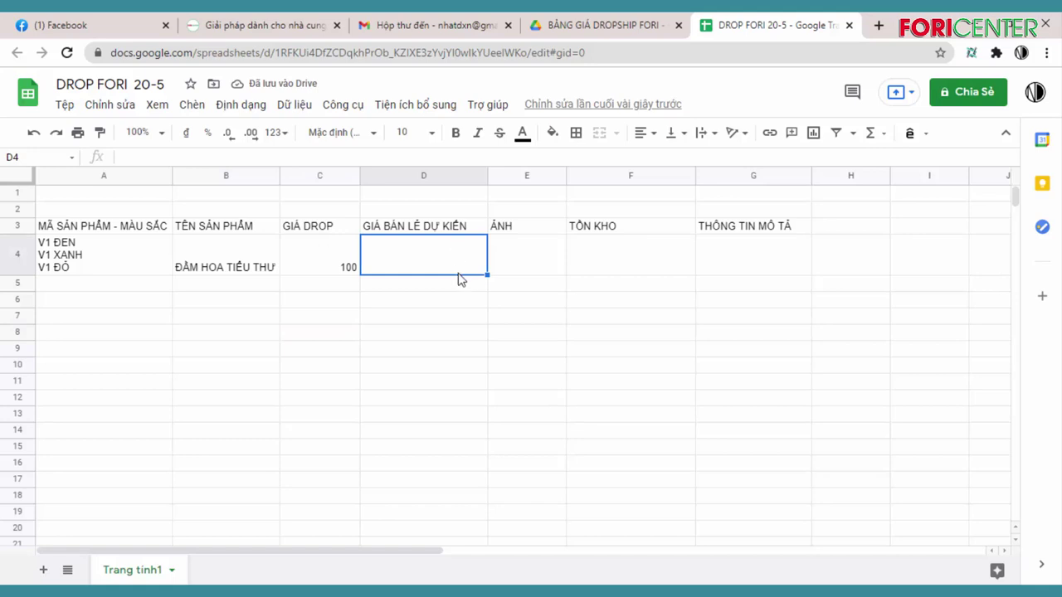
pyautogui.write('250')
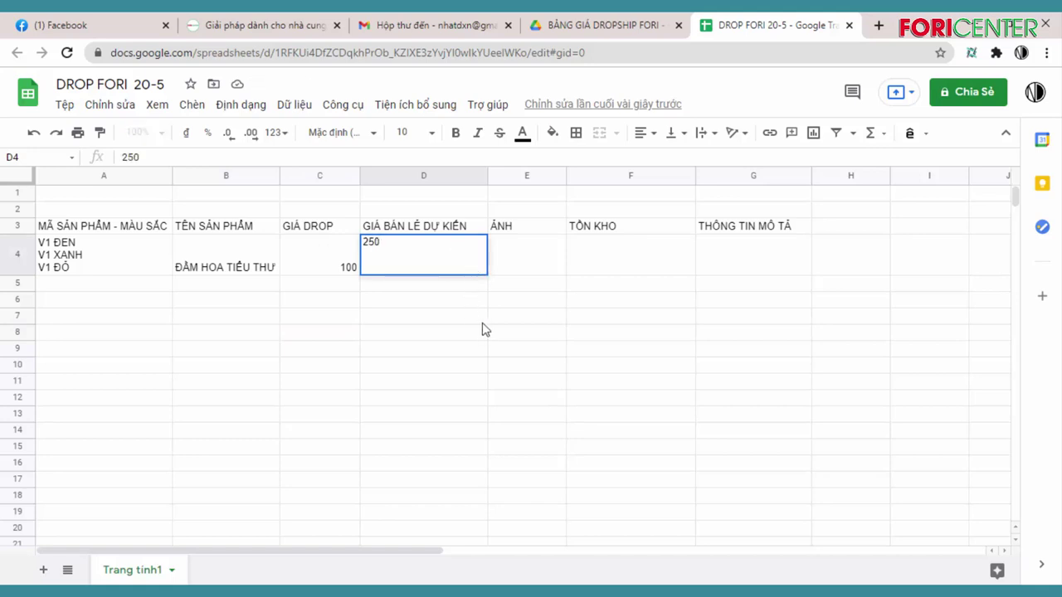
pyautogui.click(481, 320)
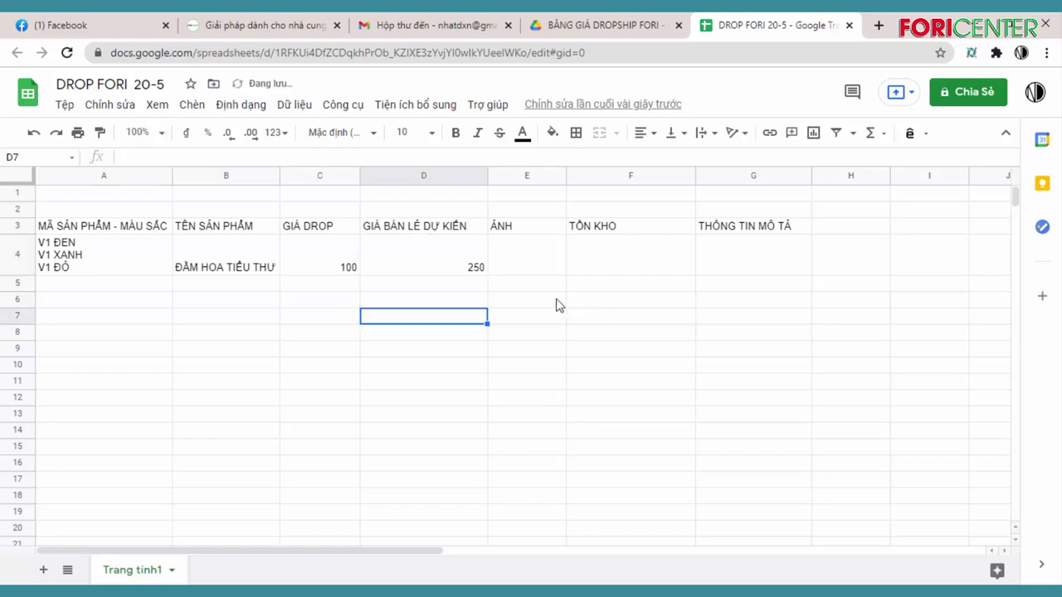
pyautogui.doubleClick(357, 266)
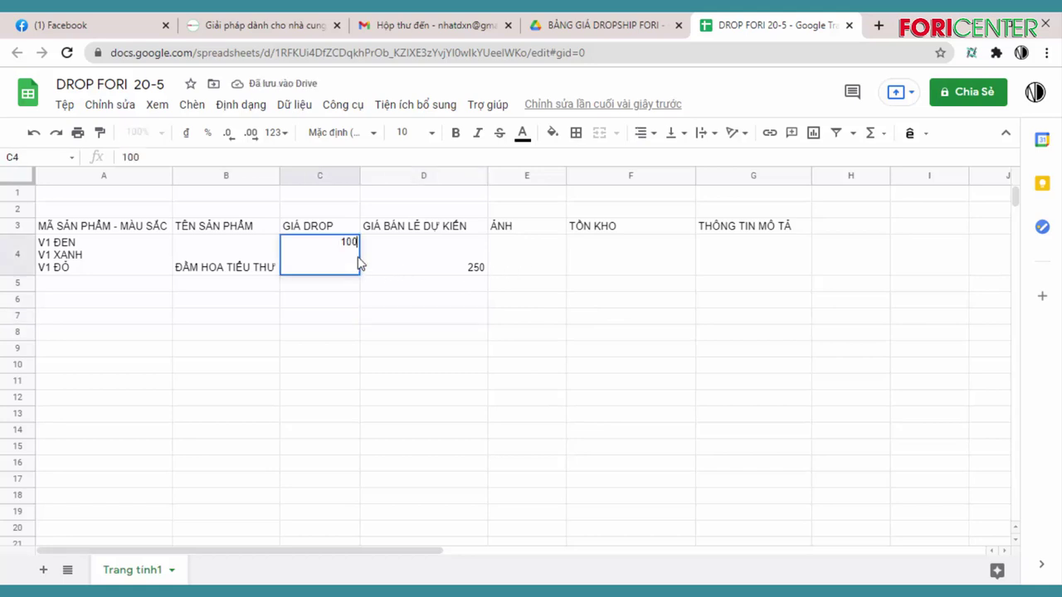
pyautogui.write('000')
pyautogui.click(479, 267)
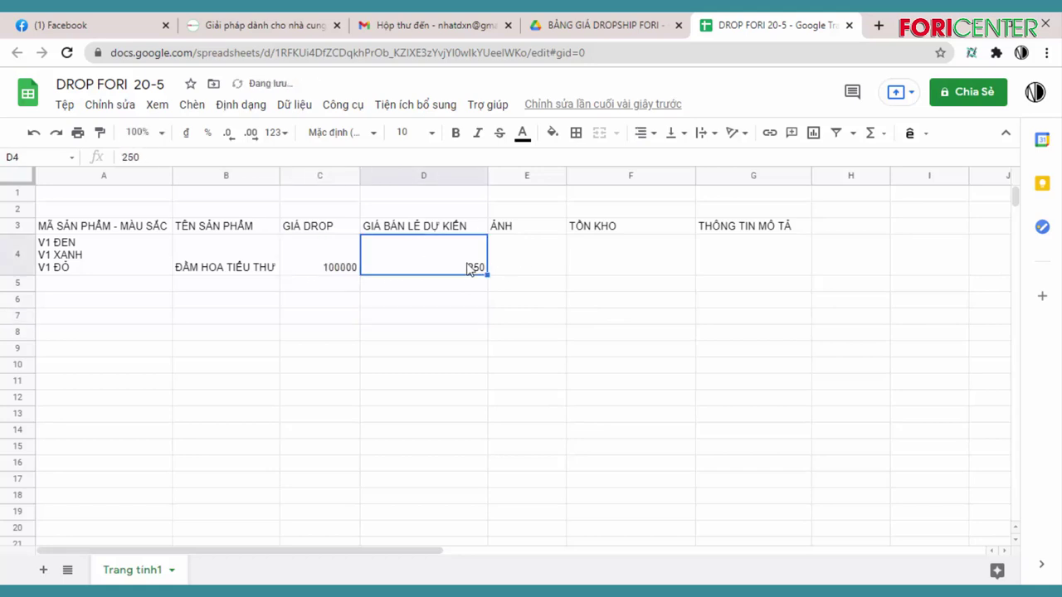
pyautogui.doubleClick(469, 268)
# Complete the expected retail price 250000 in D4 and select cell E4
pyautogui.write('000')
pyautogui.click(533, 268)
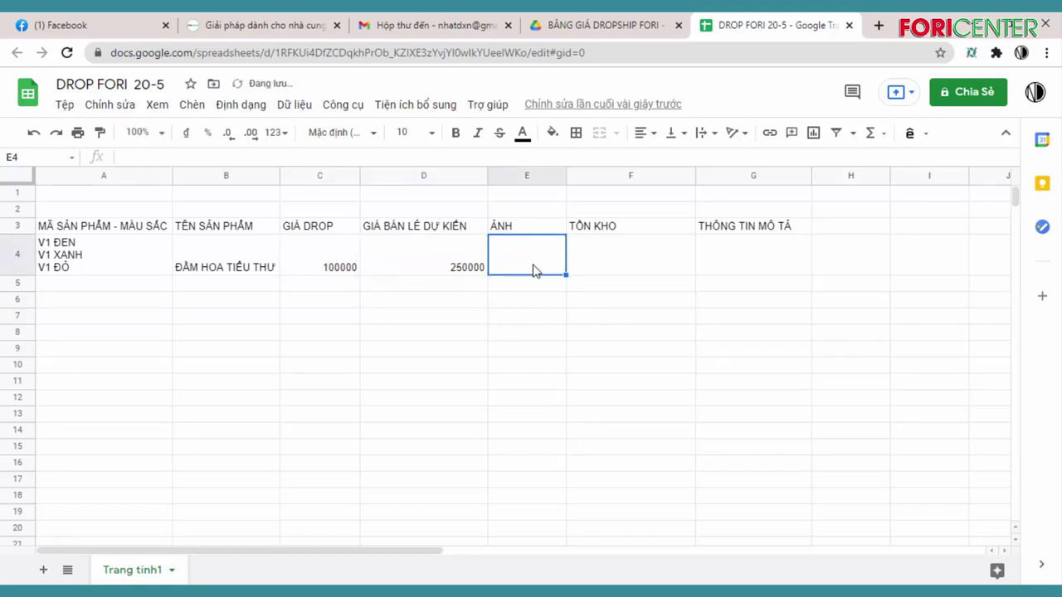
pyautogui.rightClick(534, 264)
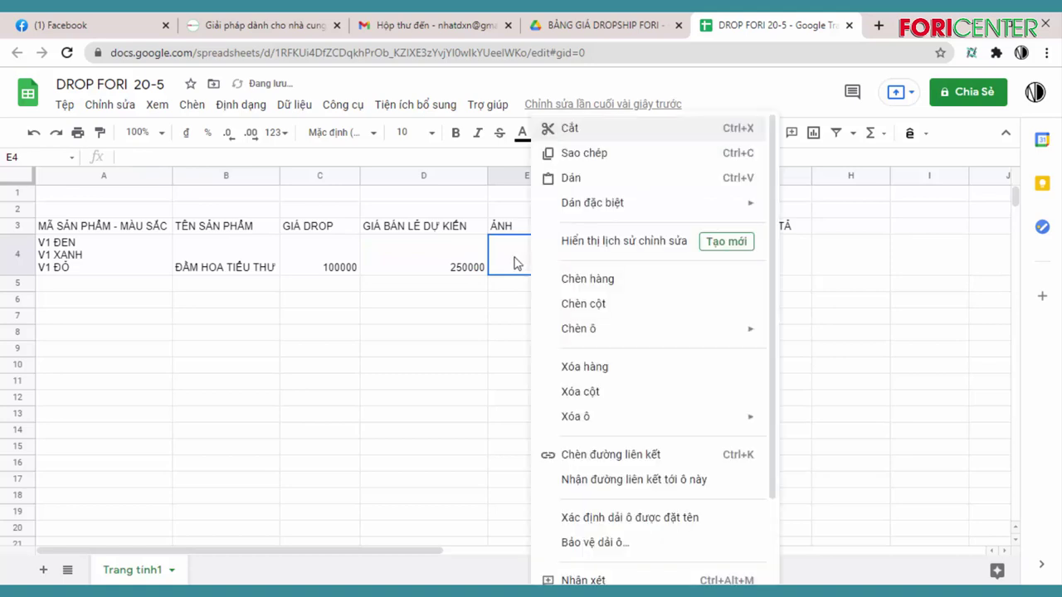
pyautogui.click(514, 264)
# Insert the first ĐẦM HOA TIỂU THƯ dress photo inside cell E4
pyautogui.click(196, 103)
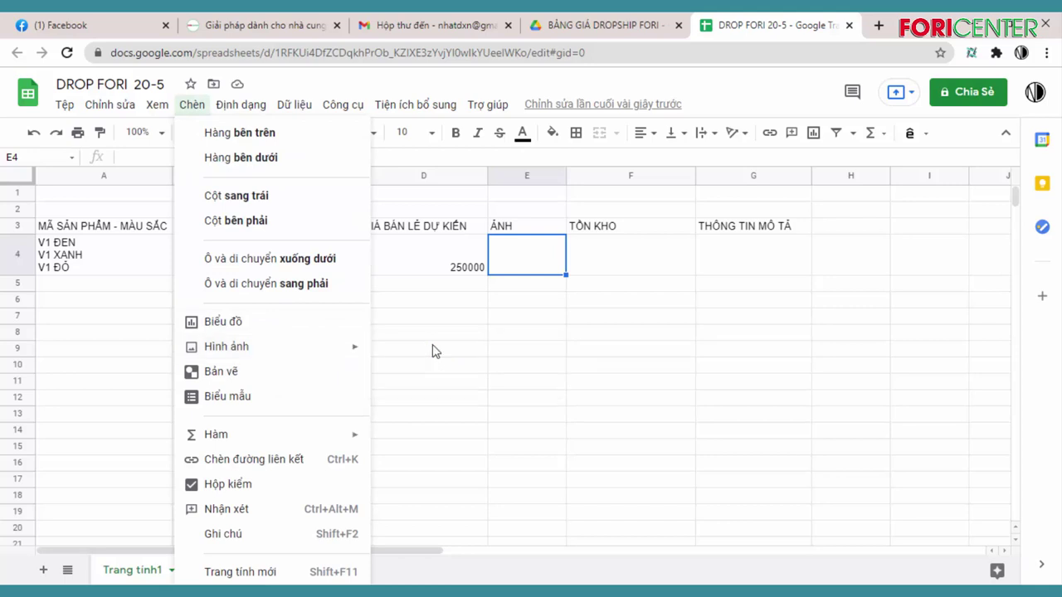
pyautogui.moveTo(340, 346)
pyautogui.click(405, 354)
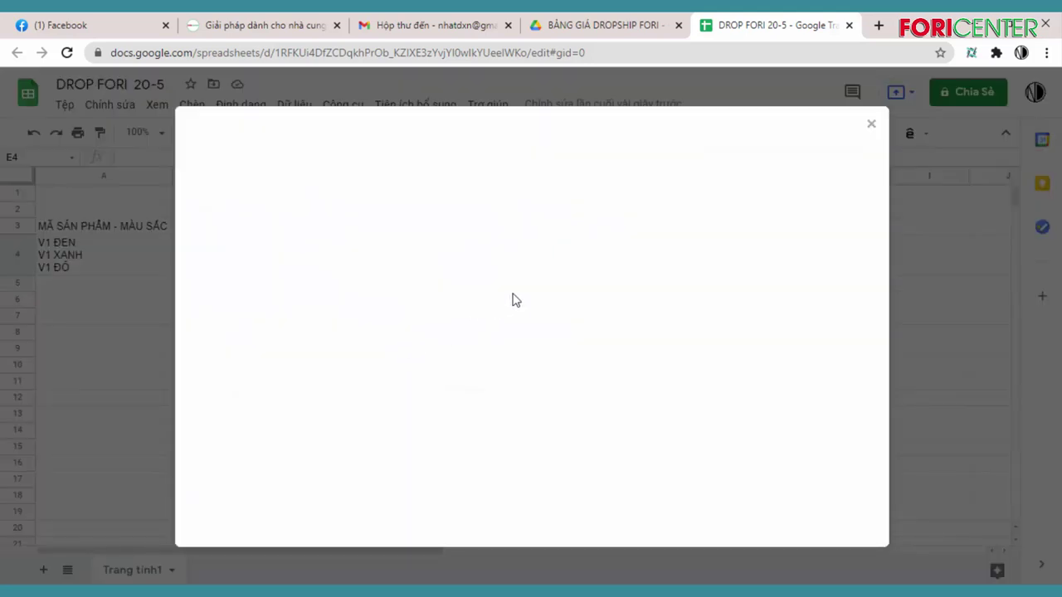
pyautogui.moveTo(347, 514)
pyautogui.click(275, 510)
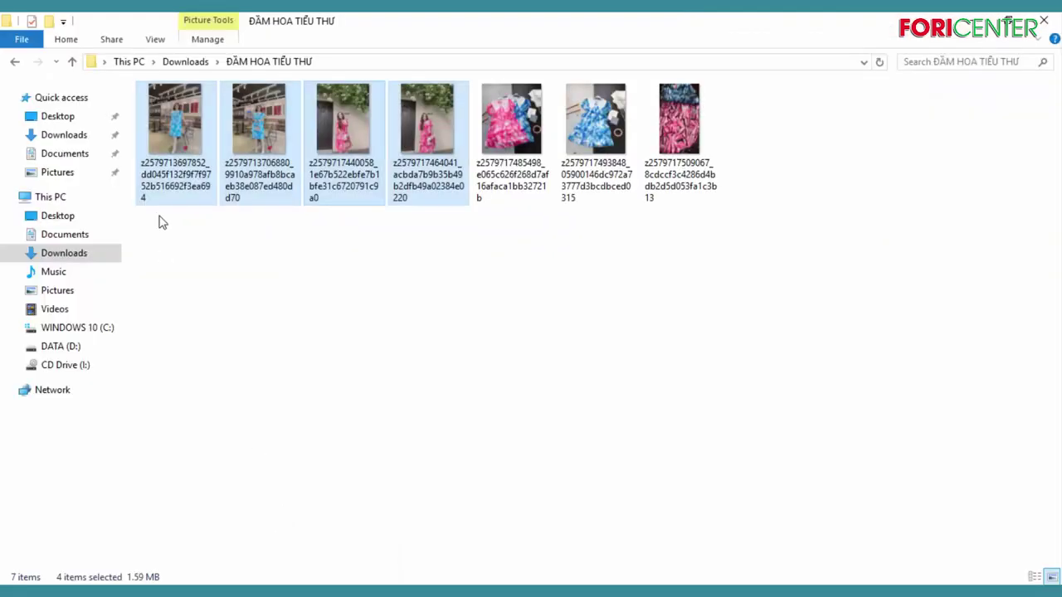
pyautogui.click(174, 130)
pyautogui.moveTo(174, 130); pyautogui.dragTo(562, 348)
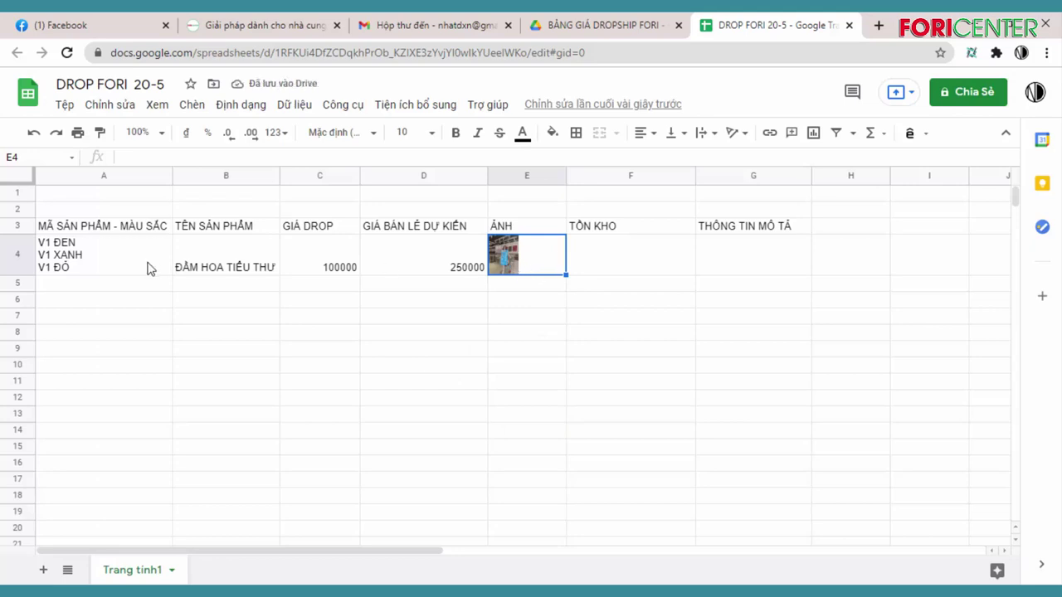
pyautogui.click(10, 275)
# Make row 4 taller to enlarge the photo and enter stock 200 in F4
pyautogui.moveTo(11, 277); pyautogui.dragTo(12, 362)
pyautogui.click(553, 329)
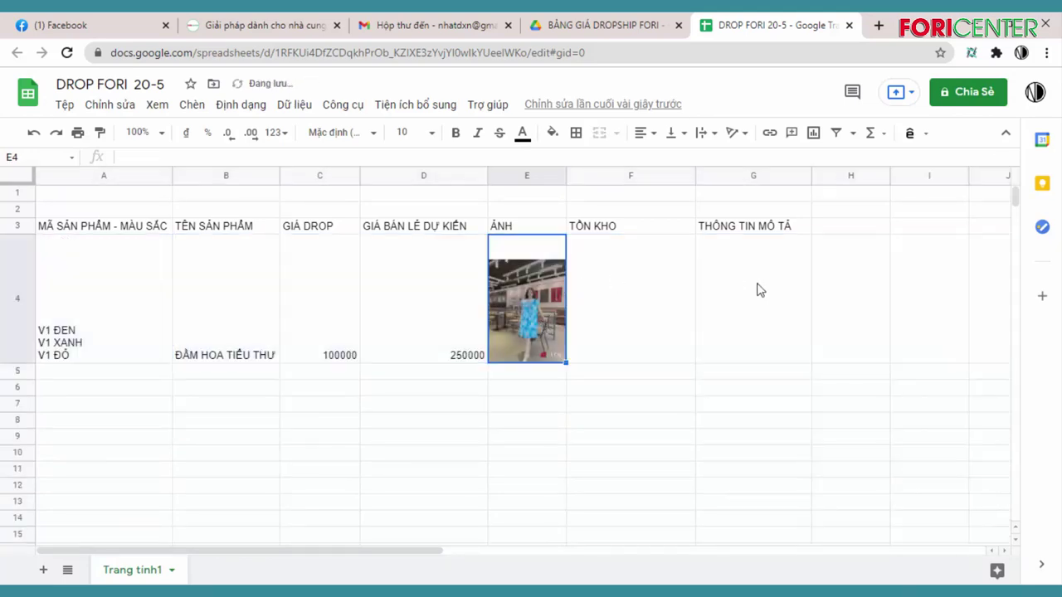
pyautogui.click(624, 306)
pyautogui.write('200')
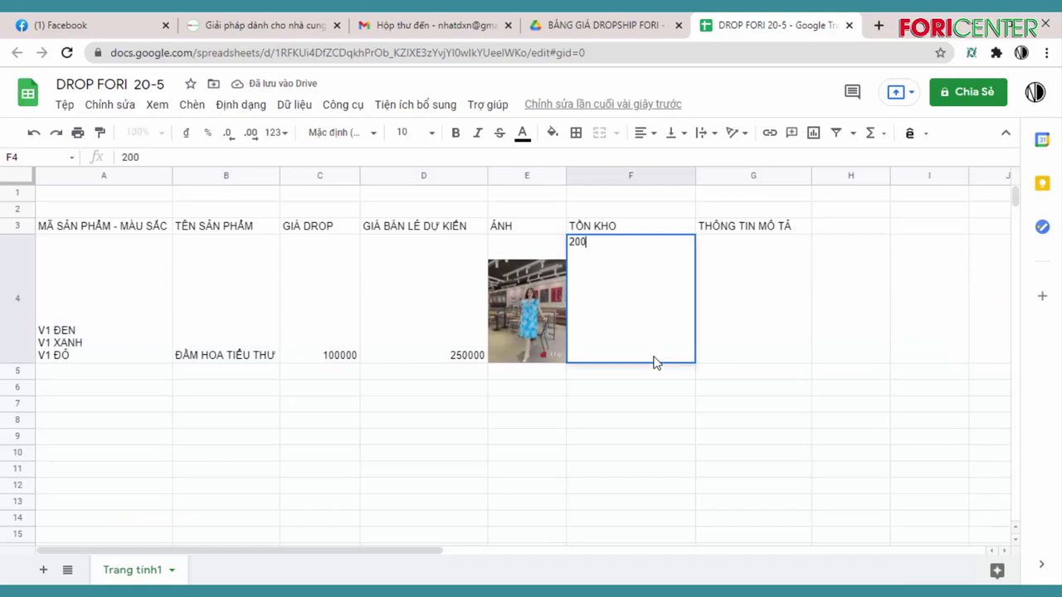
pyautogui.click(780, 328)
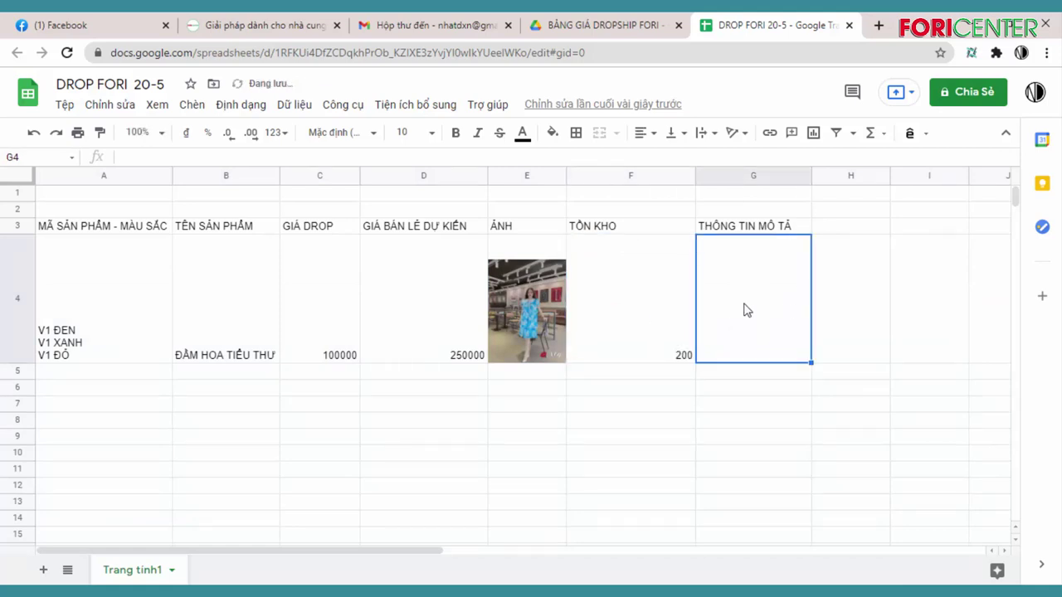
# Write a two-line description in G4: CHẤT LIỆU and LỢI ÍCH
pyautogui.write('CHA')
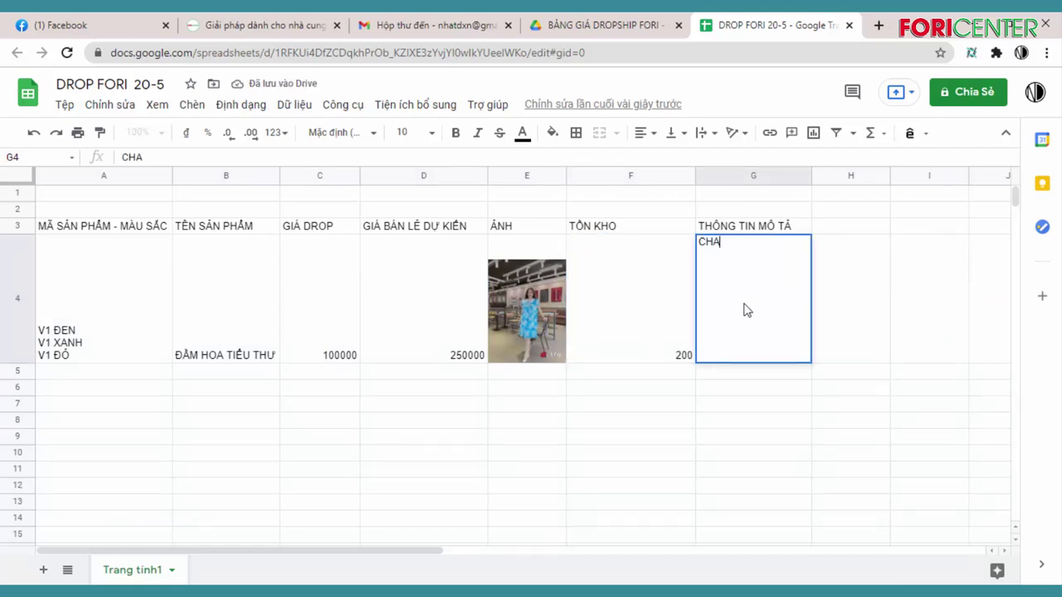
pyautogui.write('AST')
pyautogui.write(' LIEEUJ')
pyautogui.press('Return')
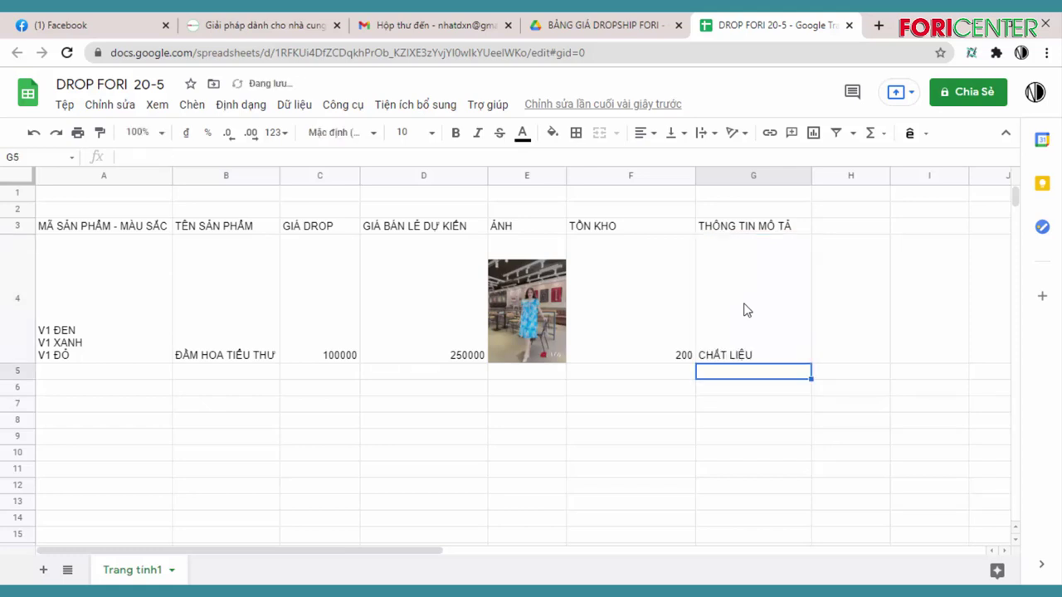
pyautogui.click(742, 308)
pyautogui.doubleClick(753, 306)
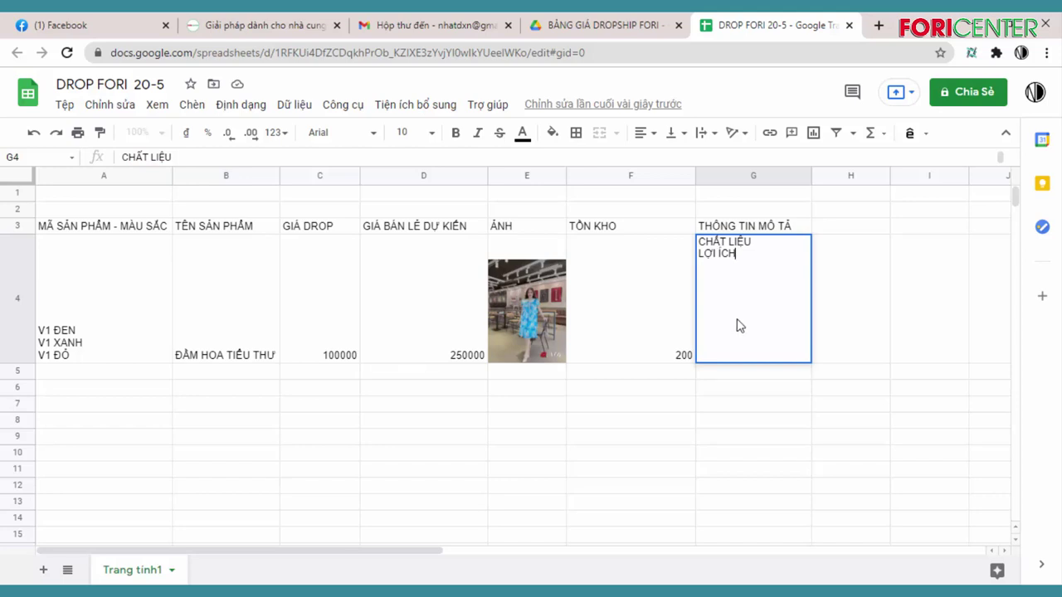
pyautogui.click(891, 293)
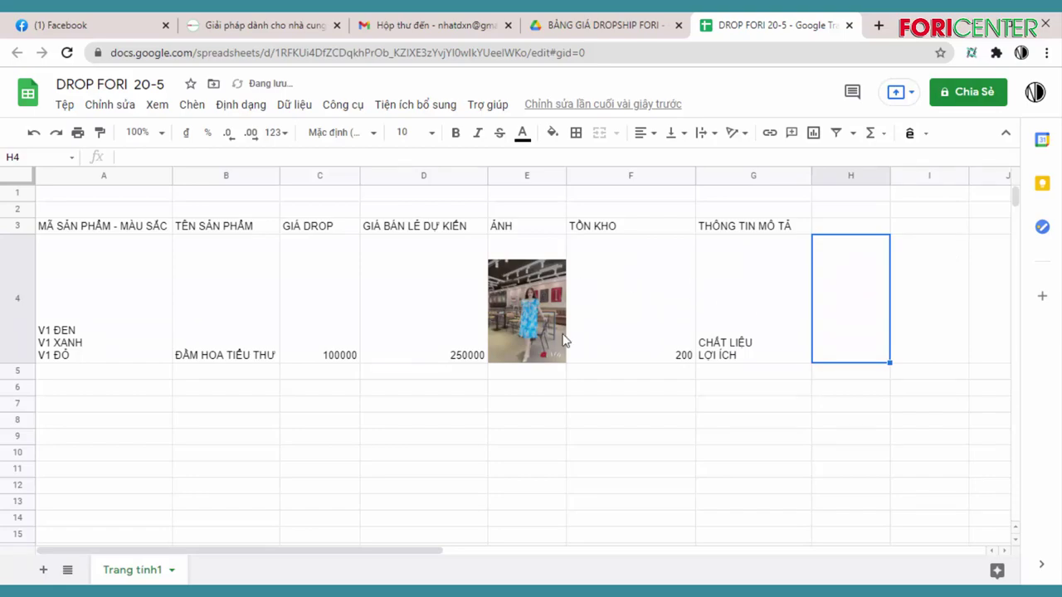
# In Zalo, search 'TT' and open the TT1. THỜI TRANG DROPSHIP FORI group chat
pyautogui.hotkey('alt', 'Tab')
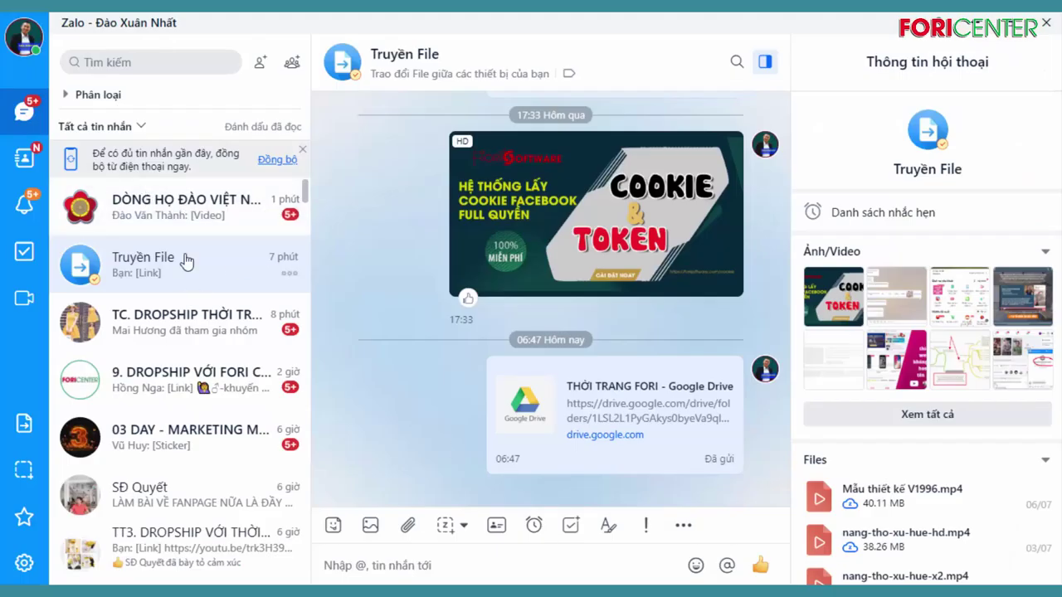
pyautogui.click(158, 62)
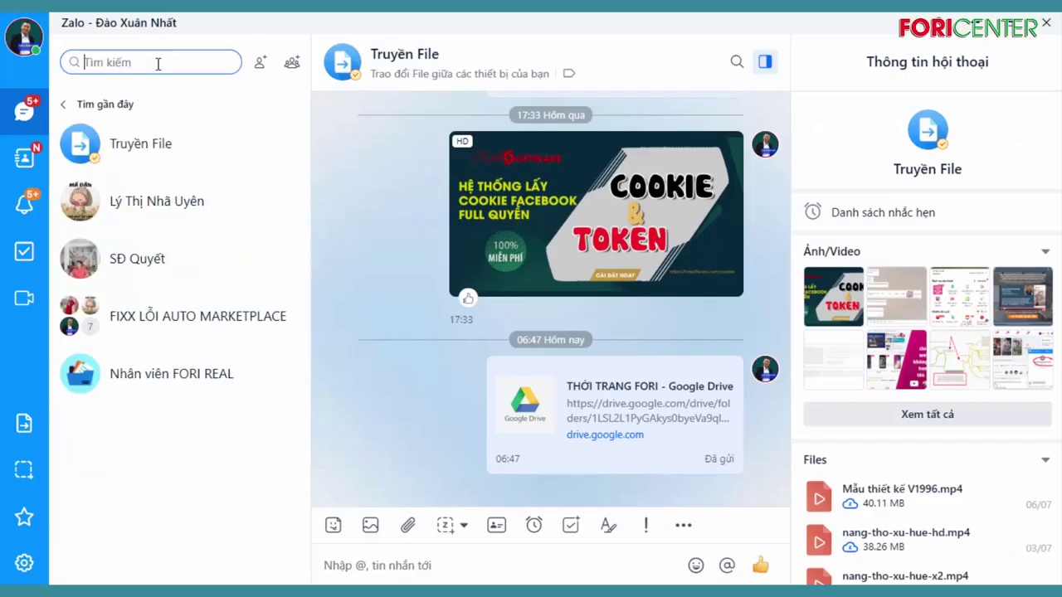
pyautogui.write('TT')
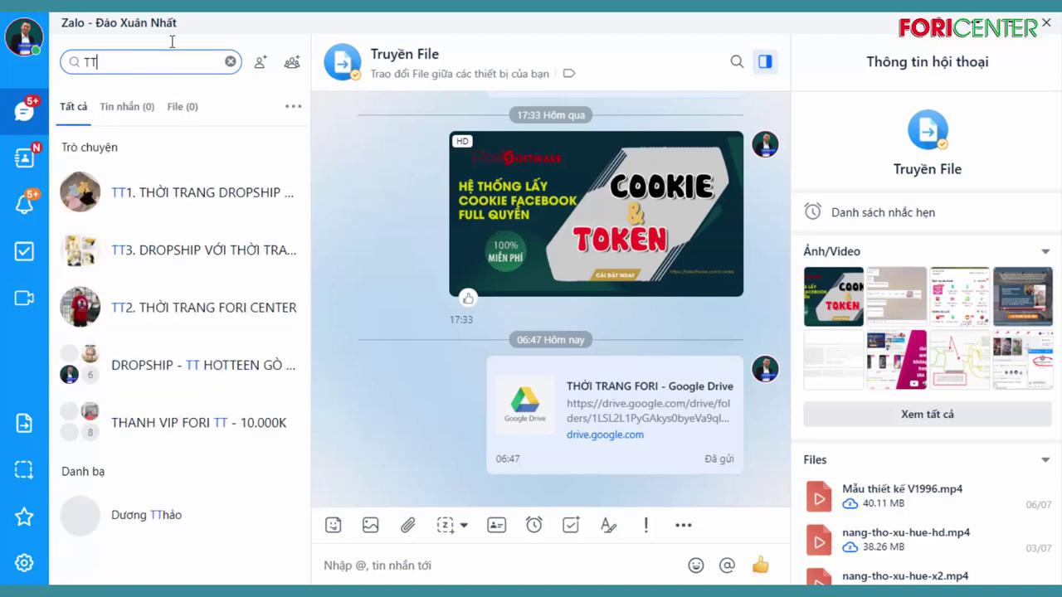
pyautogui.click(154, 186)
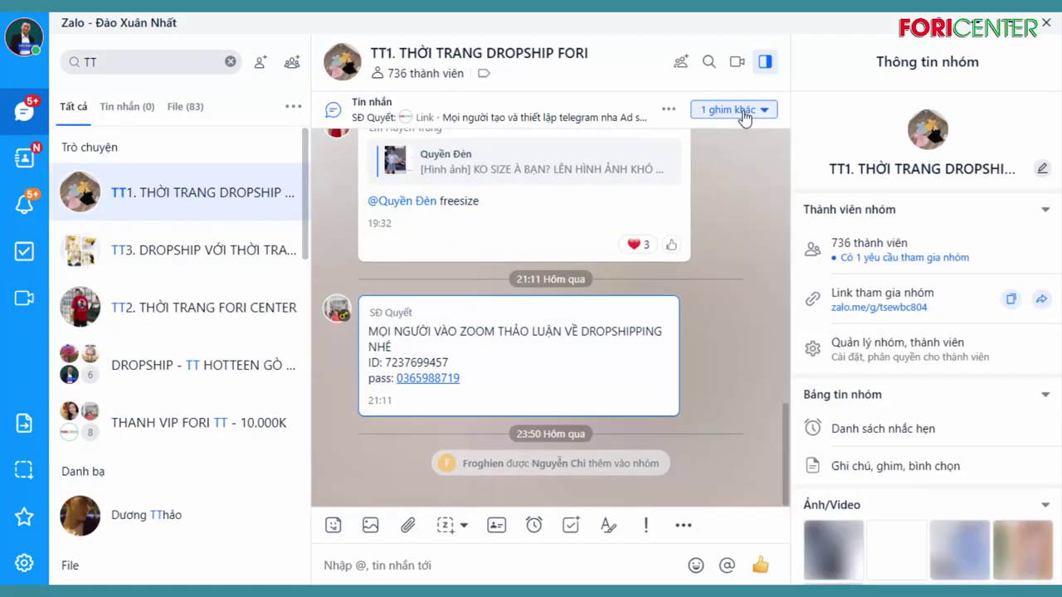
# Open the group's pinned message and follow its dropshipping Google Drive folder link
pyautogui.click(741, 108)
pyautogui.click(576, 171)
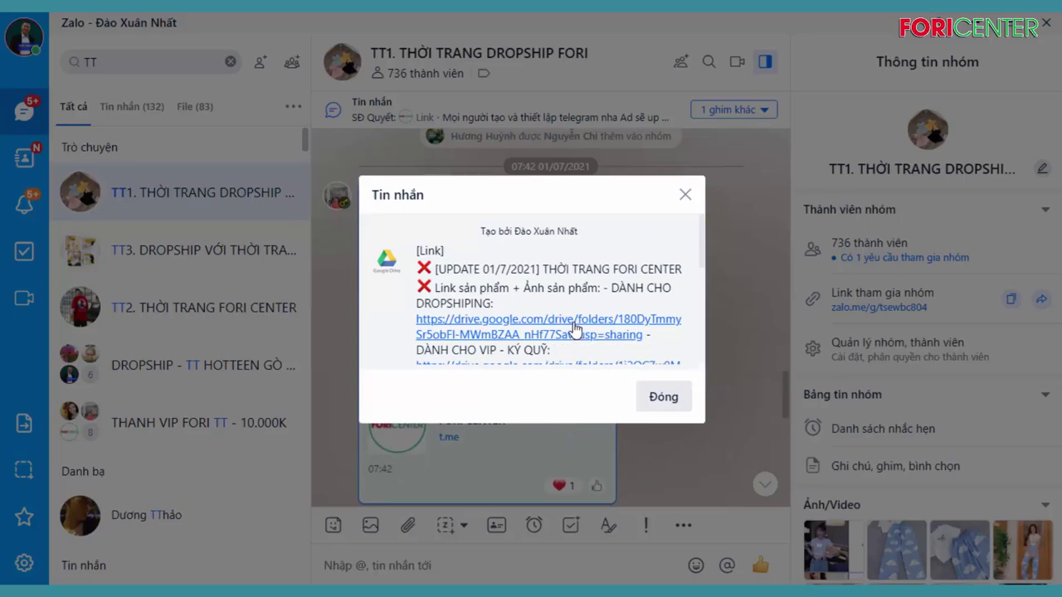
pyautogui.click(580, 328)
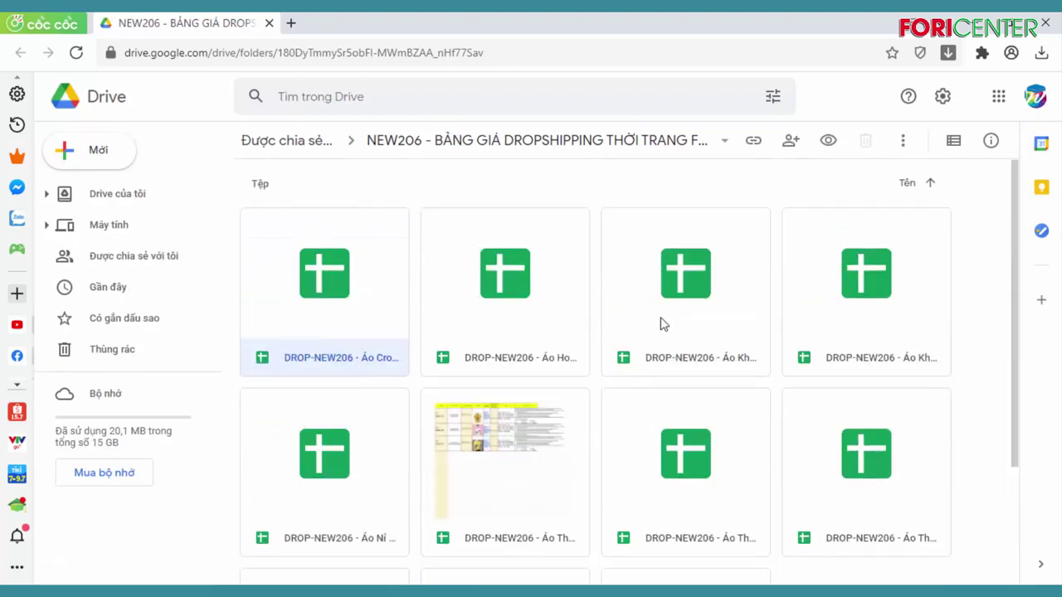
# Open the DROP-NEW206 Áo Croptop Nữ NPQ sheet and inspect its colours, variant codes and prices
pyautogui.doubleClick(330, 294)
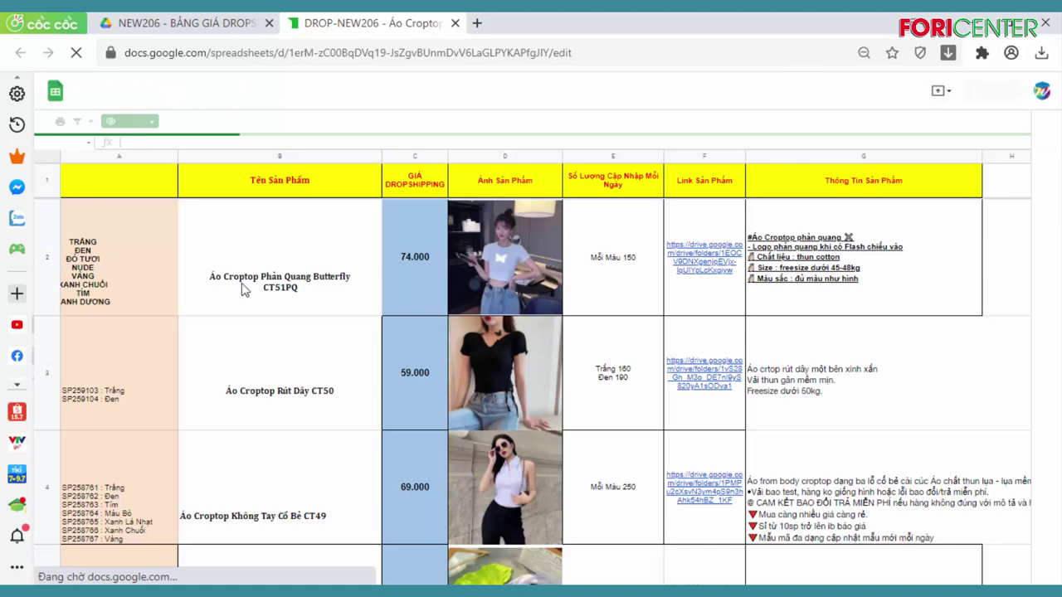
pyautogui.click(118, 264)
pyautogui.click(100, 380)
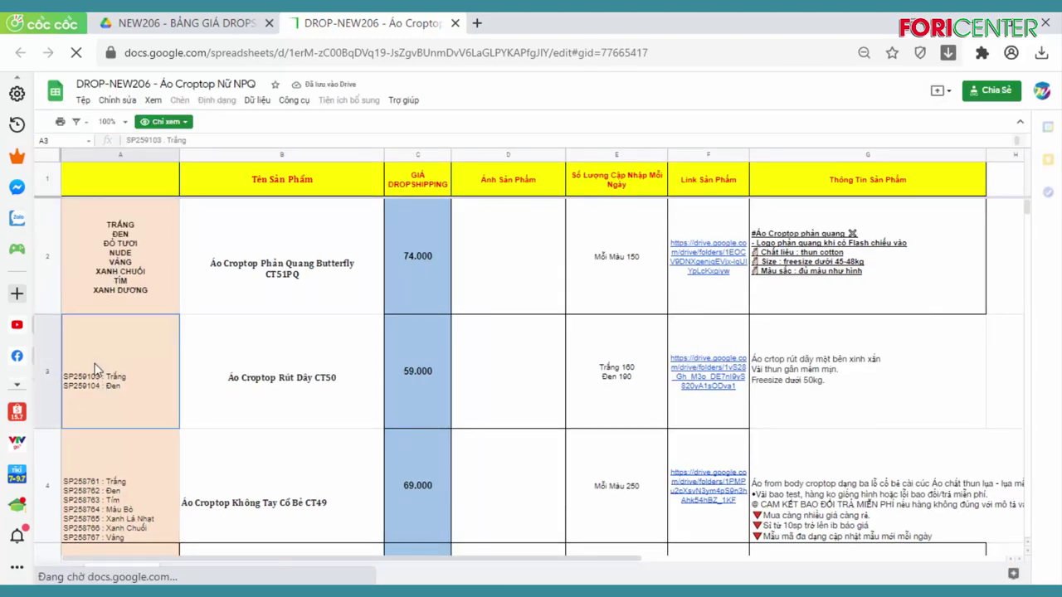
pyautogui.click(352, 238)
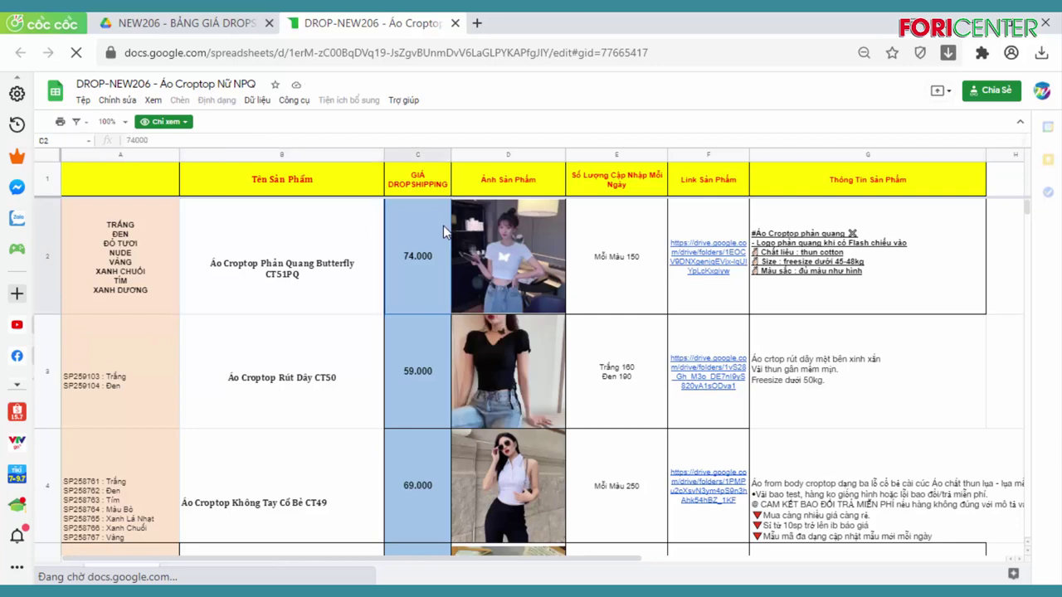
# Check its photo, daily stock and product link columns, then return to DROP FORI 20-5
pyautogui.click(539, 187)
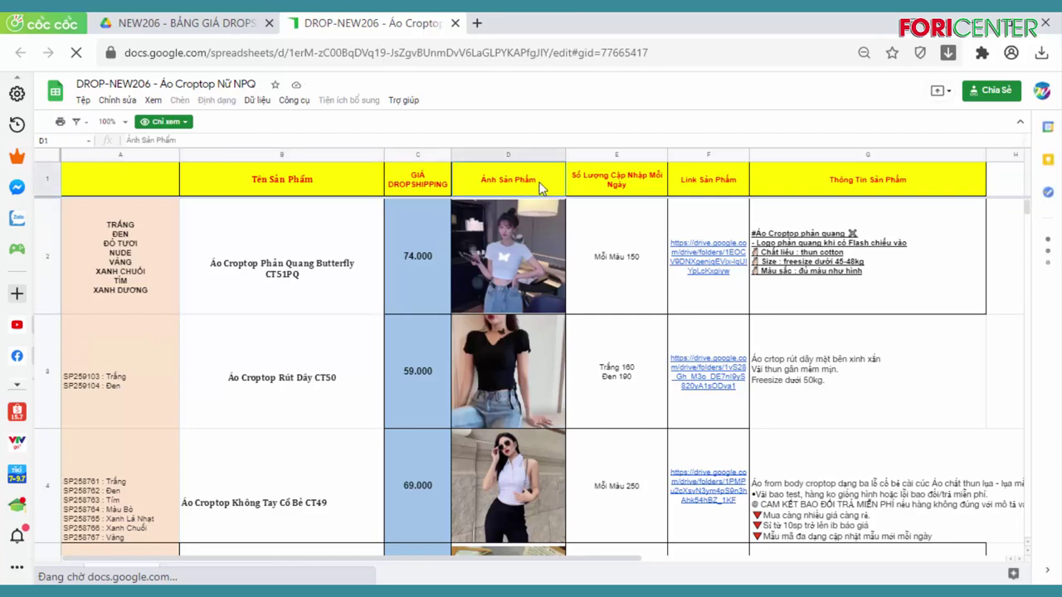
pyautogui.click(662, 186)
pyautogui.click(718, 181)
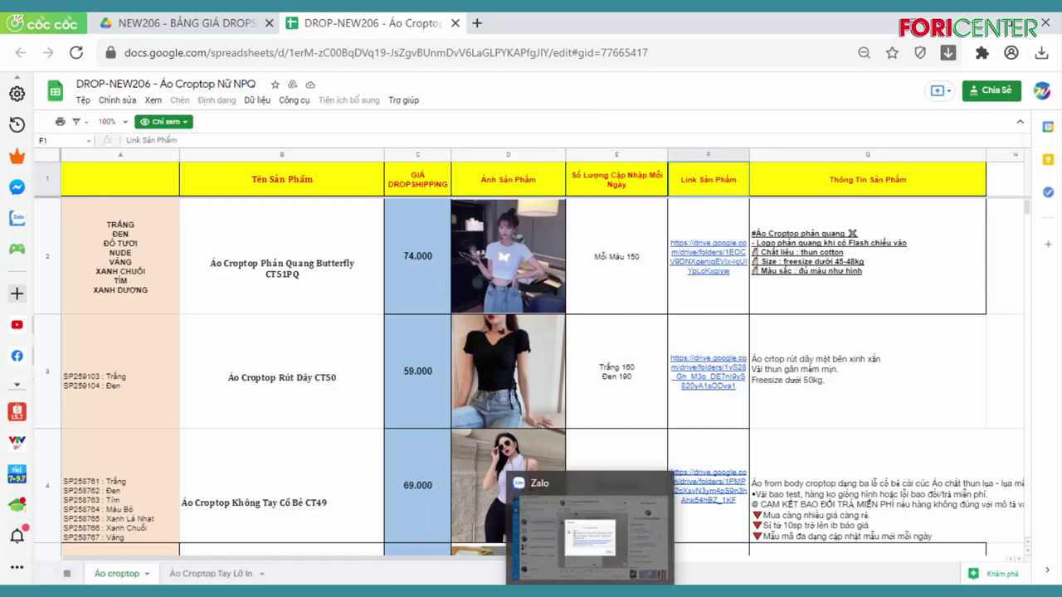
pyautogui.click(670, 537)
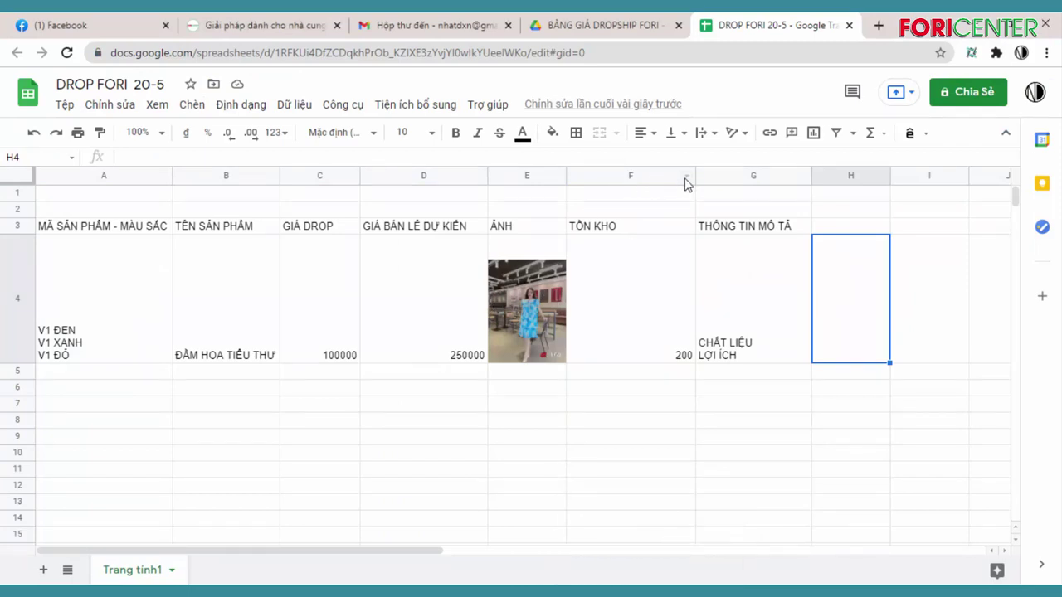
# Insert a column left of THÔNG TIN MÔ TẢ and title G3 'LINK ẢNH'
pyautogui.click(754, 175)
pyautogui.rightClick(759, 177)
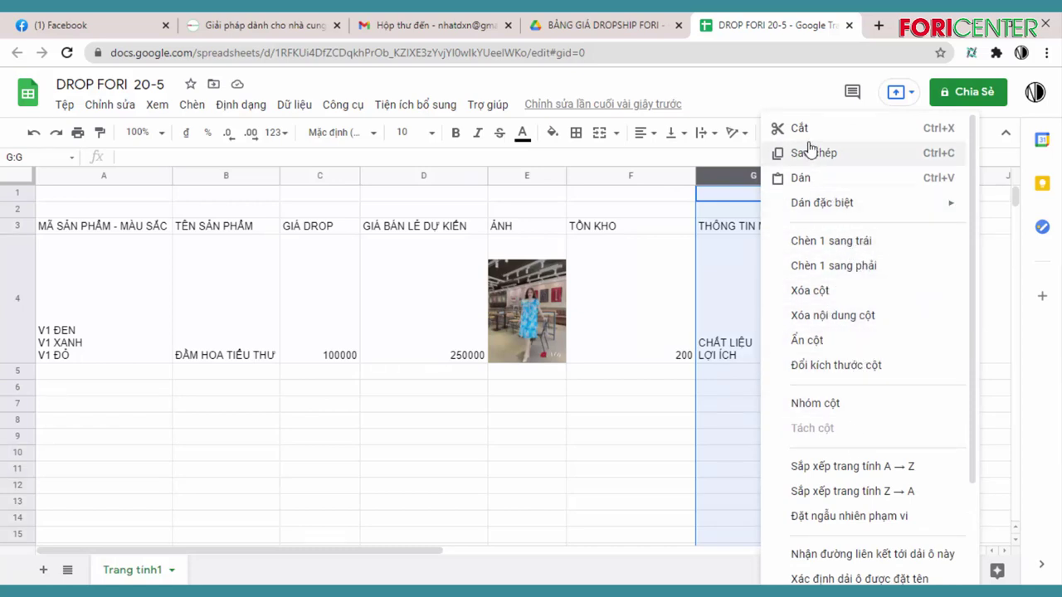
pyautogui.click(867, 250)
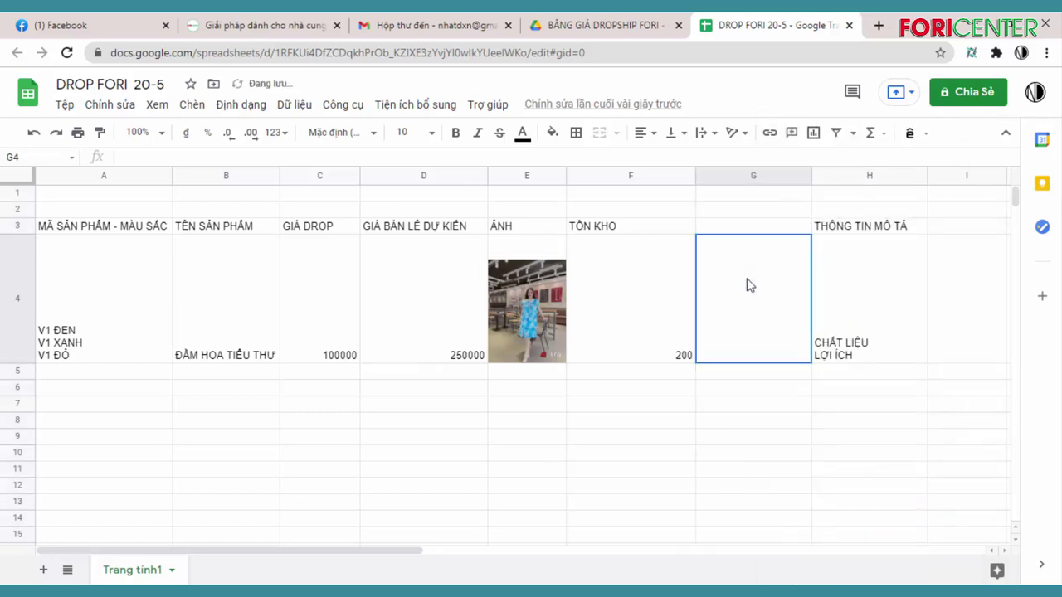
pyautogui.click(755, 232)
pyautogui.write('LI')
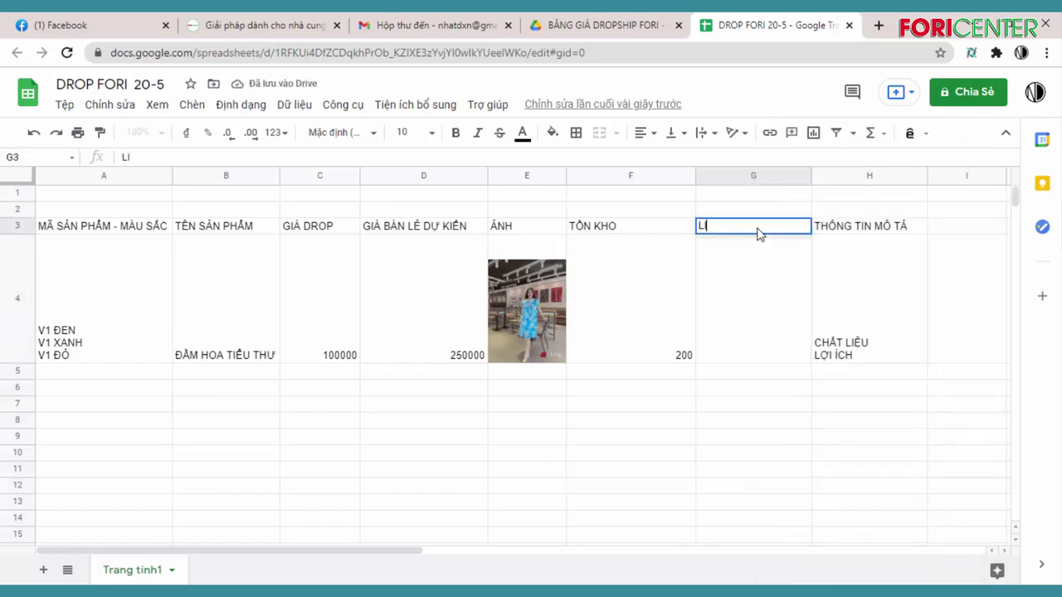
pyautogui.write('NK ẢNH')
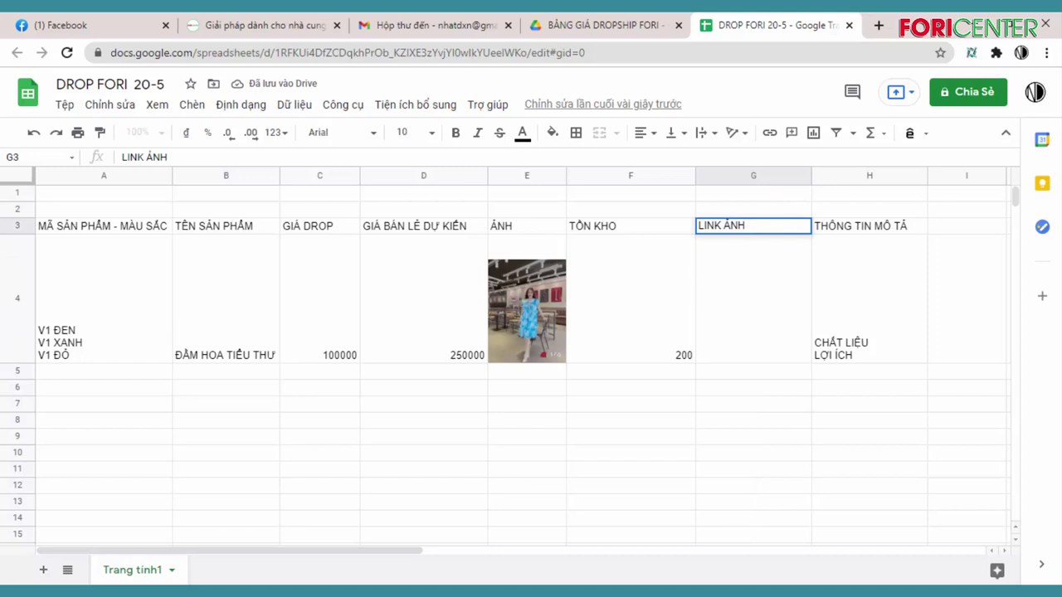
pyautogui.click(782, 407)
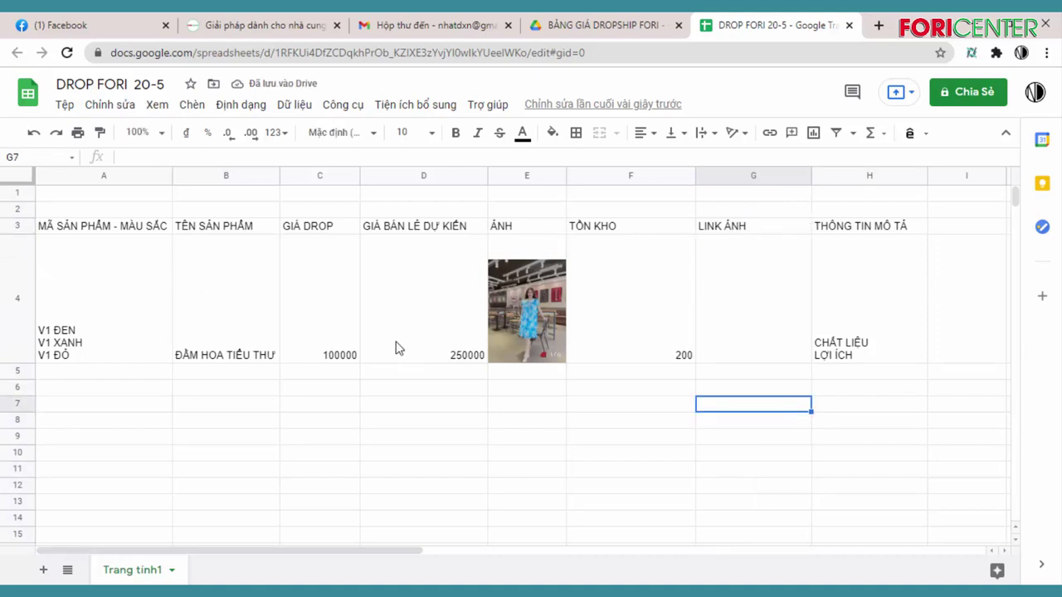
# In Google Drive, open THỜI TRANG FORI › TÊN SẢN PHẨM A
pyautogui.click(749, 313)
pyautogui.click(608, 26)
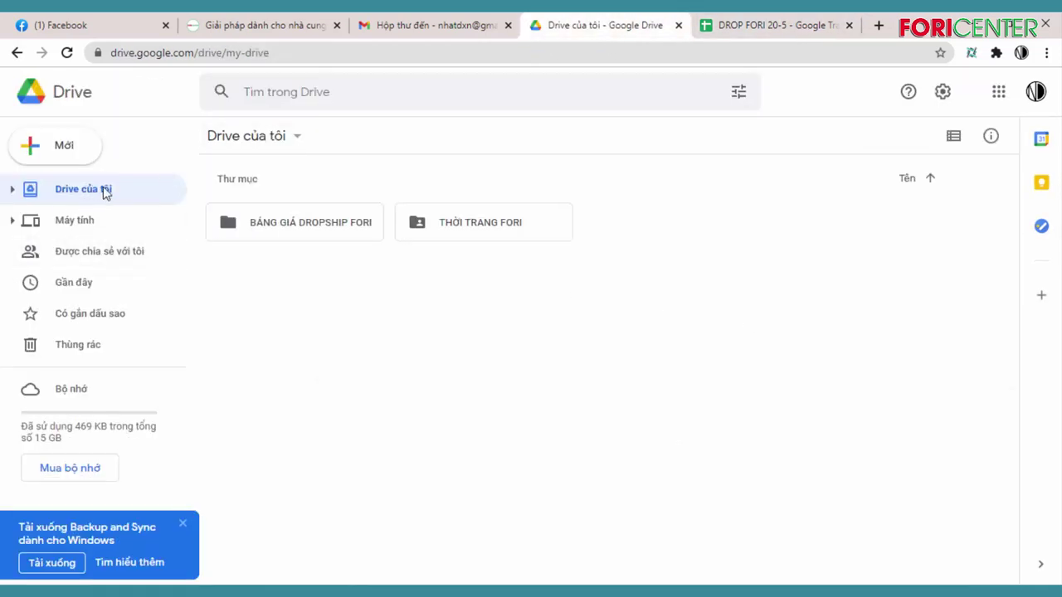
pyautogui.doubleClick(548, 231)
pyautogui.click(321, 230)
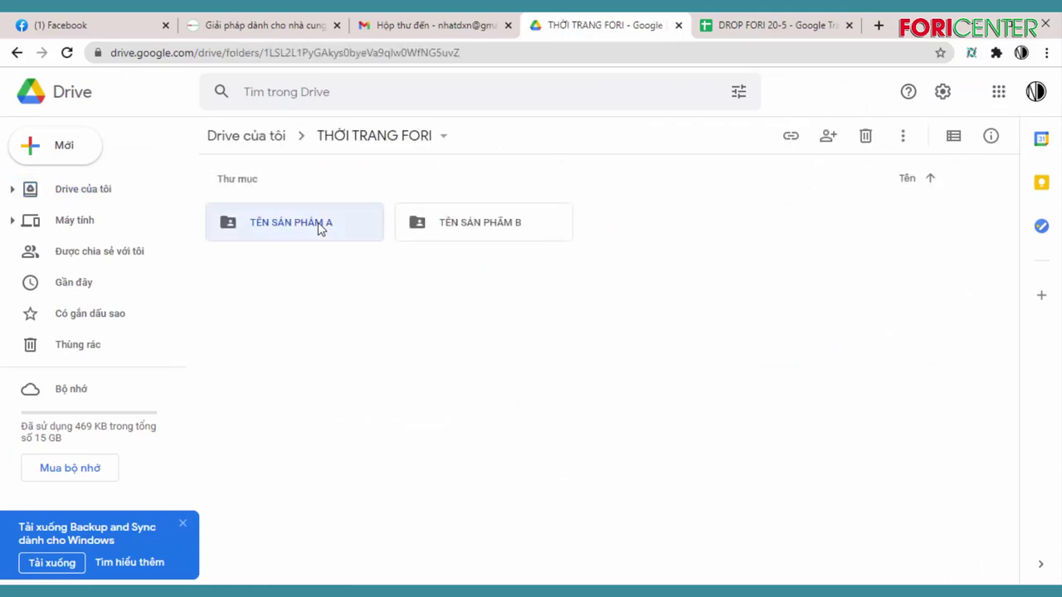
pyautogui.rightClick(321, 230)
pyautogui.click(285, 221)
pyautogui.doubleClick(285, 221)
# Copy the share link for the TÊN SP A1 folder and return to the DROP FORI 20-5 sheet
pyautogui.click(317, 222)
pyautogui.rightClick(317, 222)
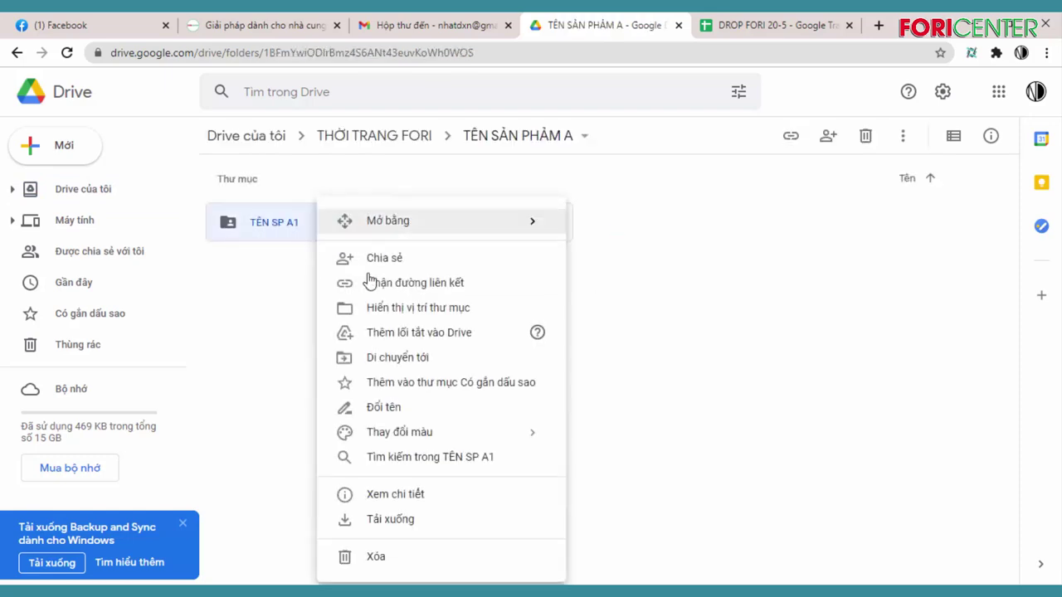
pyautogui.click(450, 285)
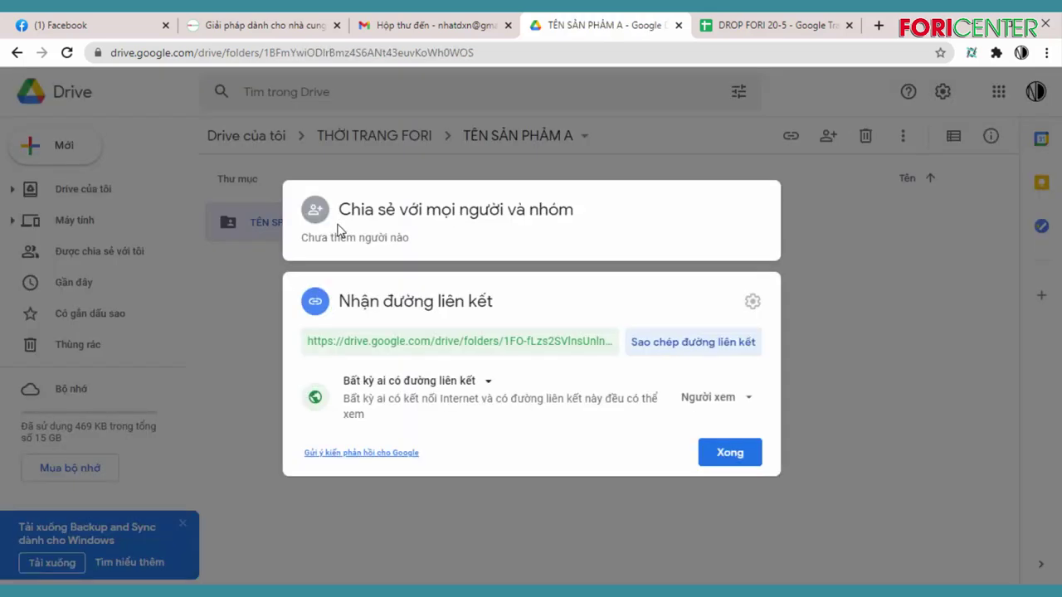
pyautogui.click(703, 345)
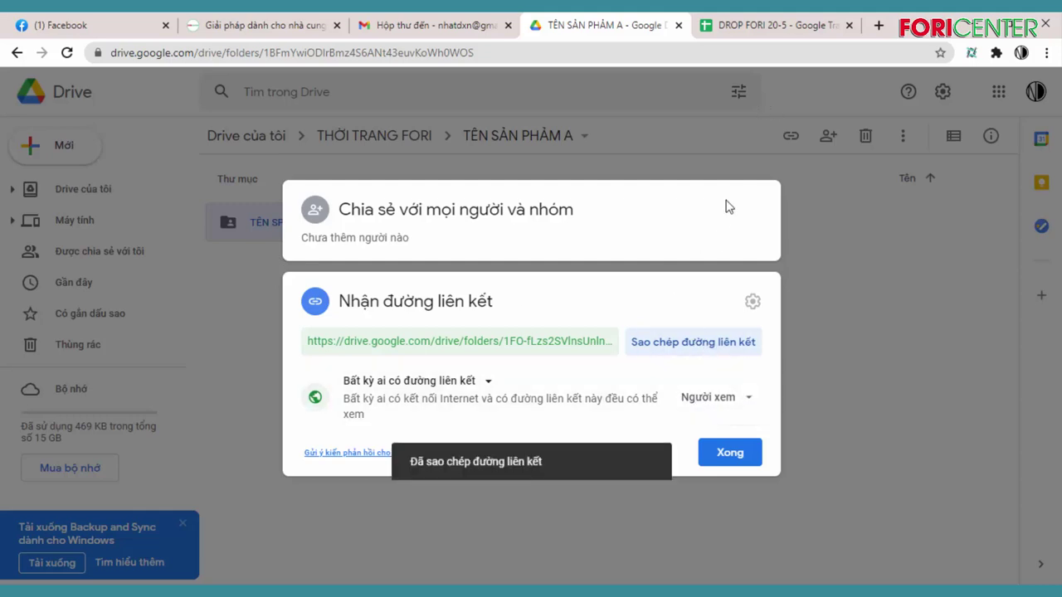
pyautogui.click(759, 26)
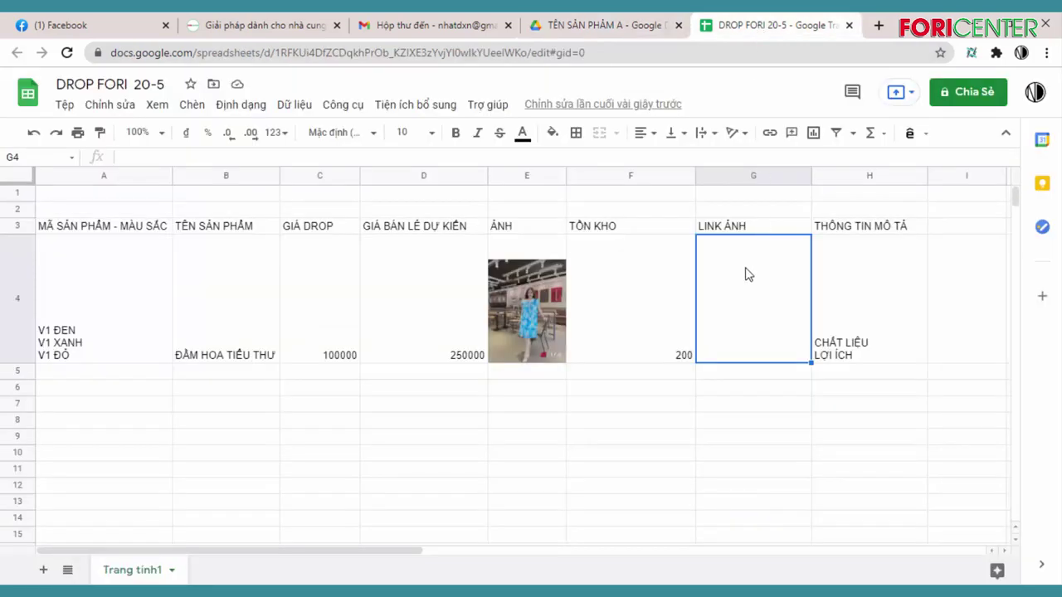
# Paste the TÊN SP A1 folder link into G4 and verify it opens the four product photos
pyautogui.click(764, 405)
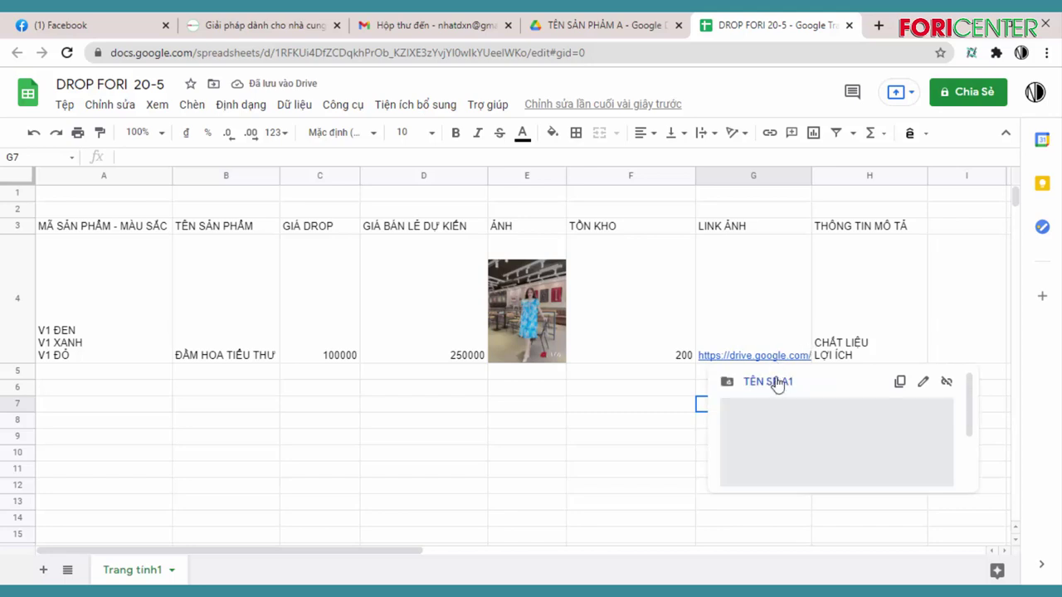
pyautogui.click(789, 392)
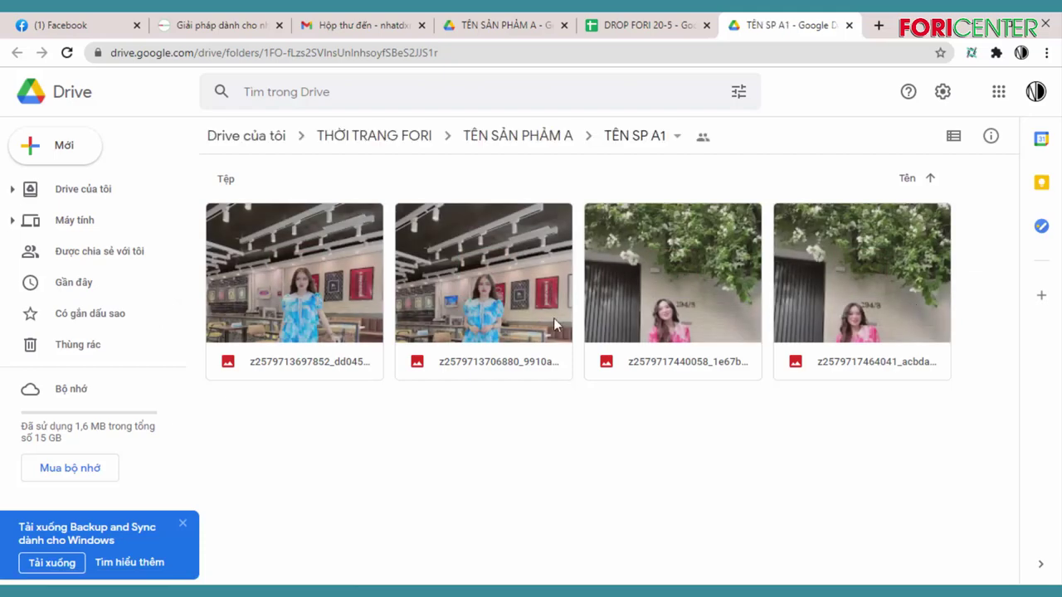
pyautogui.click(848, 25)
# Review row 4's ĐẦM HOA TIỂU THƯ entry: colour codes, prices 100000/250000, stock 200, description
pyautogui.click(655, 389)
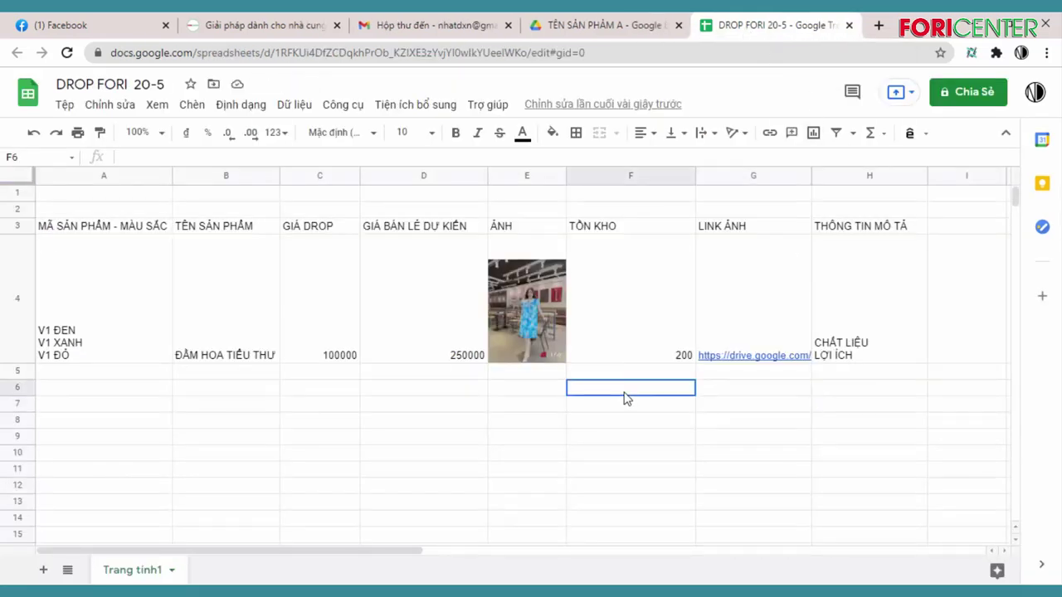
pyautogui.click(104, 327)
pyautogui.click(230, 309)
pyautogui.click(324, 302)
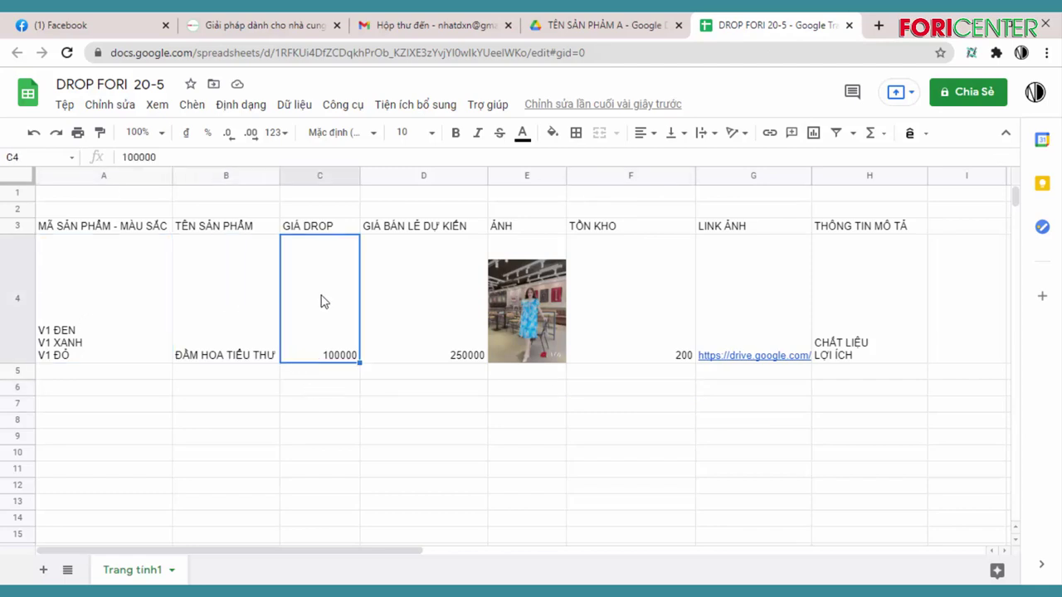
pyautogui.click(445, 301)
pyautogui.click(912, 296)
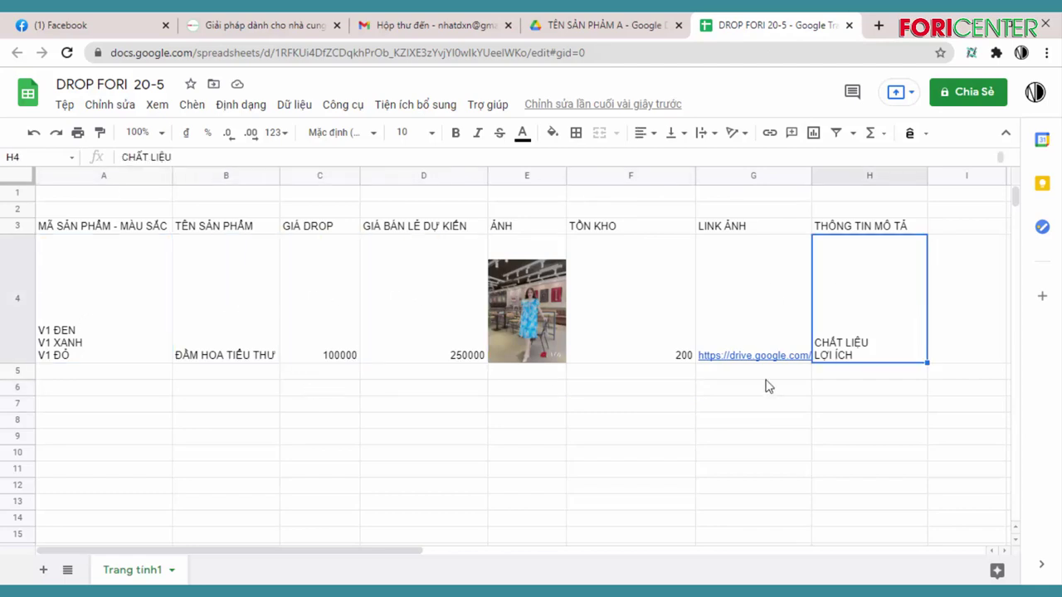
pyautogui.click(602, 340)
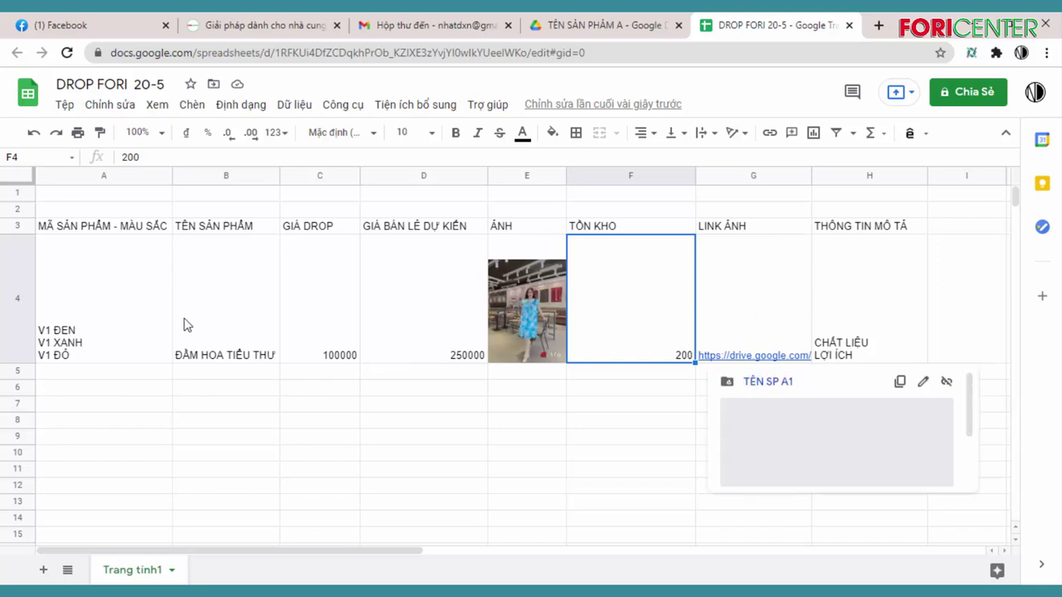
pyautogui.click(429, 309)
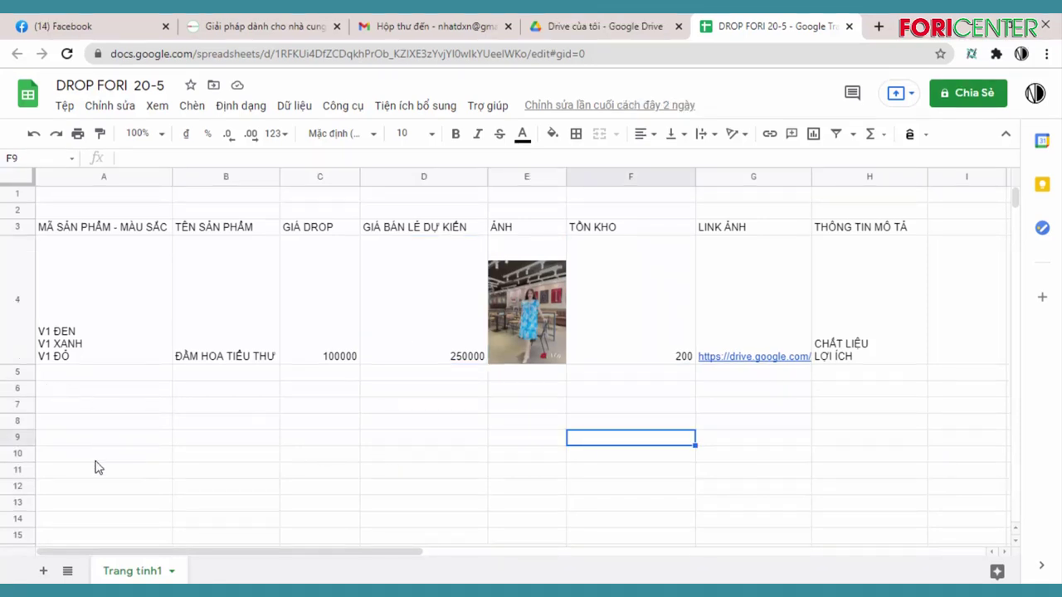
pyautogui.click(133, 374)
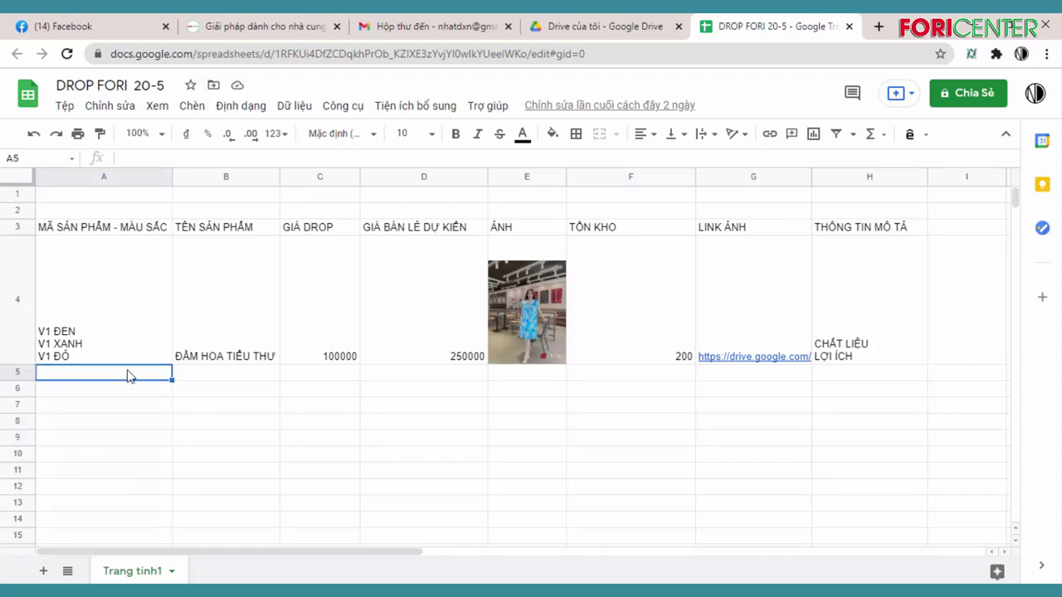
pyautogui.click(212, 379)
pyautogui.click(117, 390)
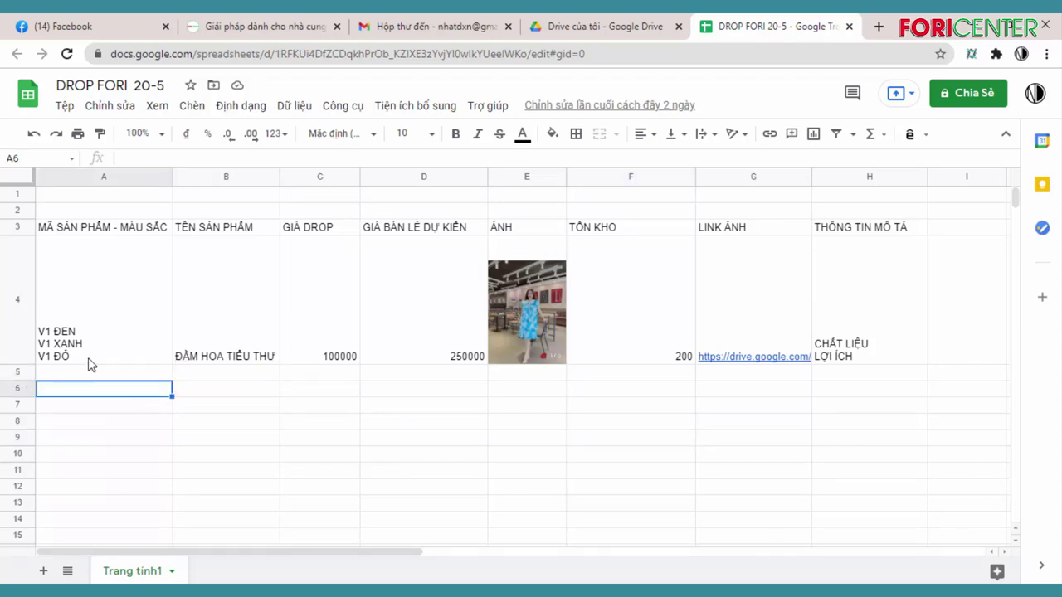
# Rename the first sheet tab from 'Trang tính 1' to VÁY
pyautogui.doubleClick(154, 572)
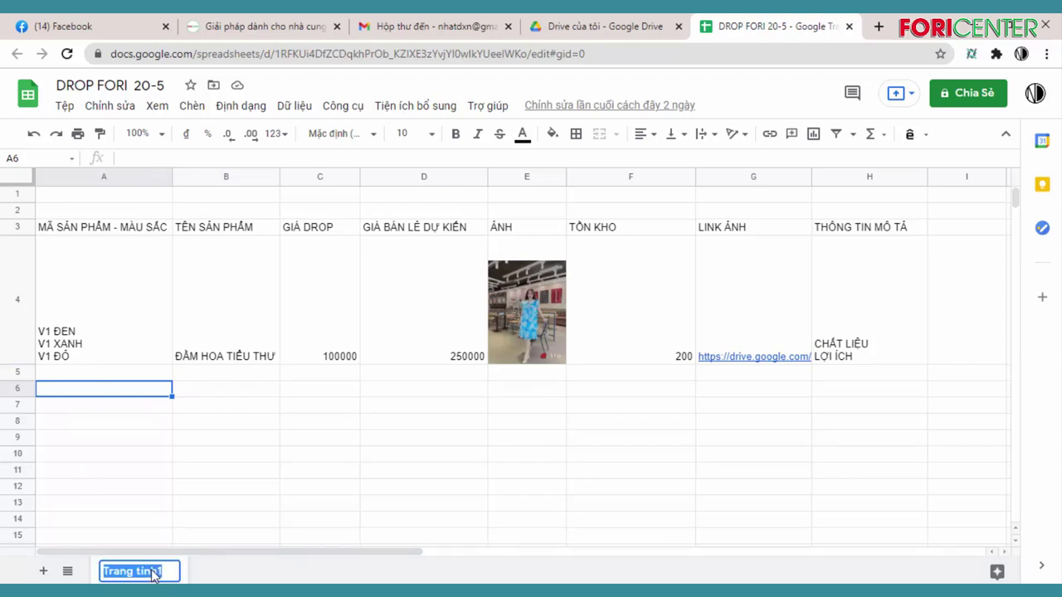
pyautogui.write('SẢN ')
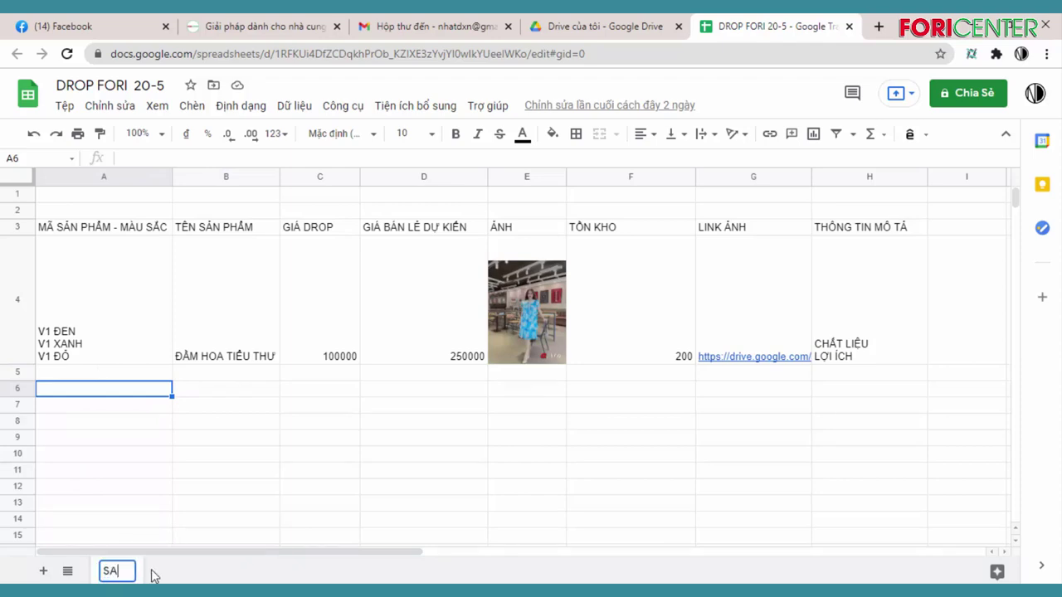
pyautogui.write('PHẨM')
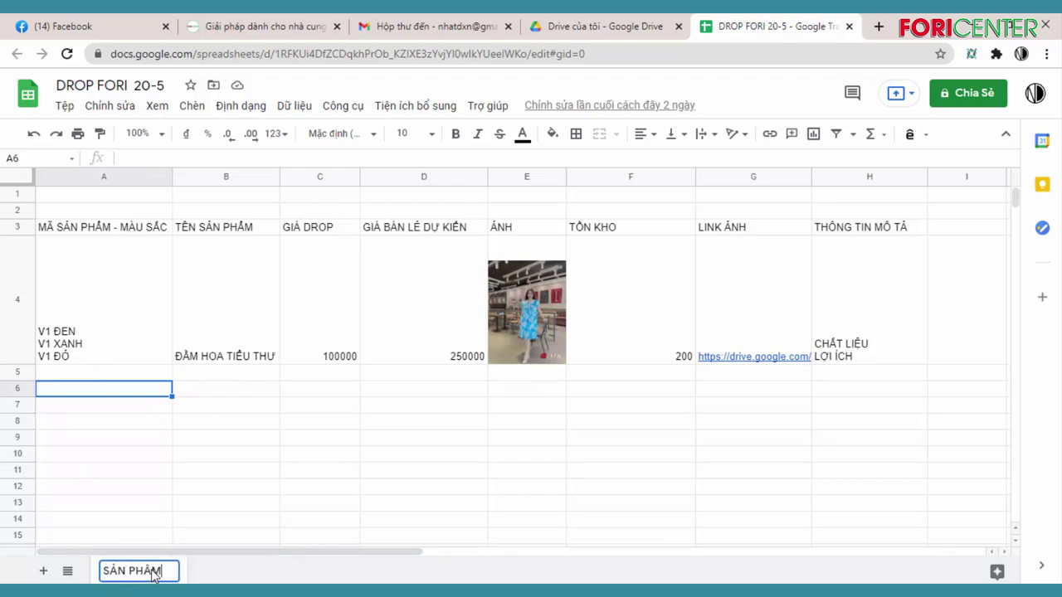
pyautogui.write(' 1')
pyautogui.moveTo(176, 572); pyautogui.dragTo(99, 575)
pyautogui.write('VAY')
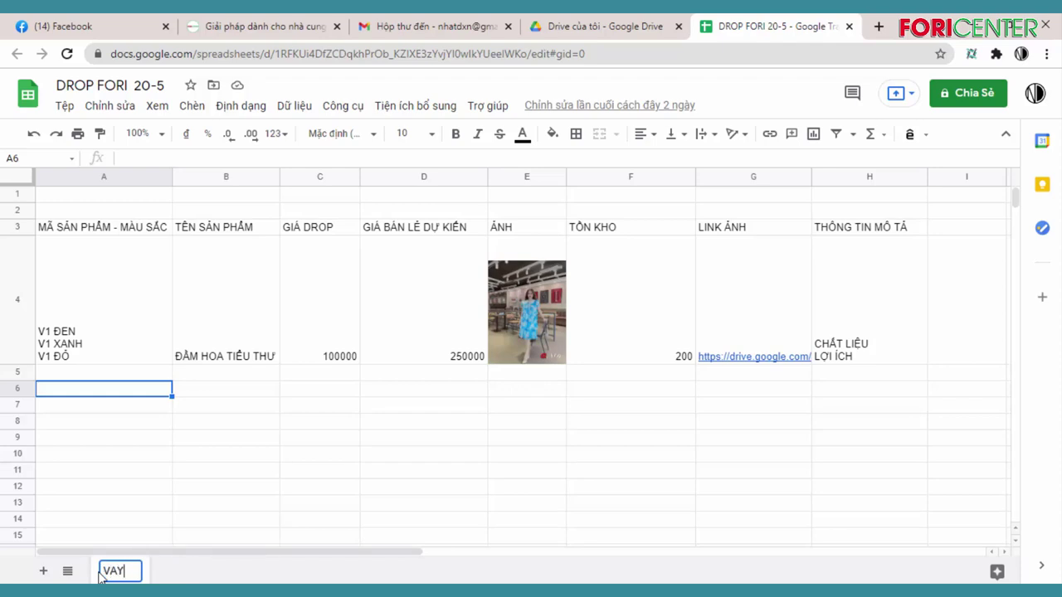
pyautogui.click(183, 505)
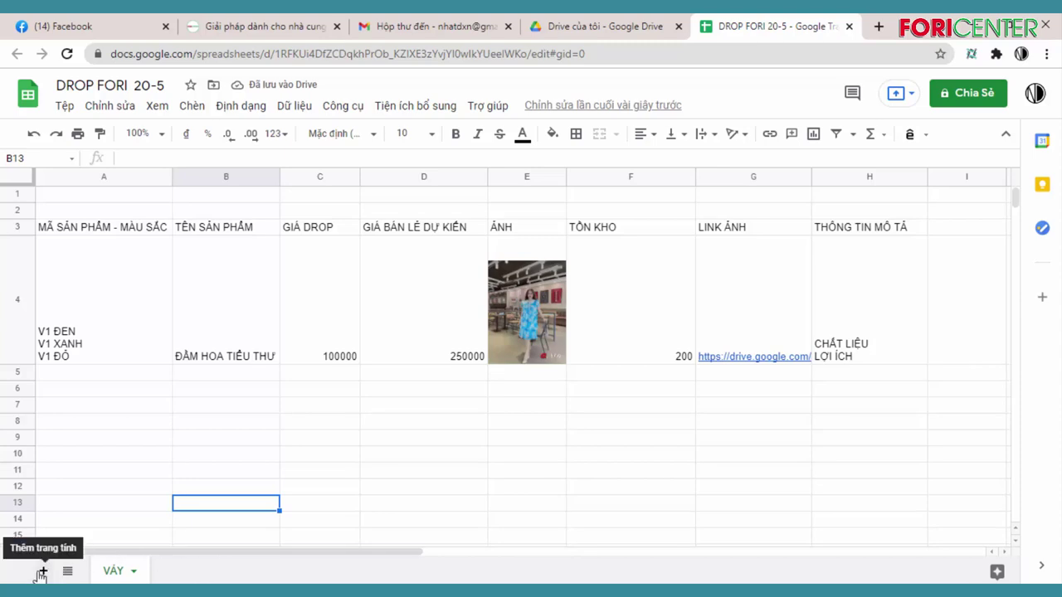
# Add a new sheet and name it ÁO
pyautogui.click(41, 572)
pyautogui.doubleClick(203, 573)
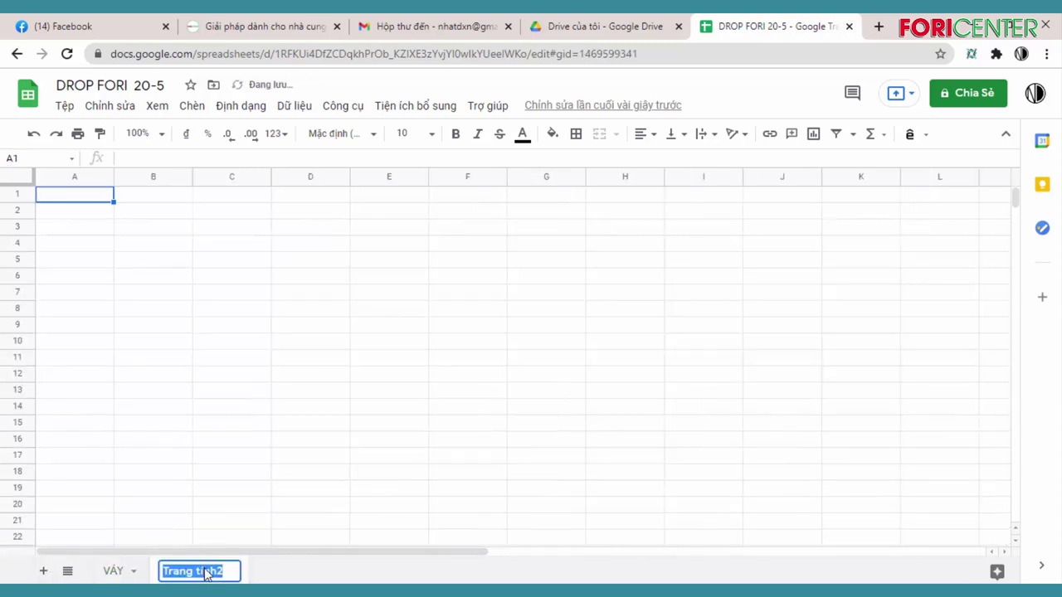
pyautogui.write('ÁO')
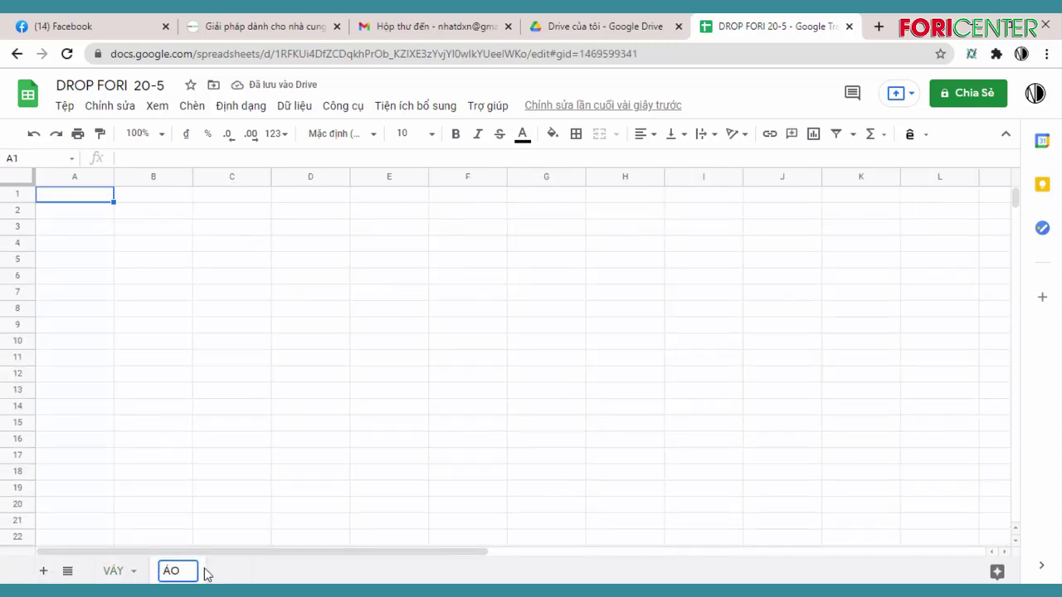
pyautogui.click(279, 508)
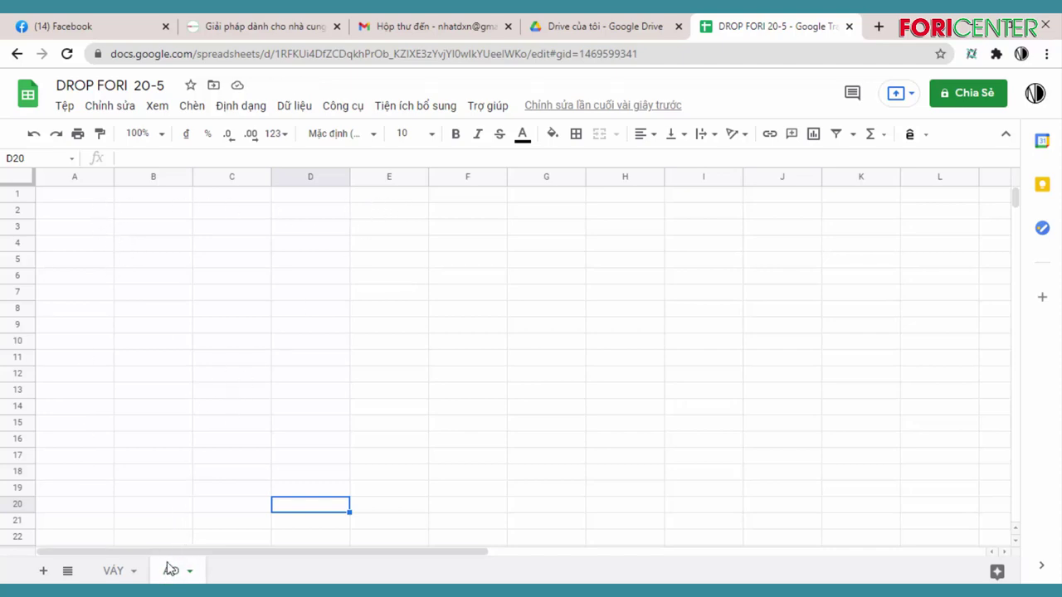
# Add a third sheet named QUẦN, then go back to the VÁY sheet
pyautogui.click(43, 571)
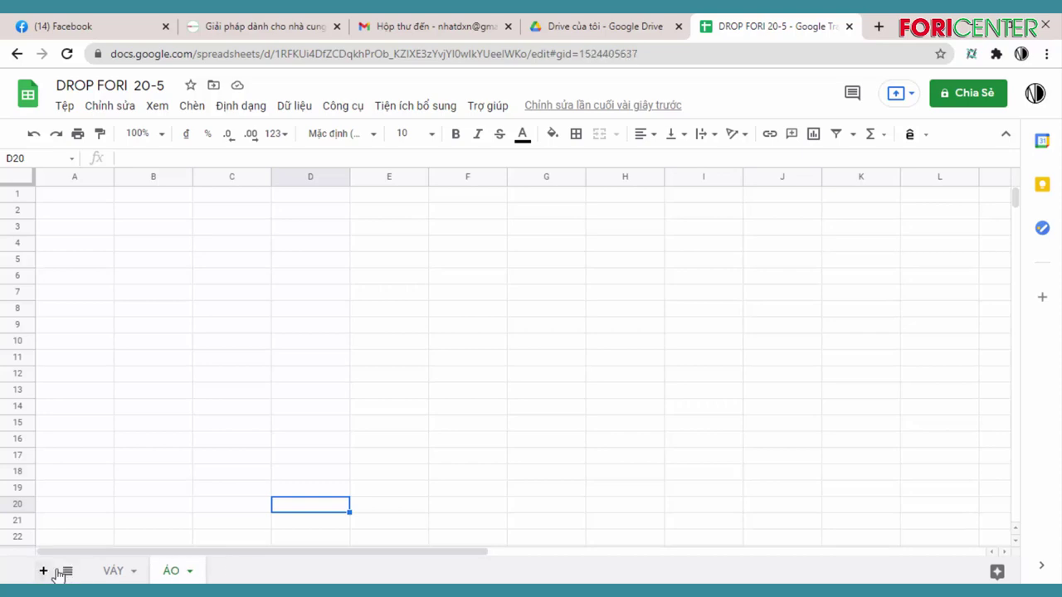
pyautogui.doubleClick(262, 573)
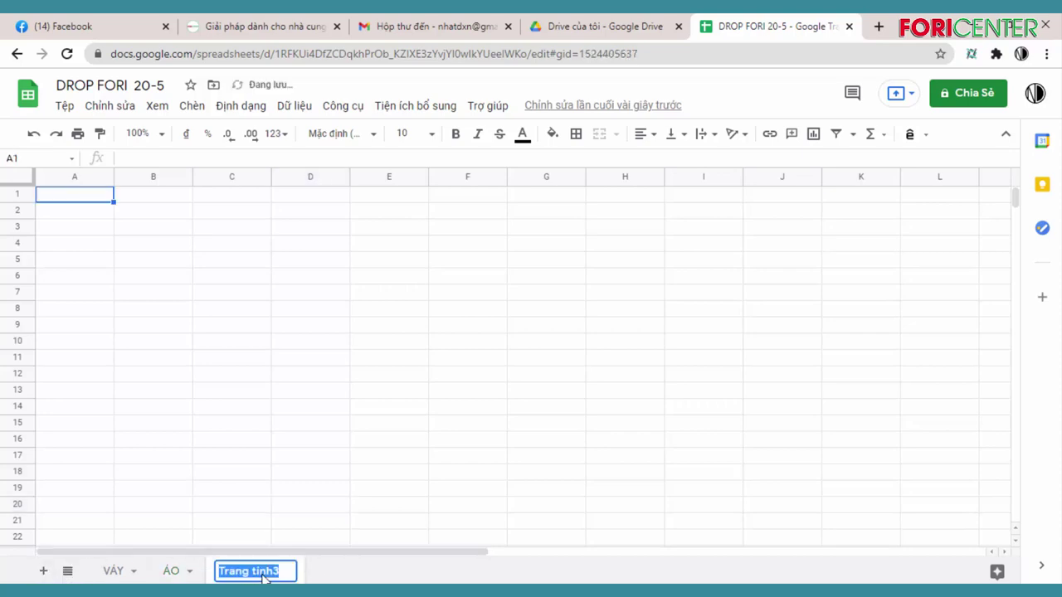
pyautogui.write('QUAN')
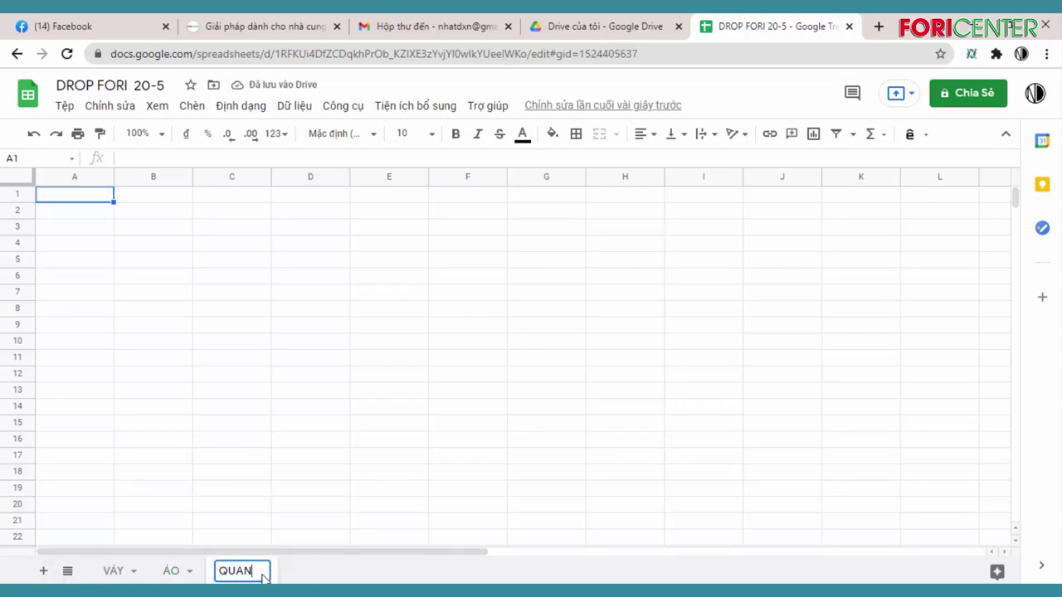
pyautogui.write('f')
pyautogui.click(370, 459)
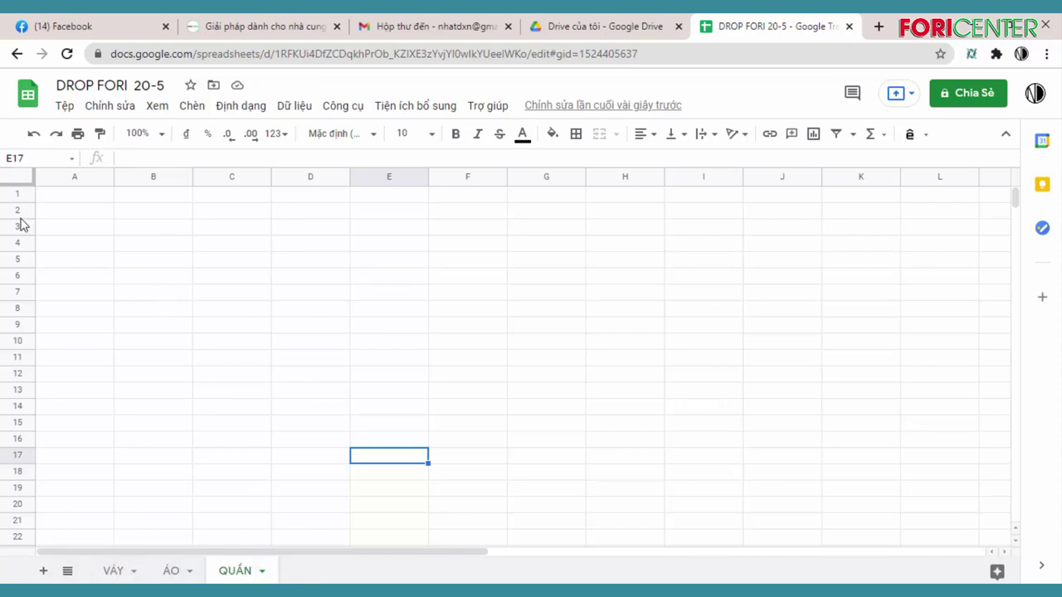
pyautogui.click(119, 571)
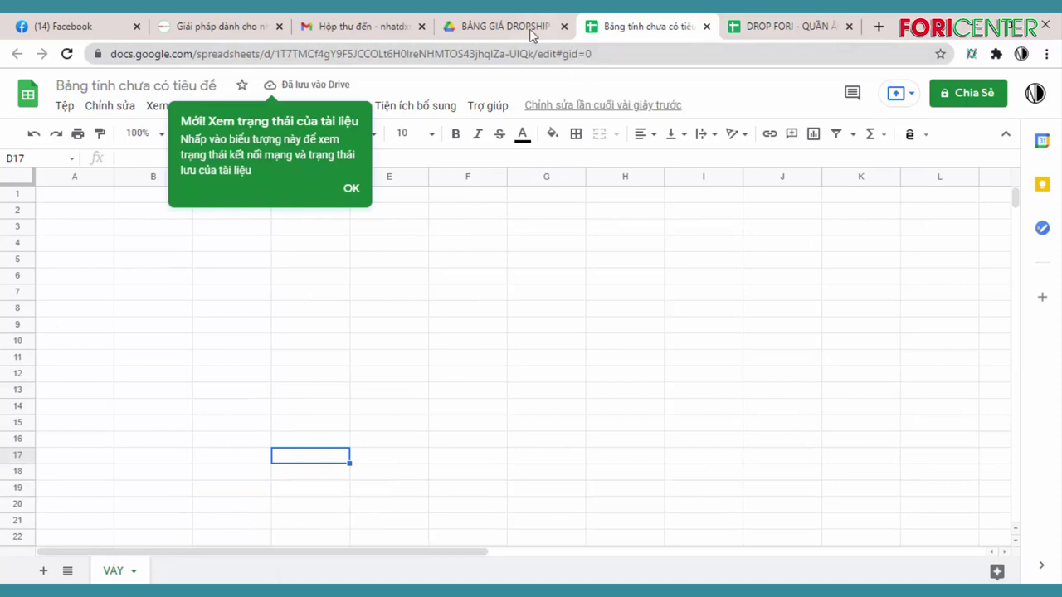
# Open the untitled spreadsheet 'Bảng tính chưa có tiêu đề' from the BẢNG GIÁ DROPSHIP FORI folder
pyautogui.click(523, 26)
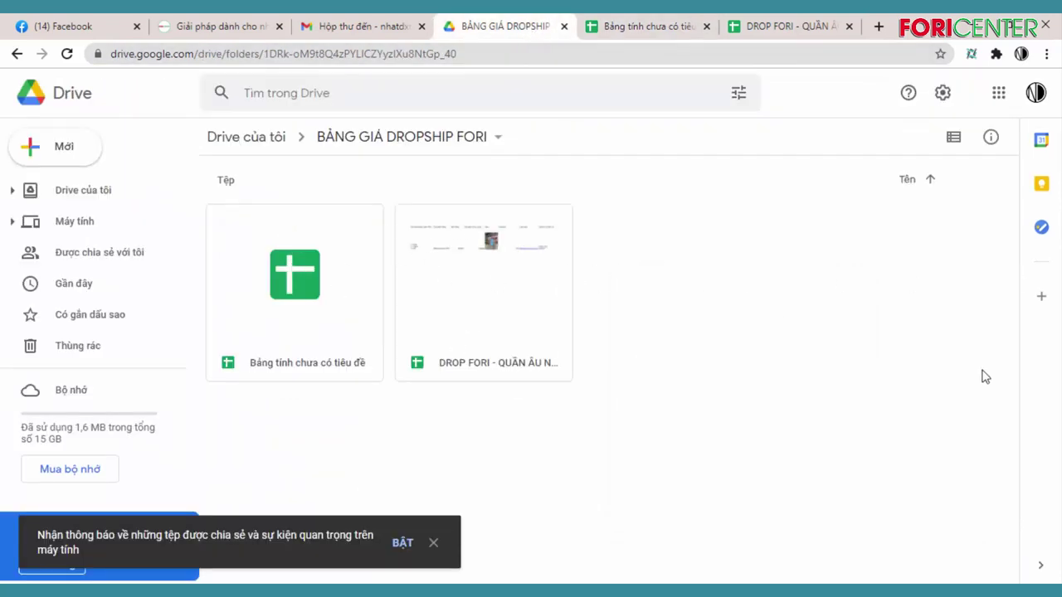
pyautogui.doubleClick(297, 274)
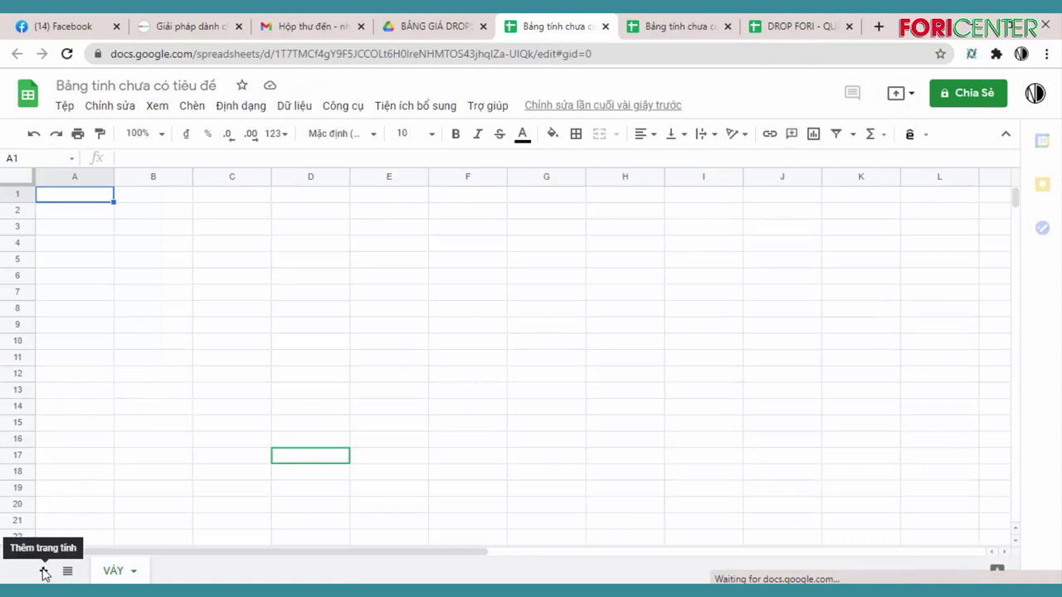
# Add a second sheet, Trang tính2, to the untitled spreadsheet and return to the Drive folder
pyautogui.click(44, 572)
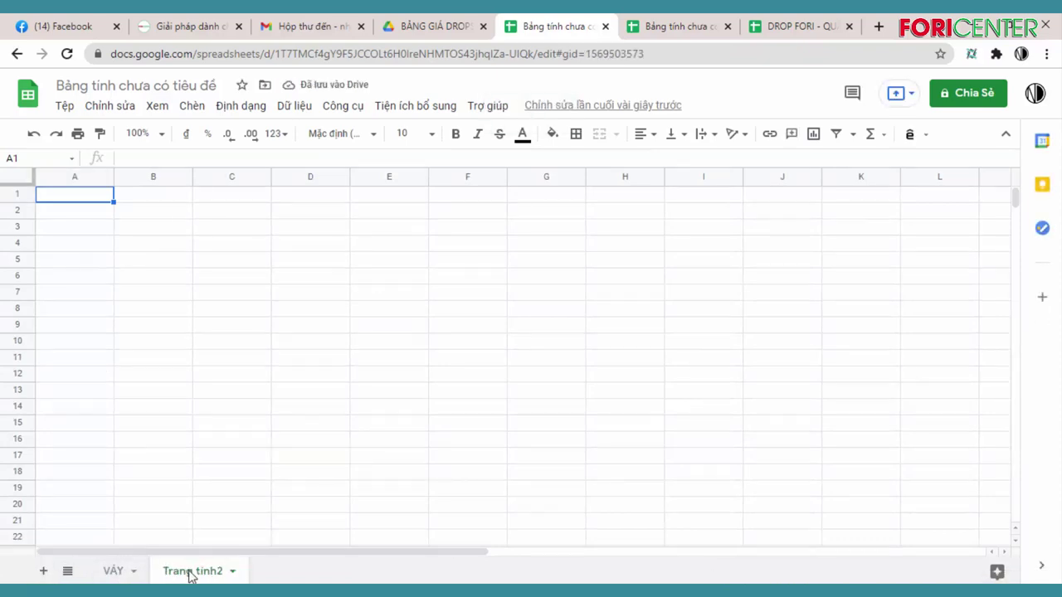
pyautogui.click(110, 572)
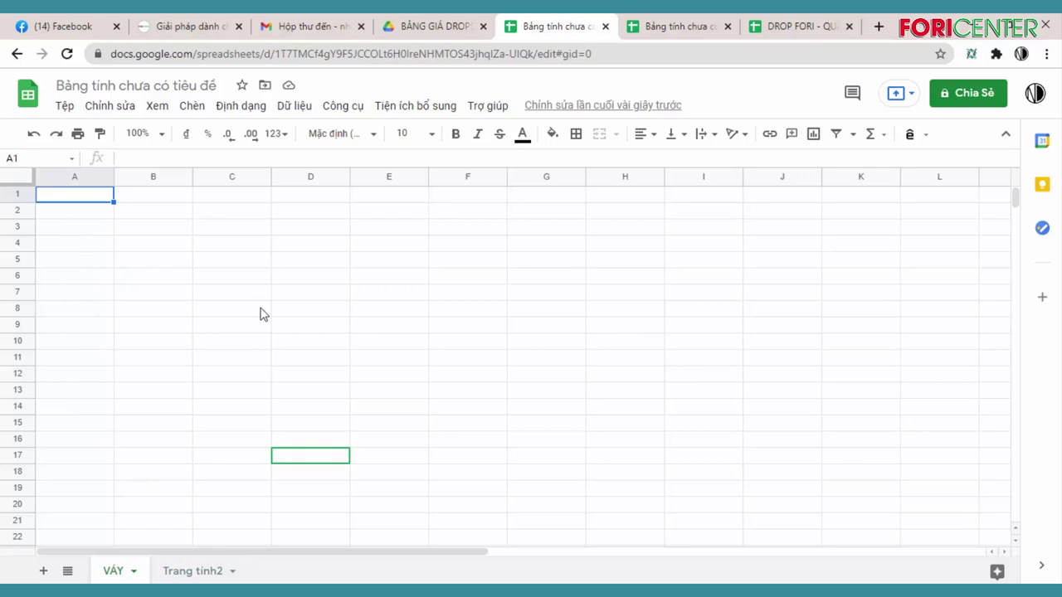
pyautogui.click(438, 28)
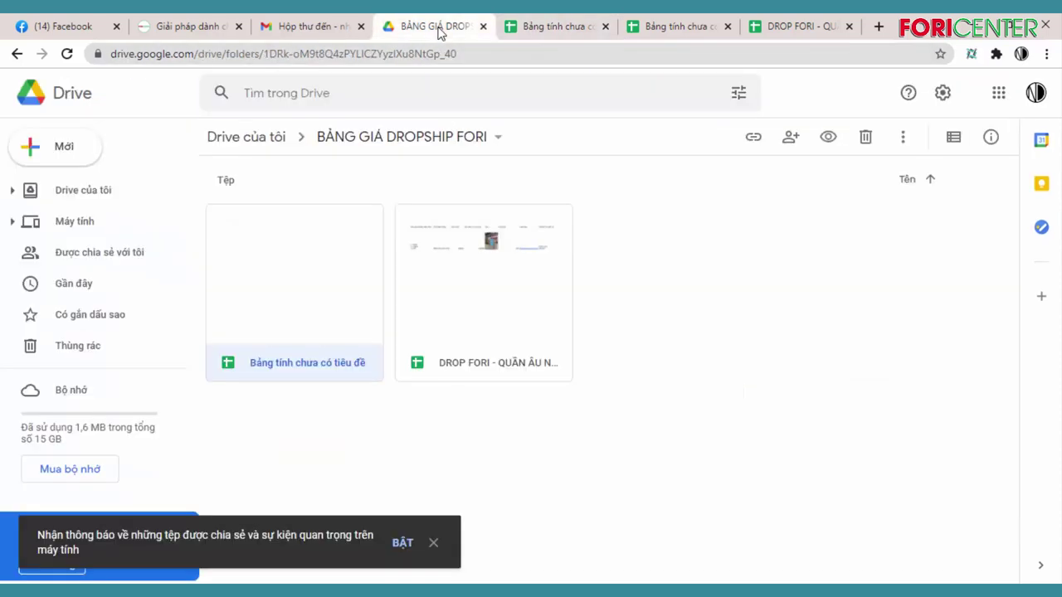
# Open a new blank tab in the other Chrome window
pyautogui.click(876, 26)
pyautogui.click(1037, 93)
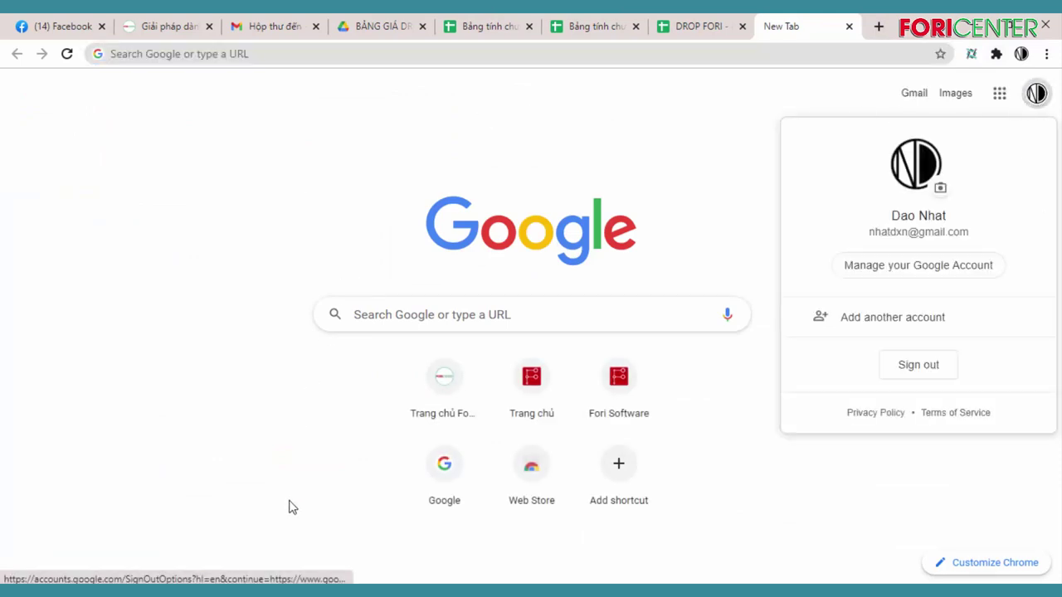
pyautogui.moveTo(272, 591)
pyautogui.click(274, 531)
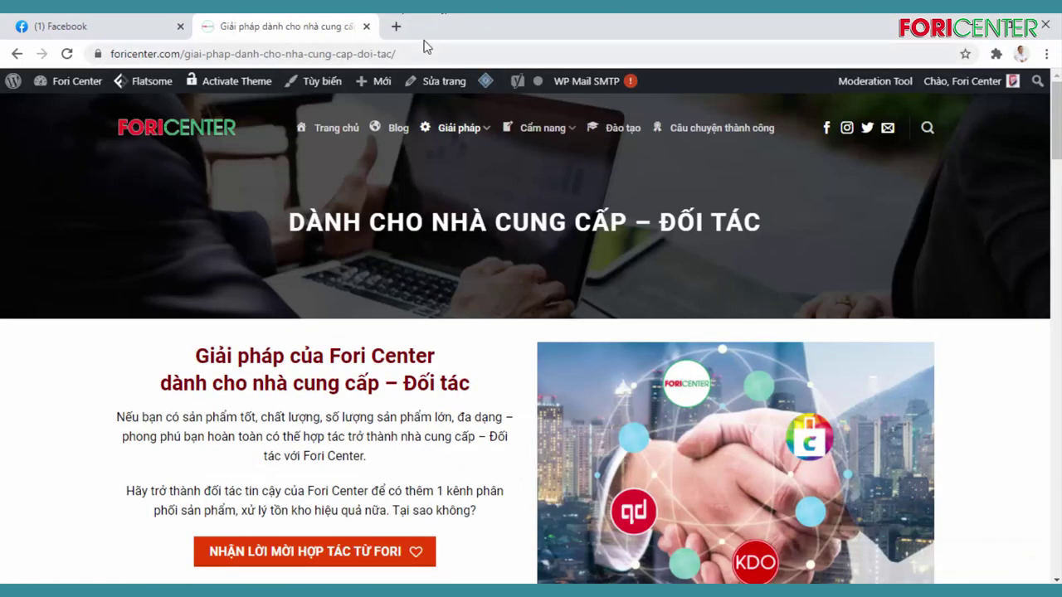
pyautogui.click(396, 26)
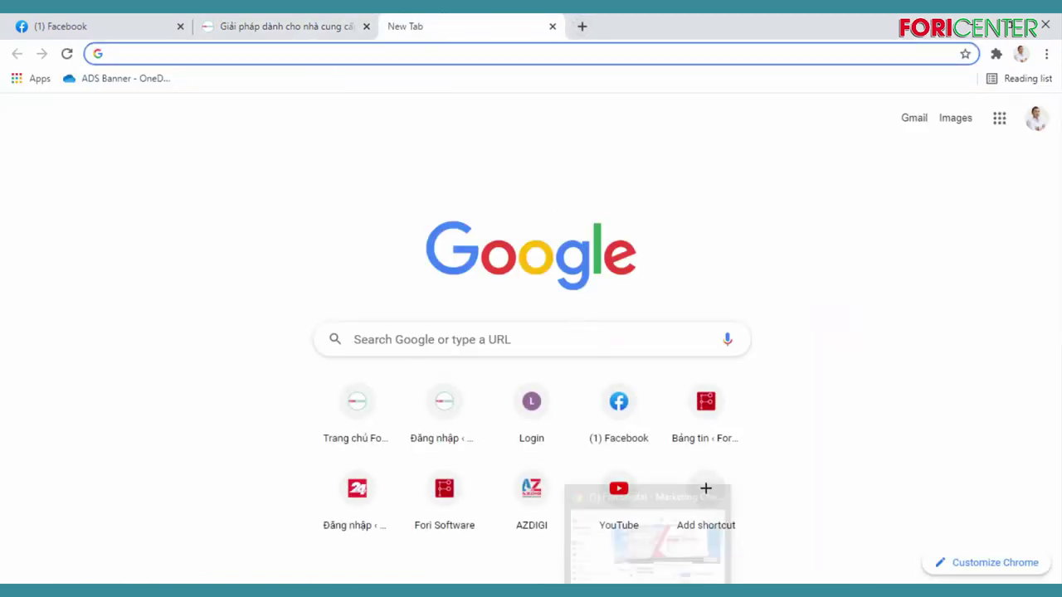
pyautogui.click(647, 540)
pyautogui.moveTo(675, 590)
pyautogui.click(675, 539)
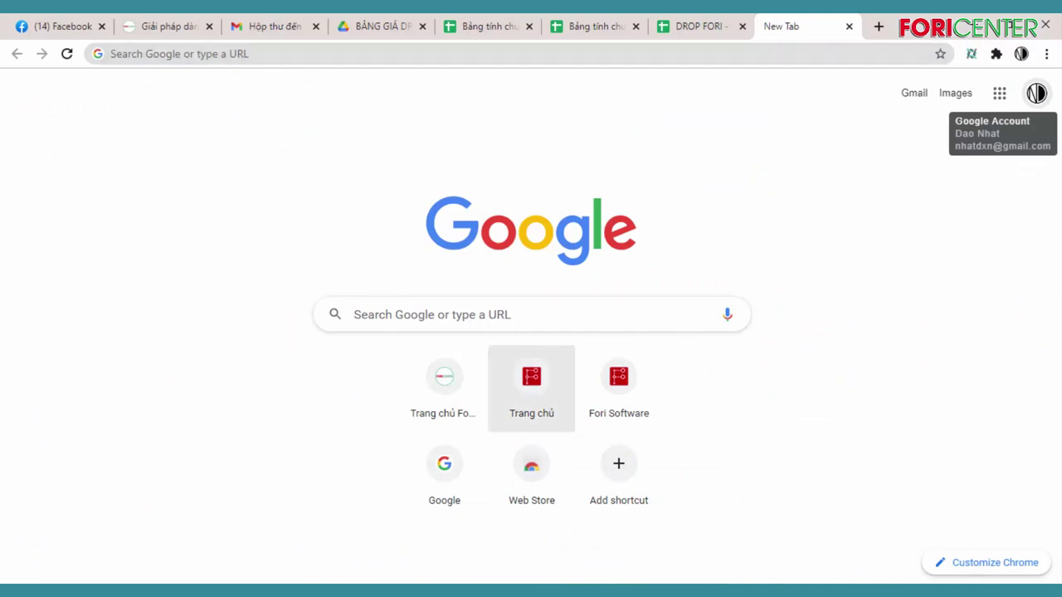
# Search Google for 'zalo' from the new tab
pyautogui.moveTo(277, 590)
pyautogui.click(278, 531)
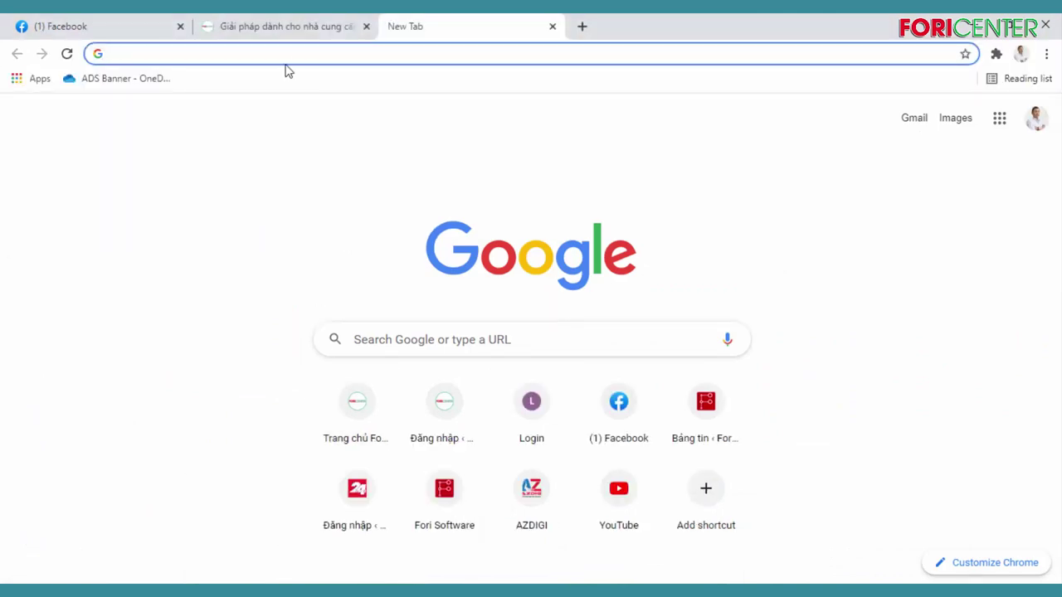
pyautogui.write('zalo')
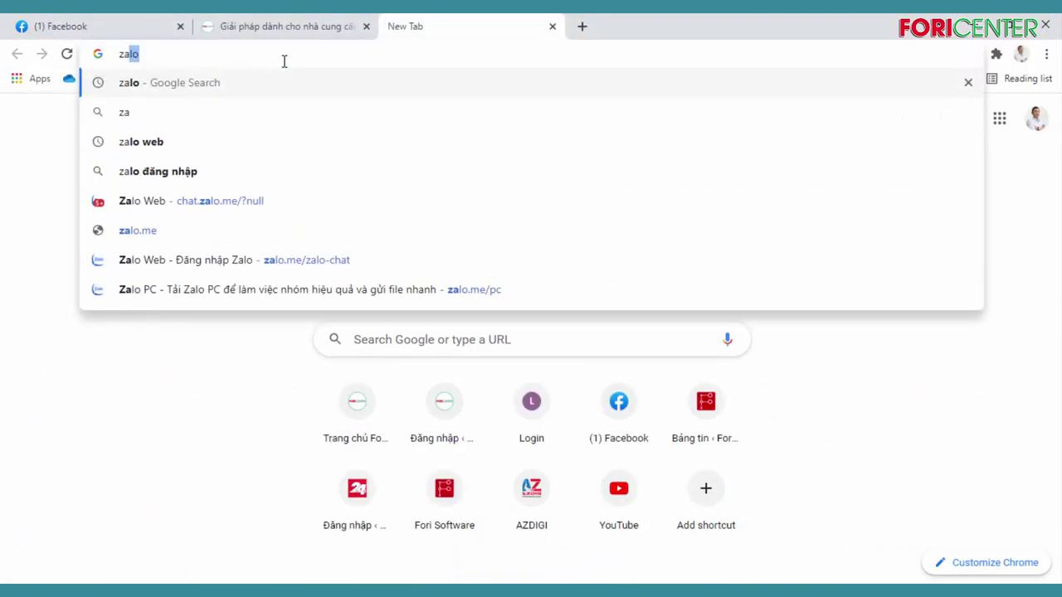
pyautogui.press('Return')
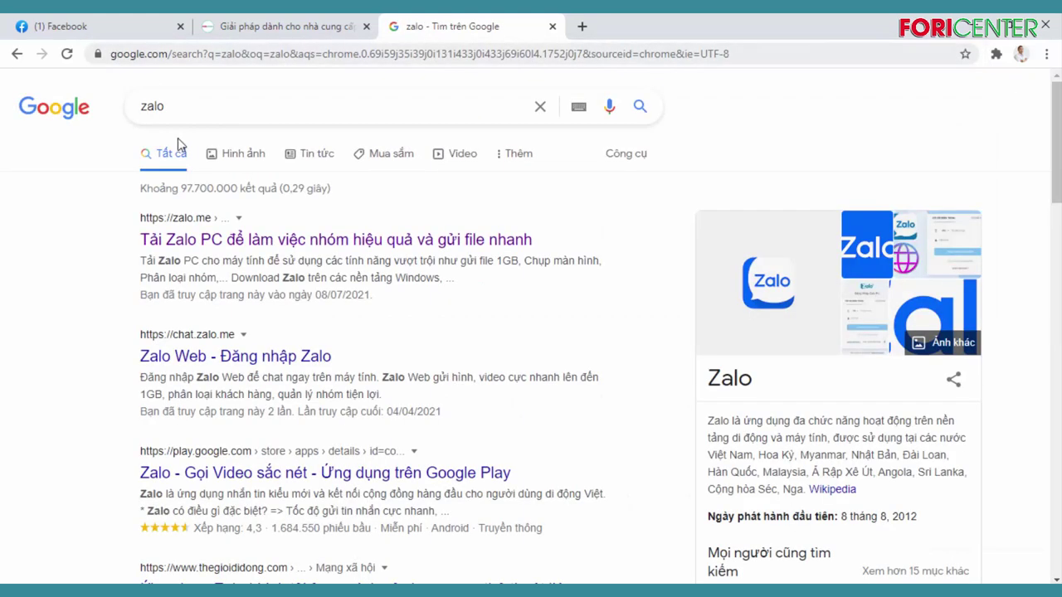
# Open Zalo from the first result and search 'tt' to reach the TT1. THỜI TRANG DROPSHIP FORI group
pyautogui.click(230, 242)
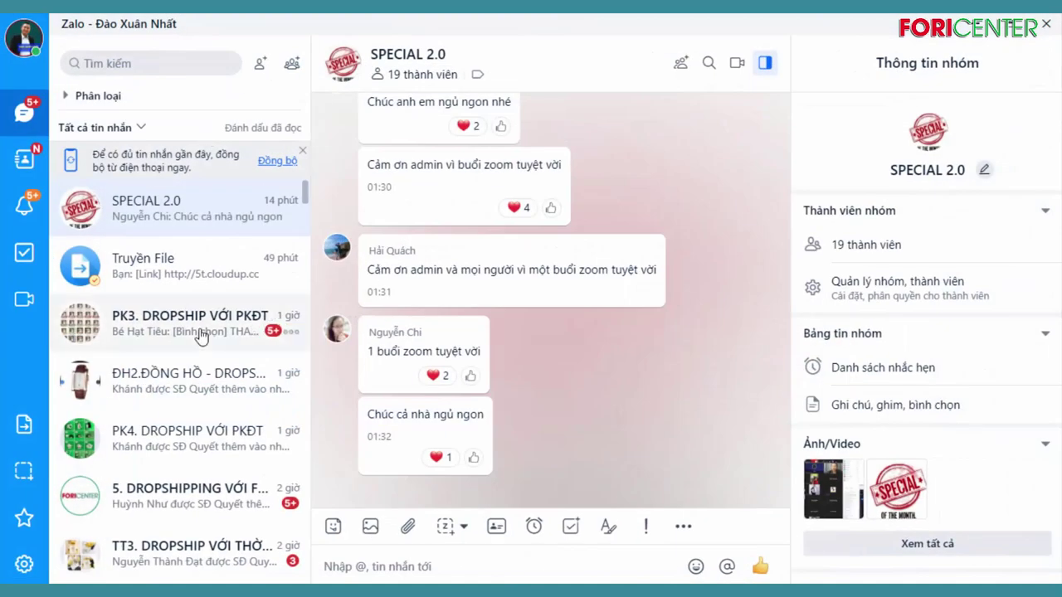
pyautogui.click(174, 65)
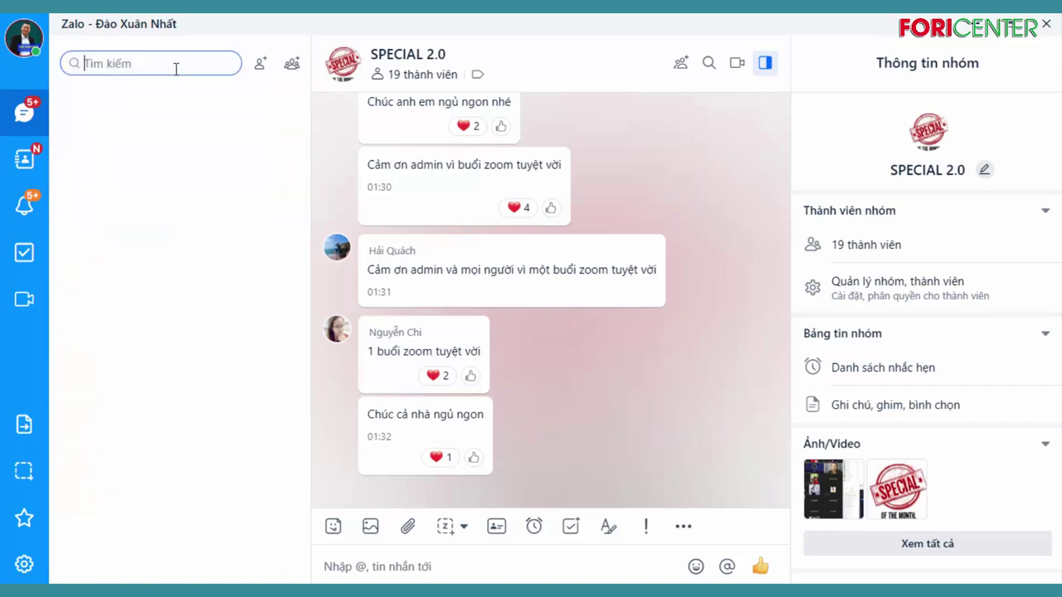
pyautogui.write('tt')
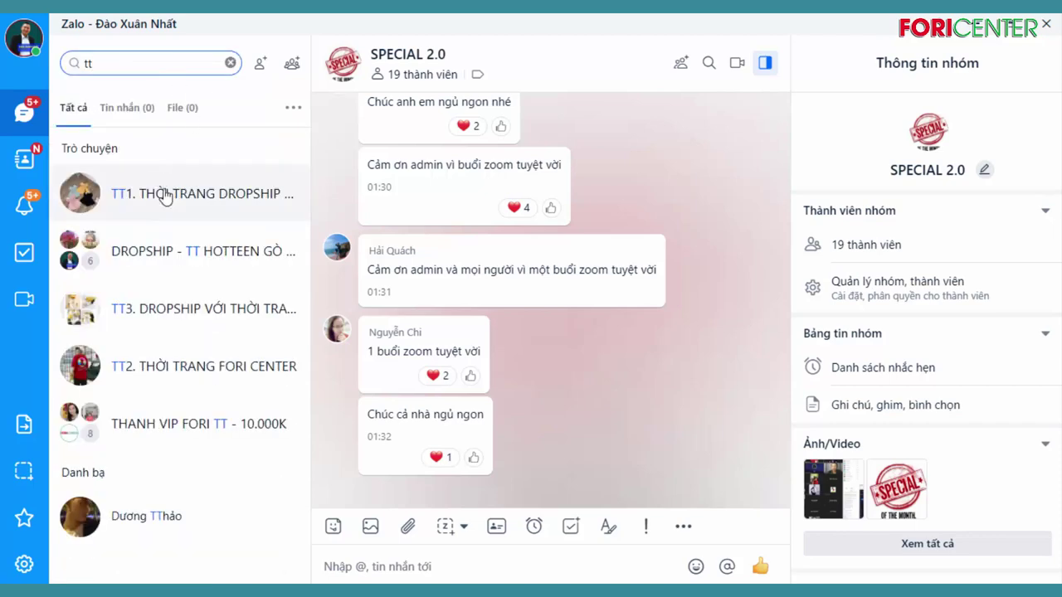
pyautogui.click(169, 196)
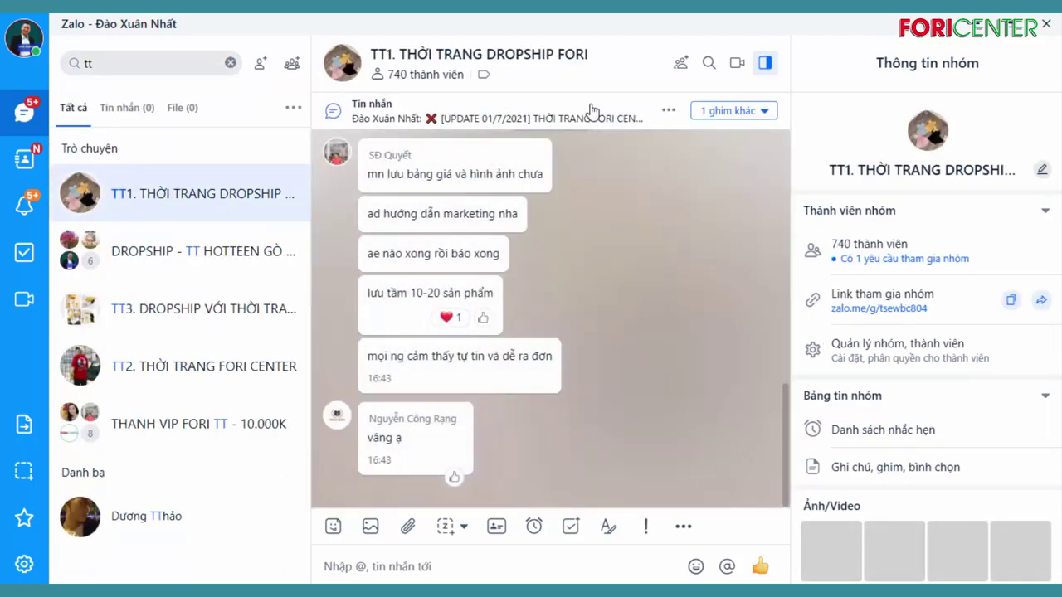